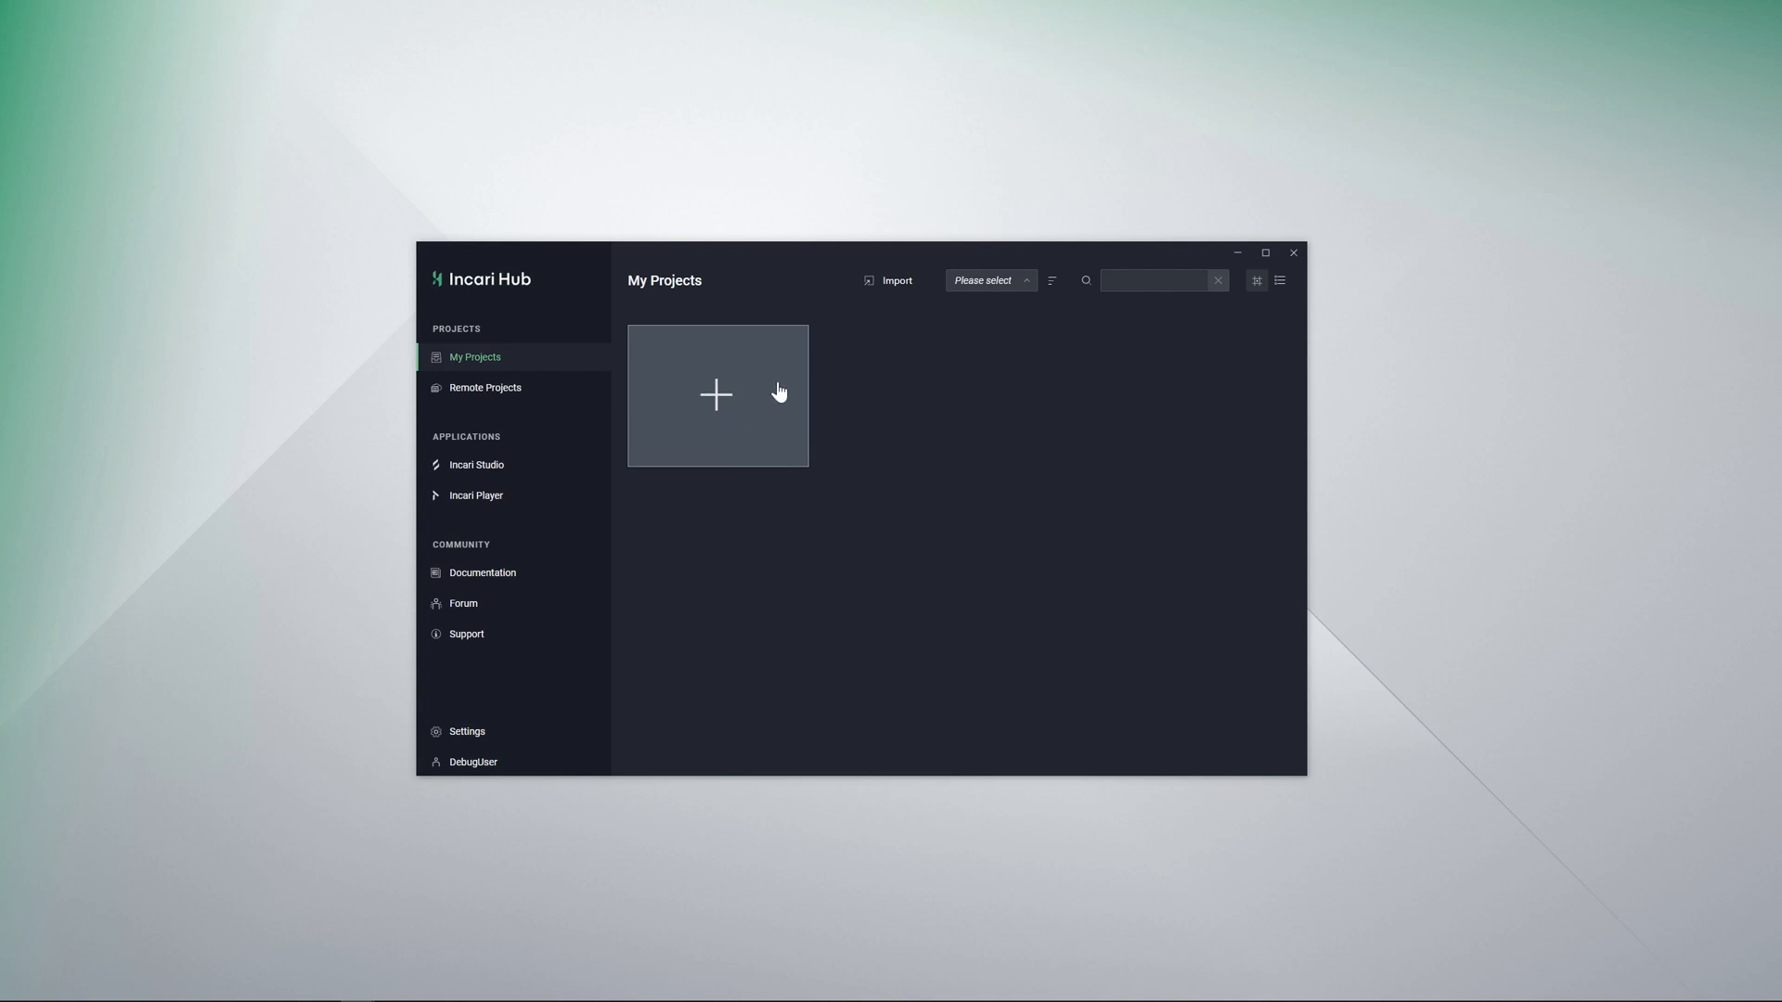
Step: Examine the project import, the sorting options, and the list and grid layouts of My Projects
{"action": "left_click", "coordinate": [879, 293]}
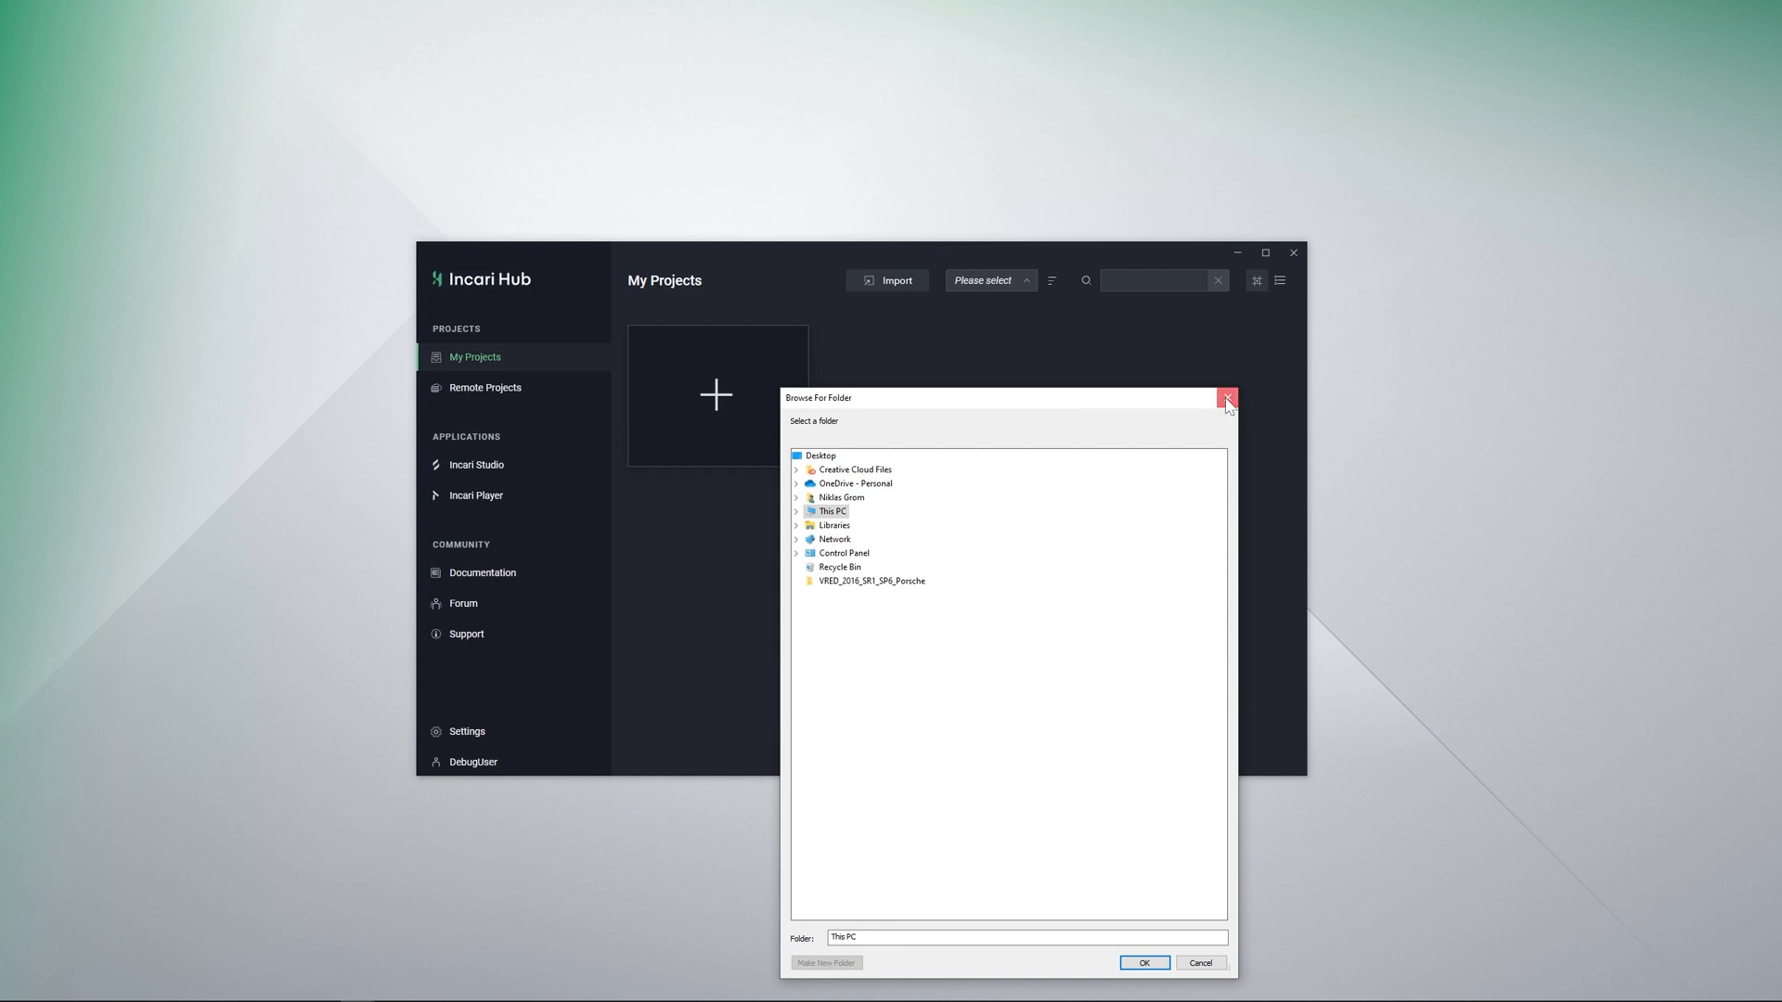
{"action": "left_click", "coordinate": [1227, 399]}
{"action": "left_click", "coordinate": [1020, 283]}
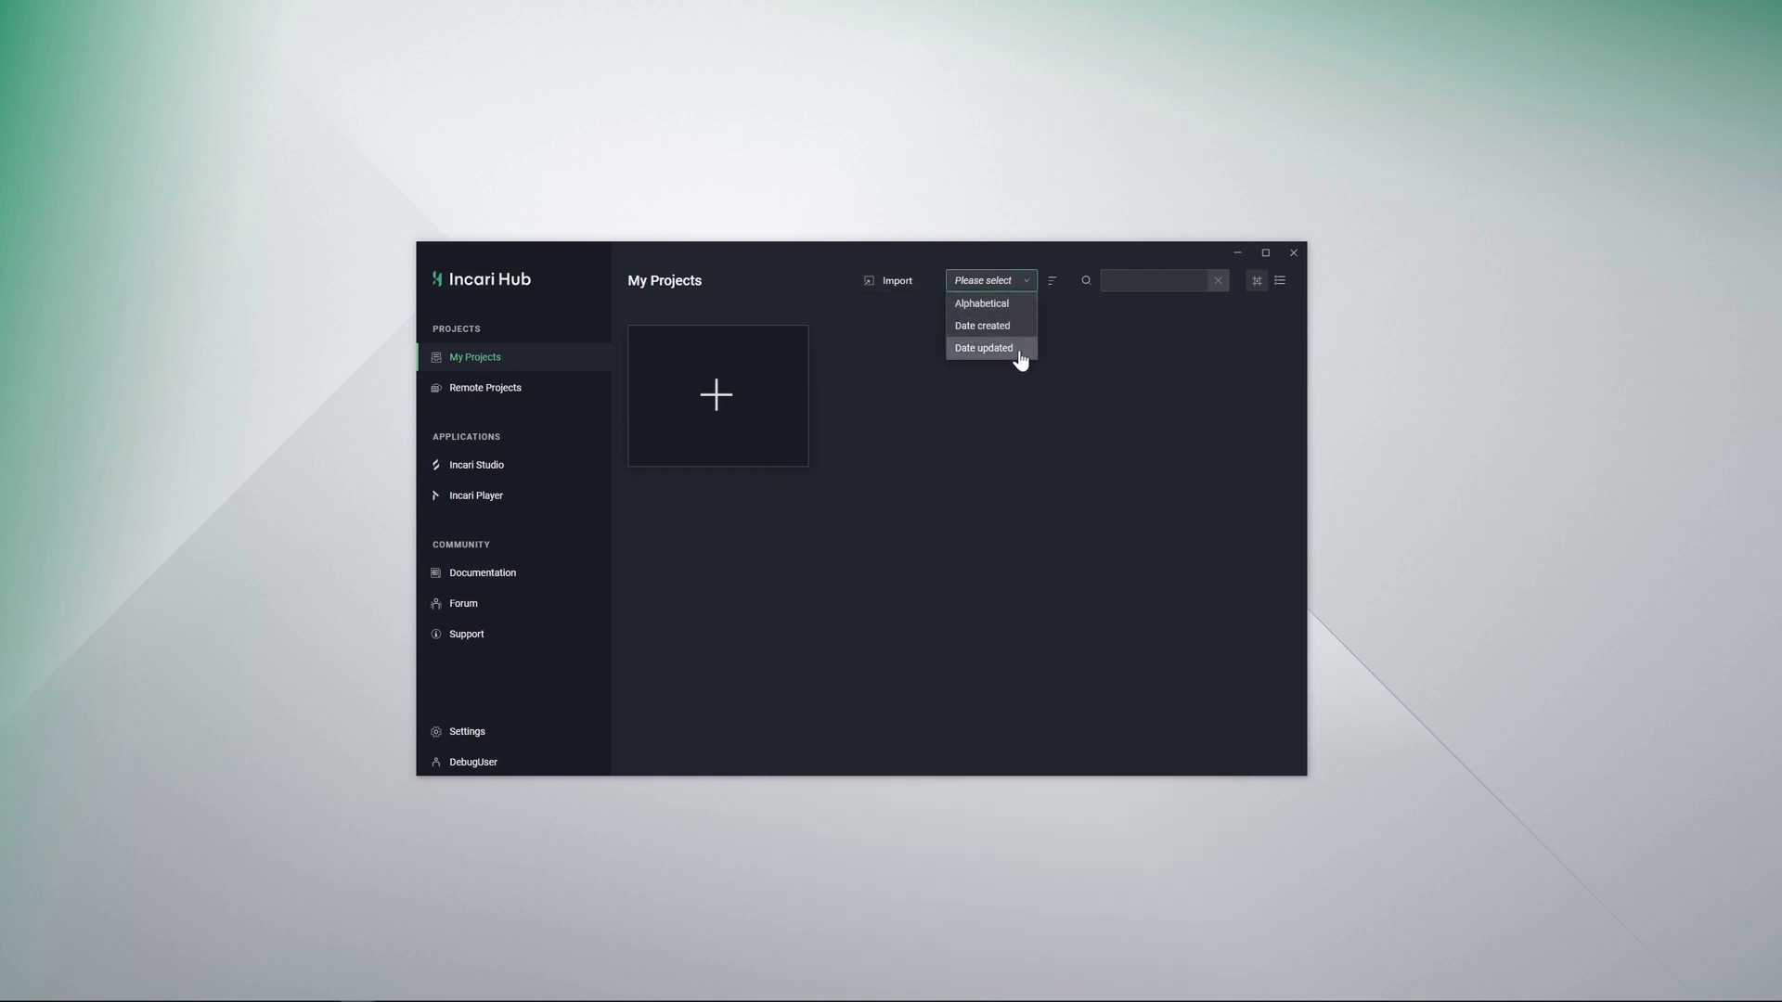
{"action": "left_click", "coordinate": [1020, 282]}
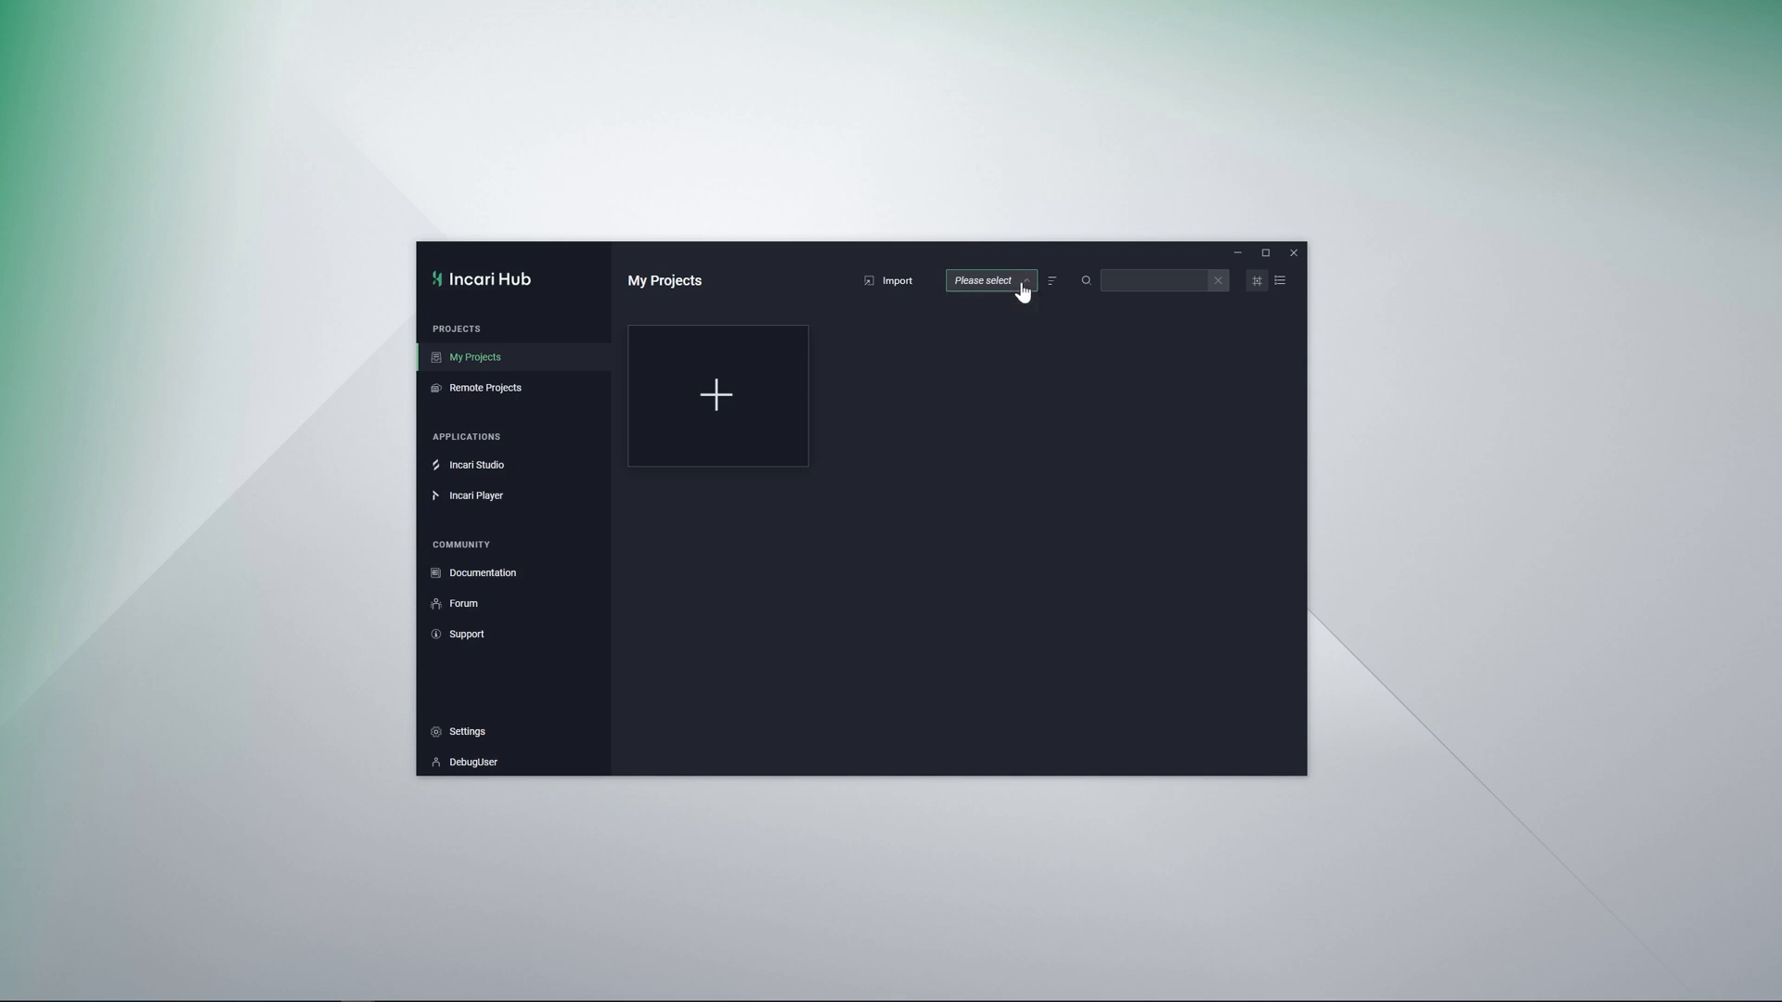
{"action": "left_click", "coordinate": [1281, 283]}
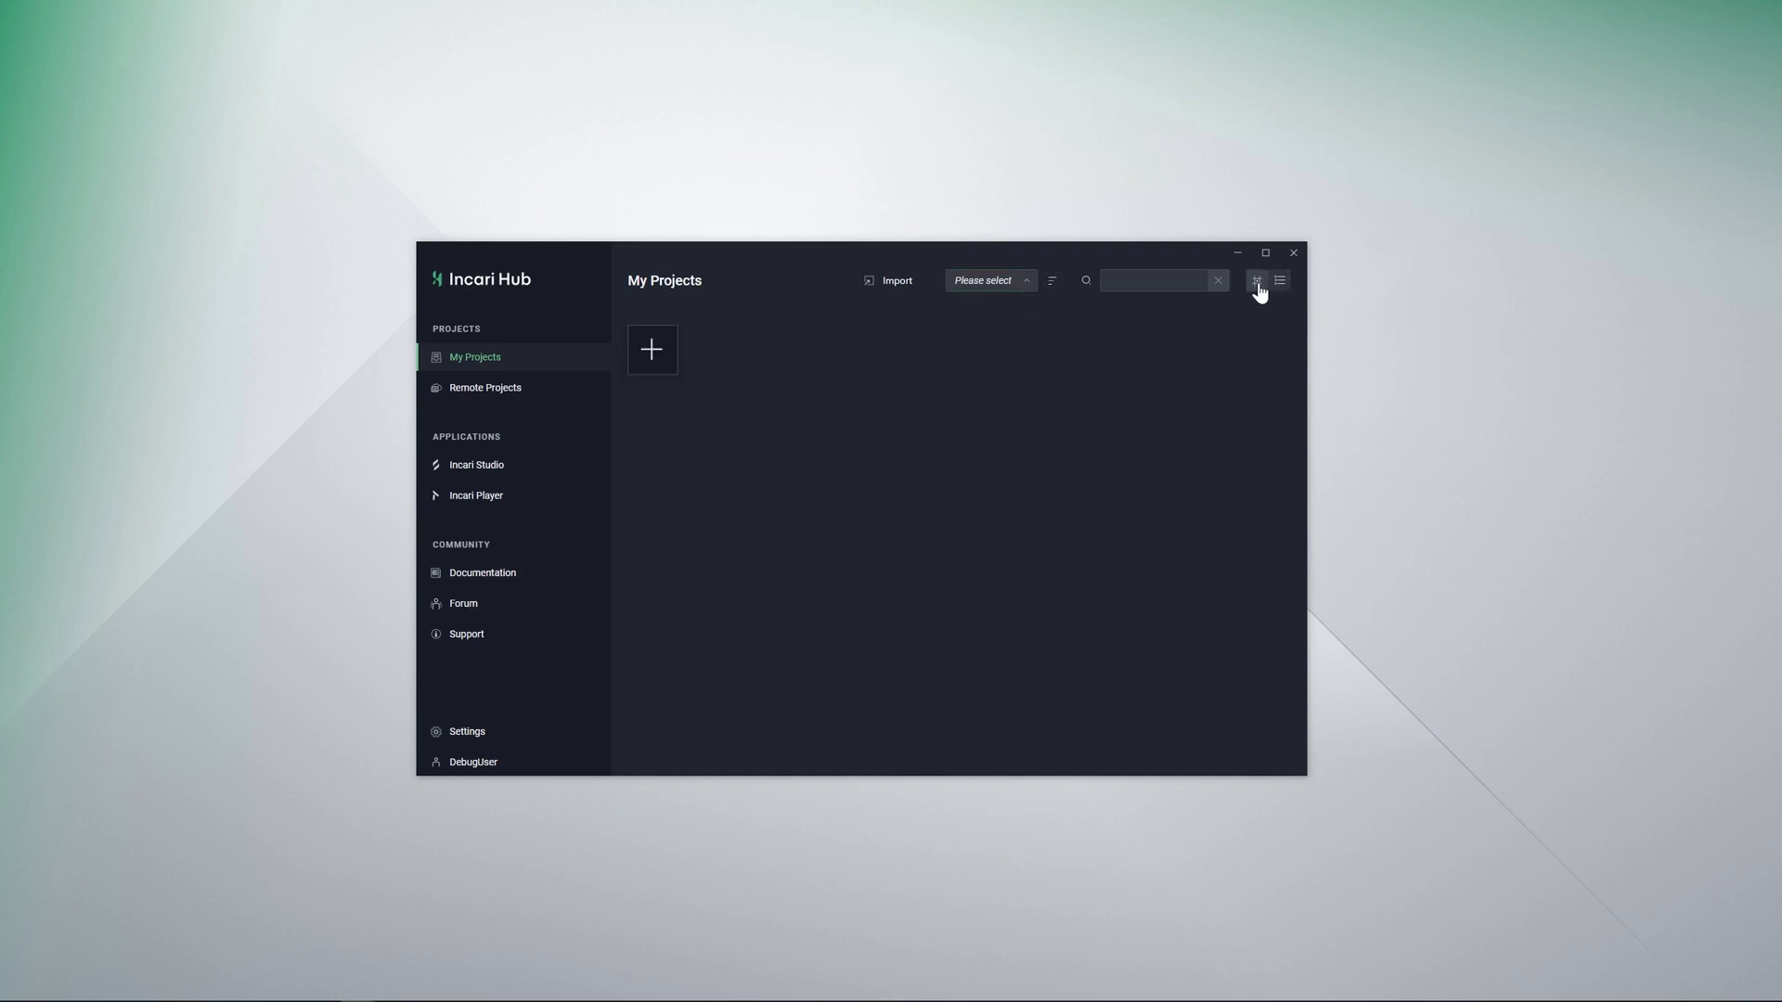
{"action": "left_click", "coordinate": [1258, 282]}
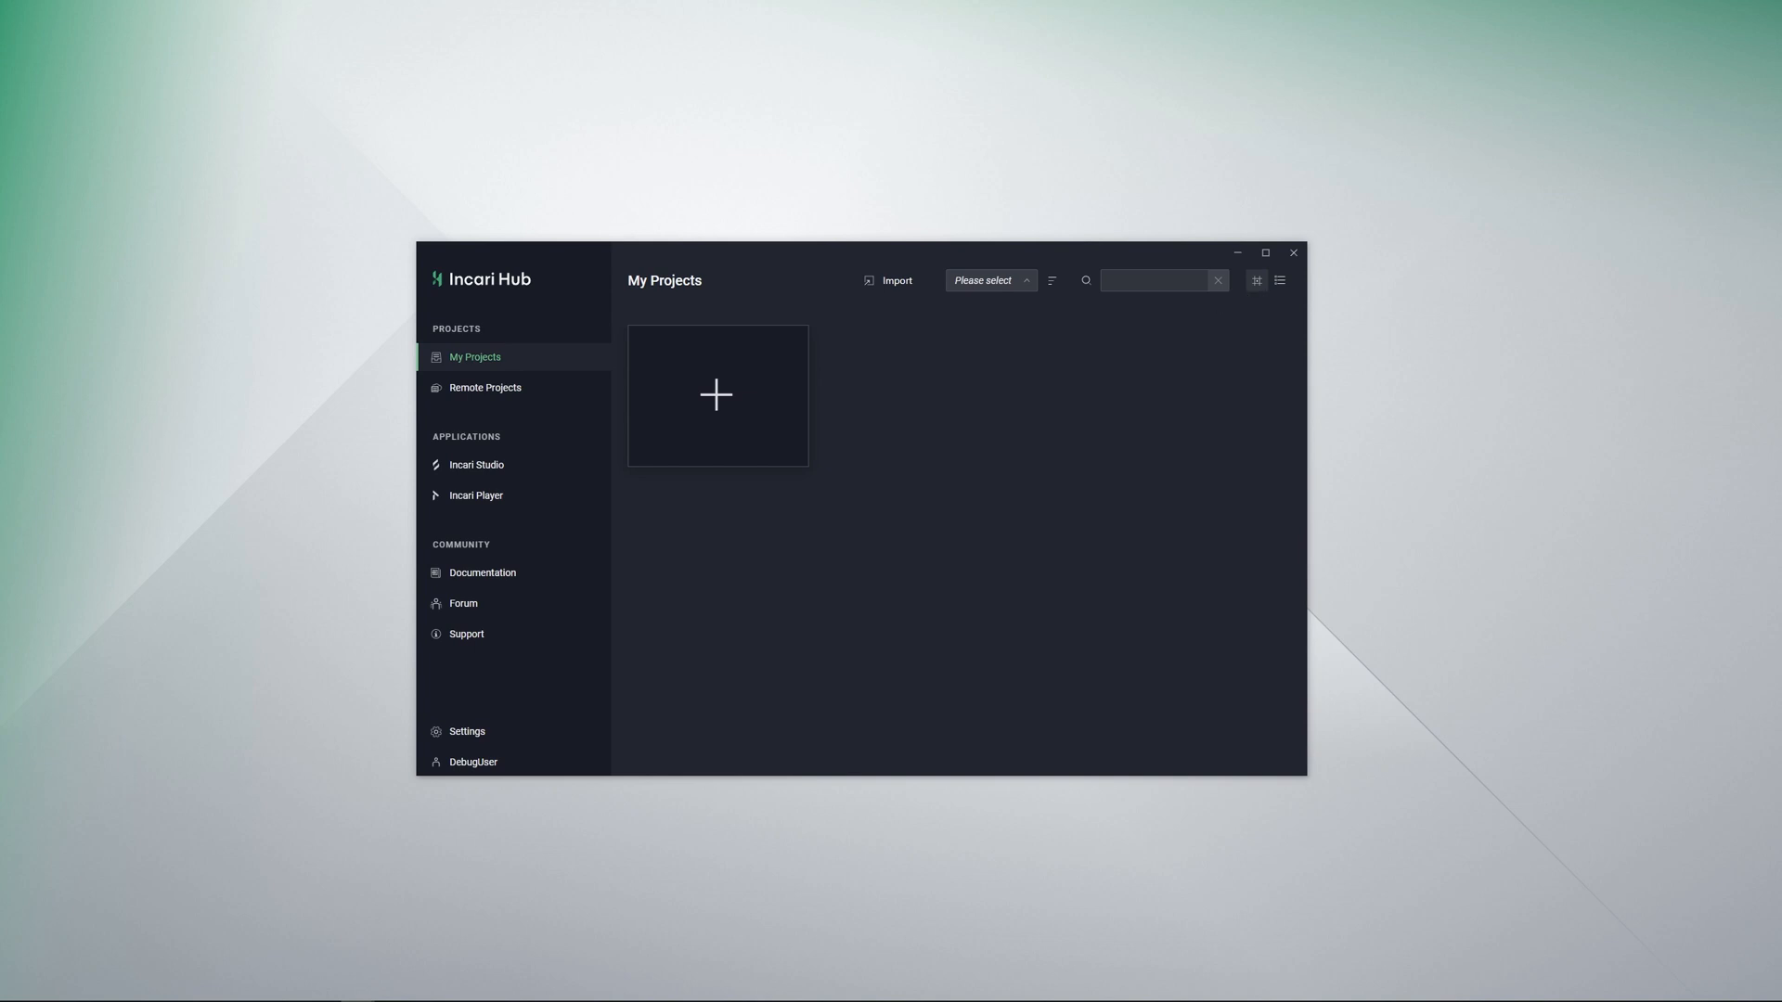
Step: Browse the remote sample projects, clone the Button sample, and return to the local projects
{"action": "left_click", "coordinate": [542, 399]}
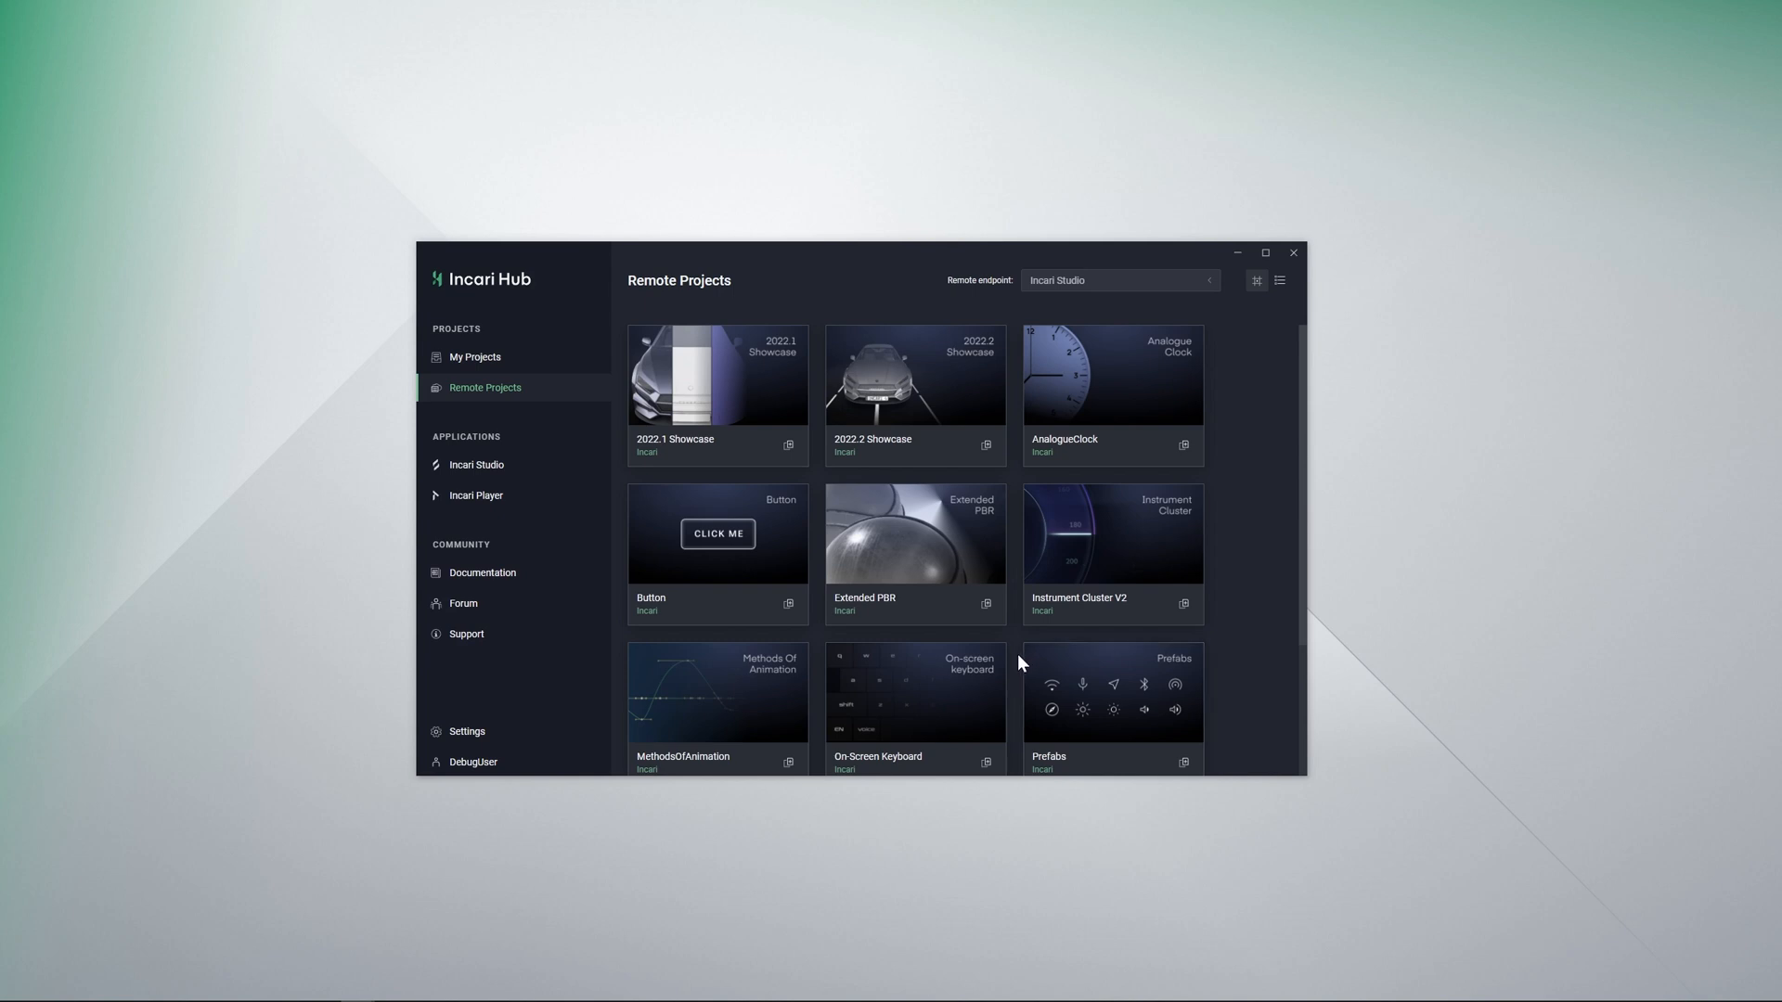
{"action": "scroll", "coordinate": [1018, 654], "scroll_direction": "down", "scroll_amount": 2}
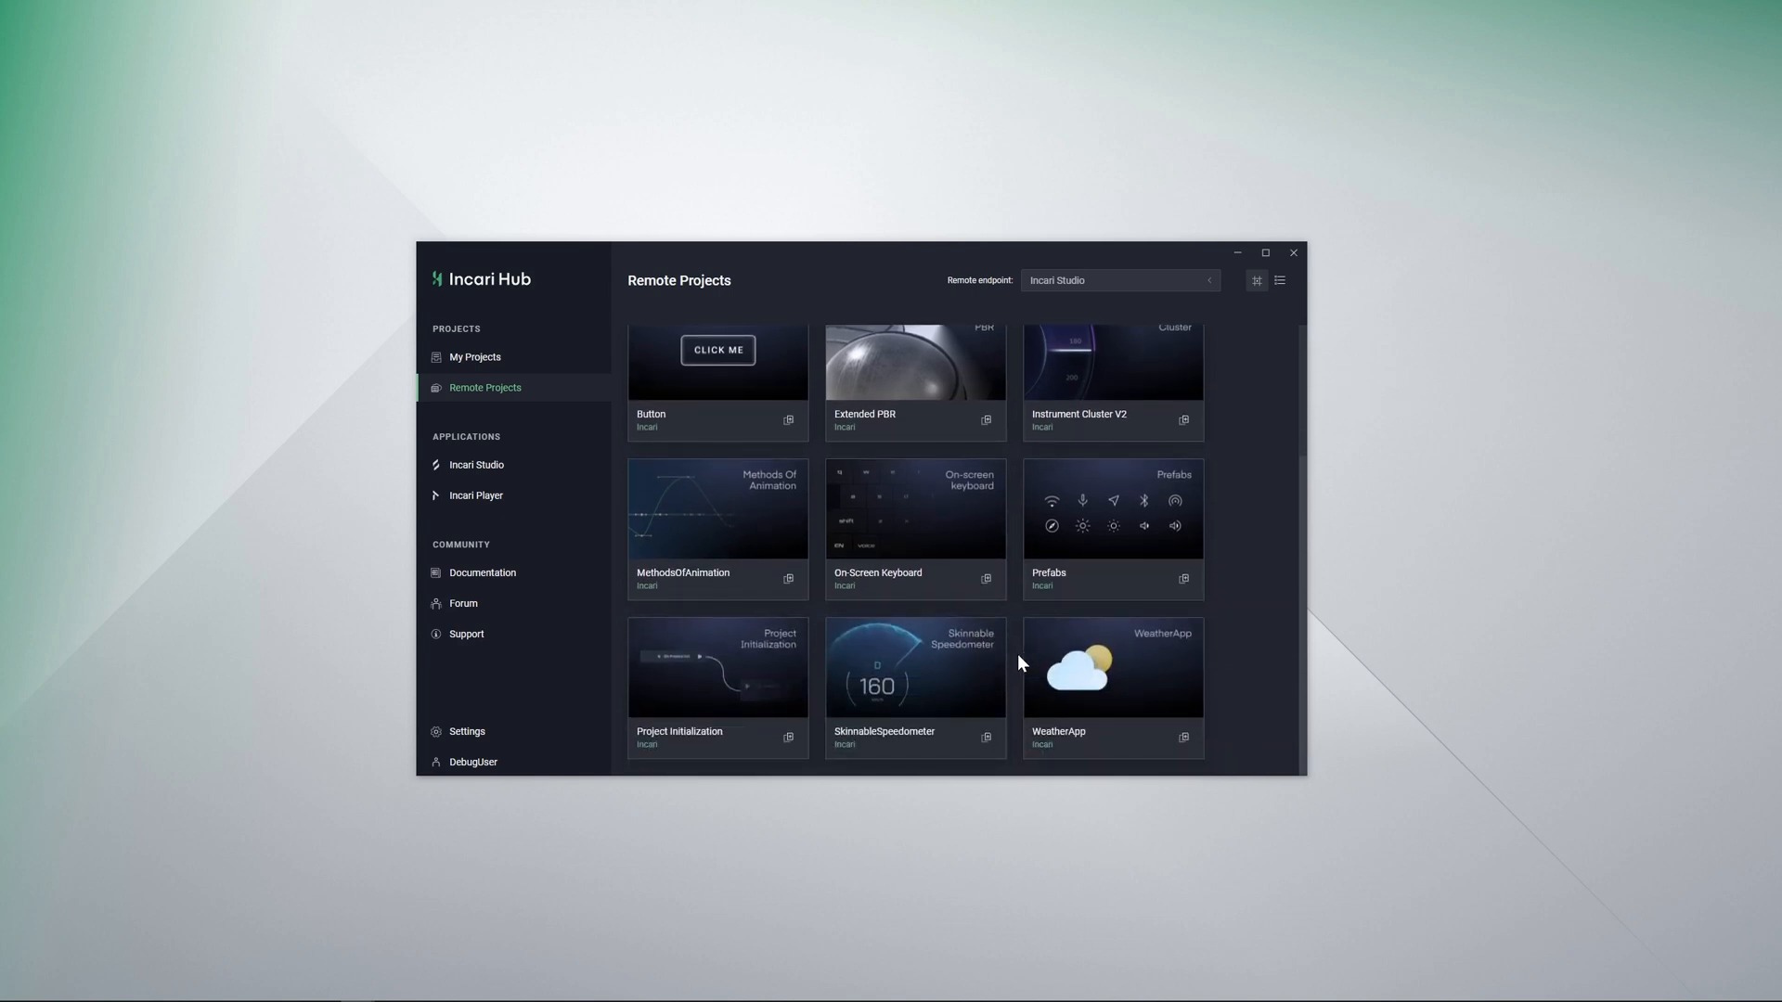
{"action": "scroll", "coordinate": [1018, 653], "scroll_direction": "up", "scroll_amount": 2}
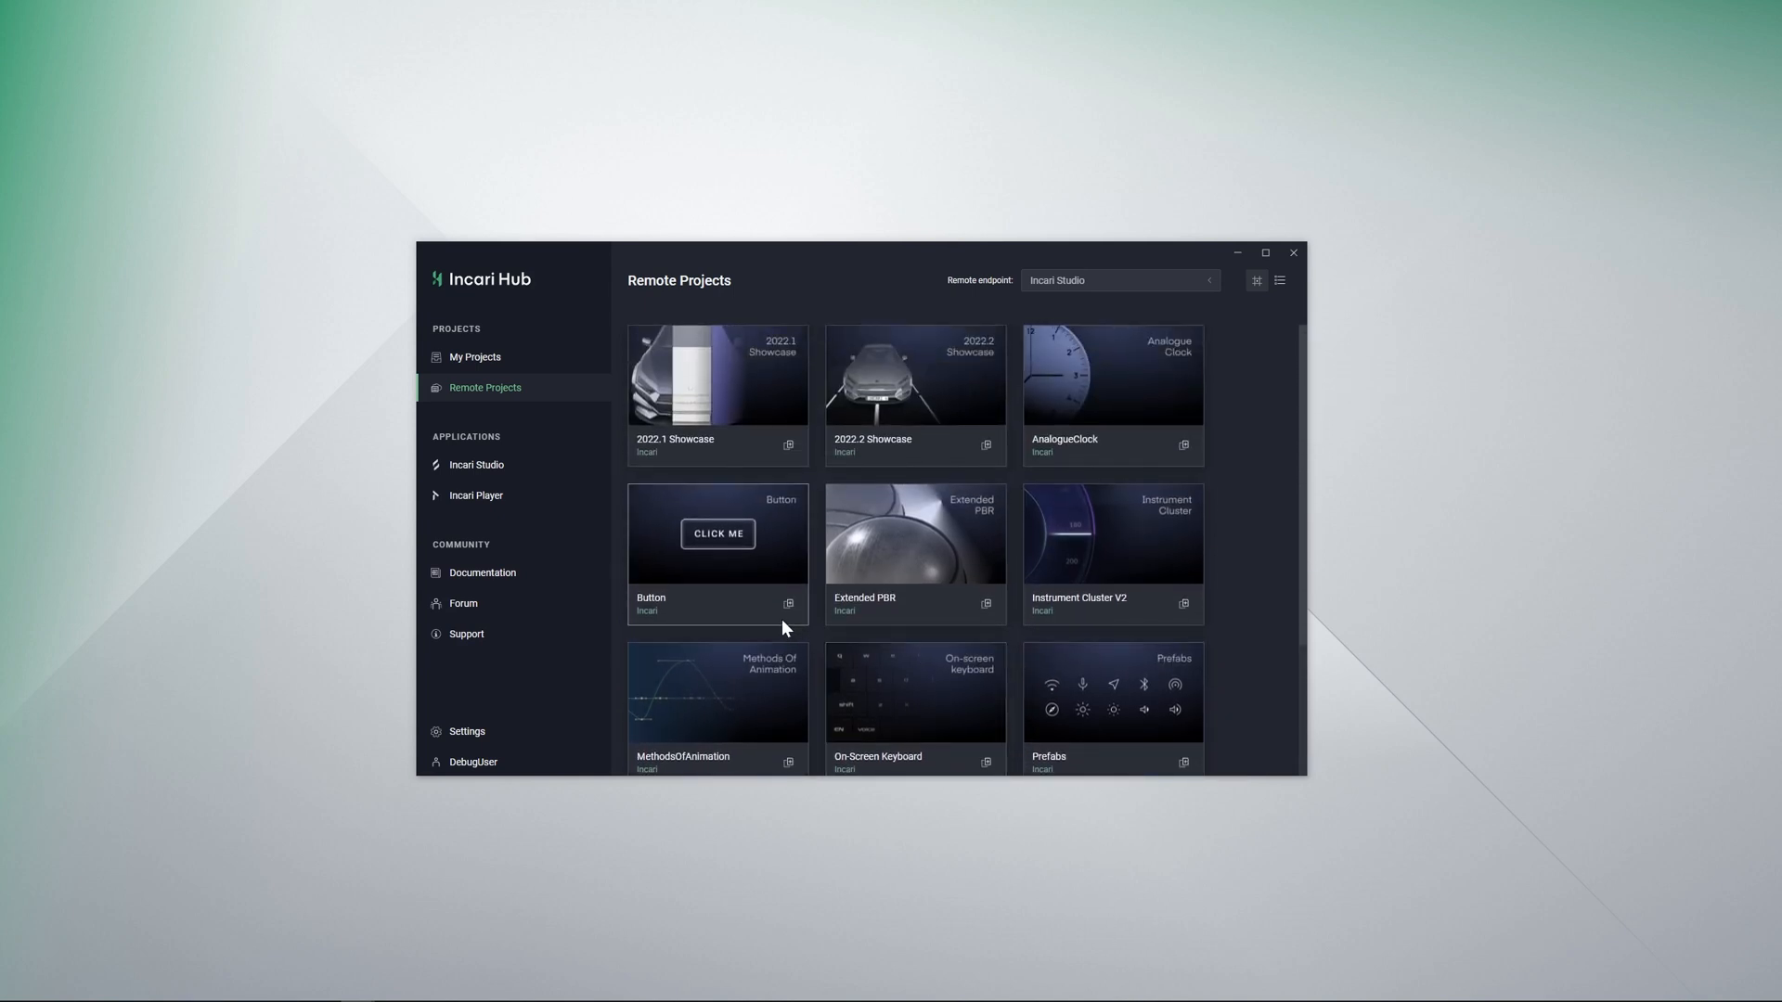
{"action": "left_click", "coordinate": [788, 604]}
{"action": "left_click", "coordinate": [537, 367]}
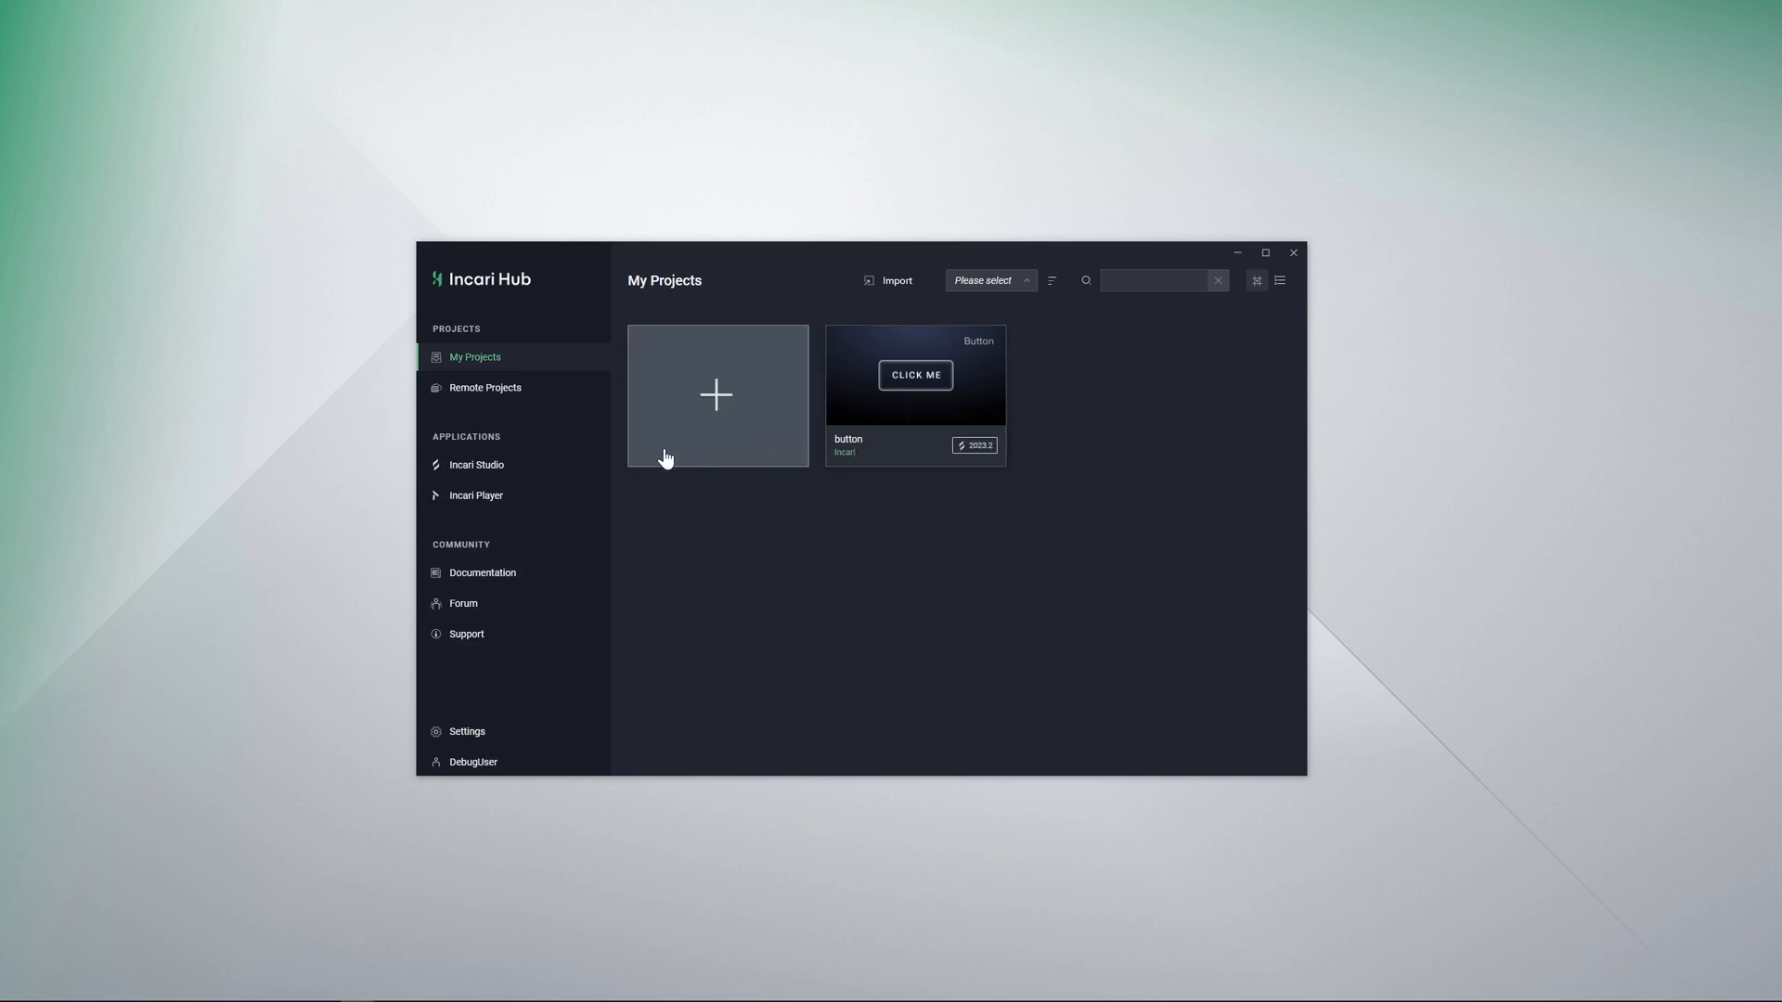
Step: Check the installed versions of Incari Studio and return to the local projects
{"action": "left_click", "coordinate": [529, 472]}
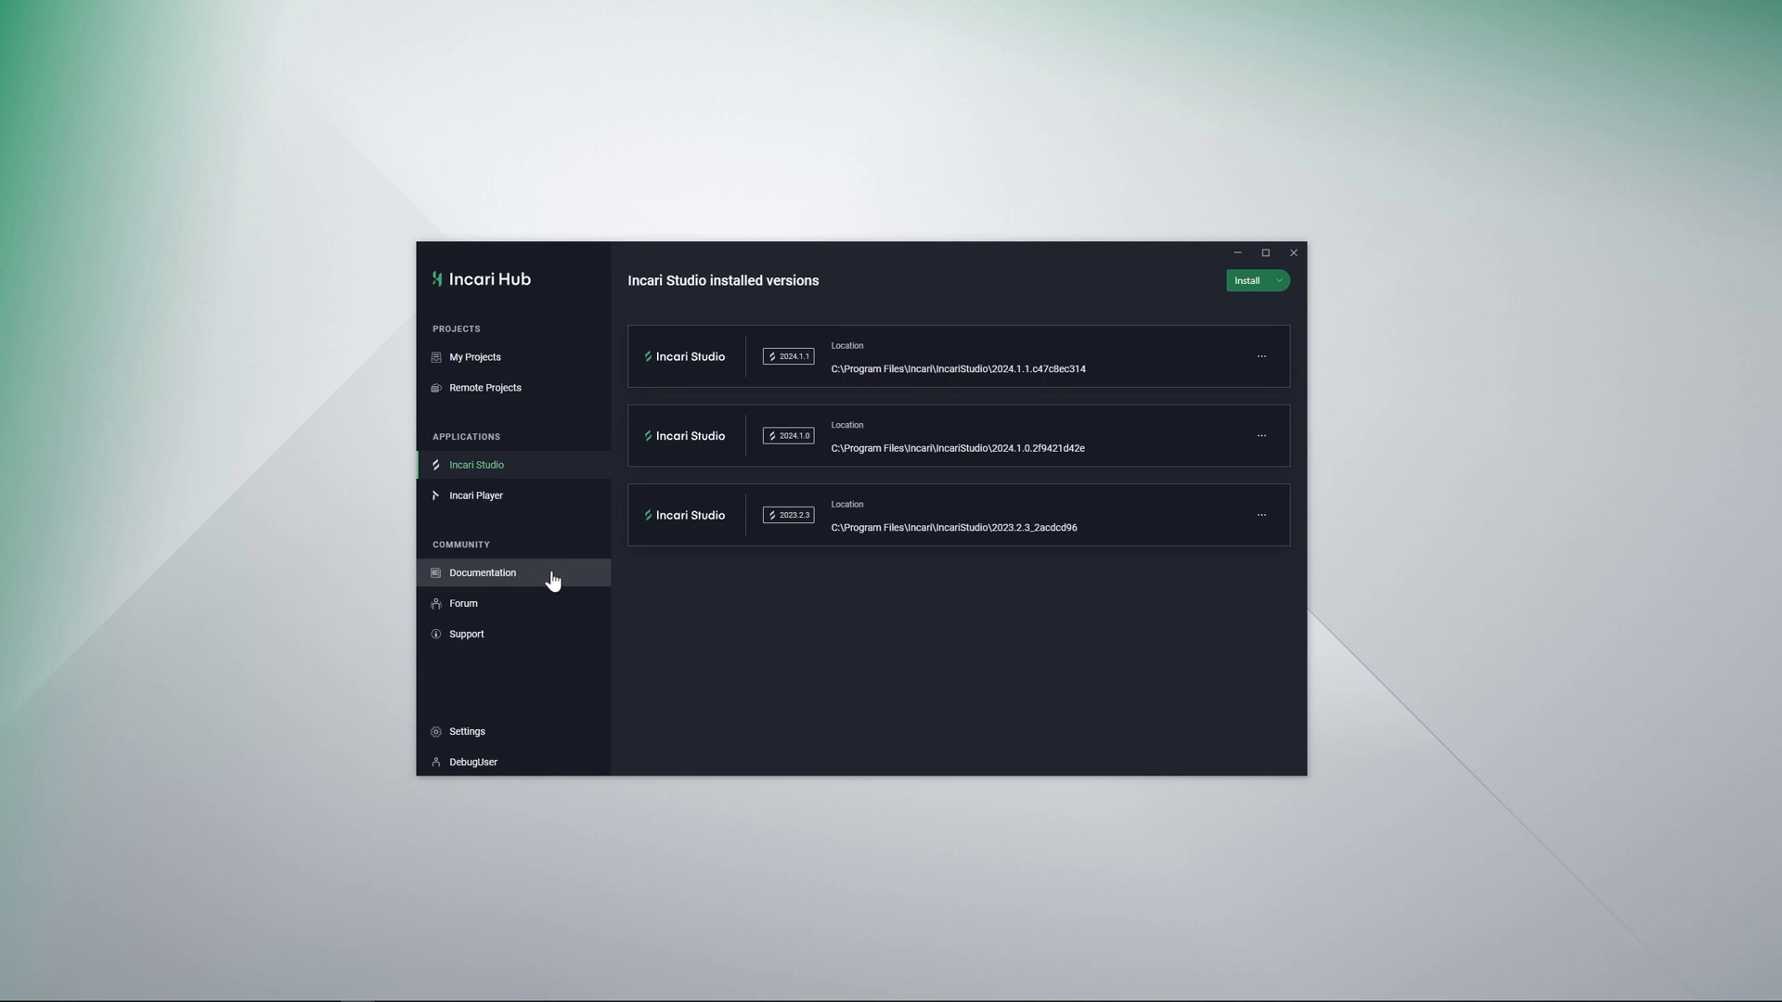
{"action": "left_click", "coordinate": [518, 362]}
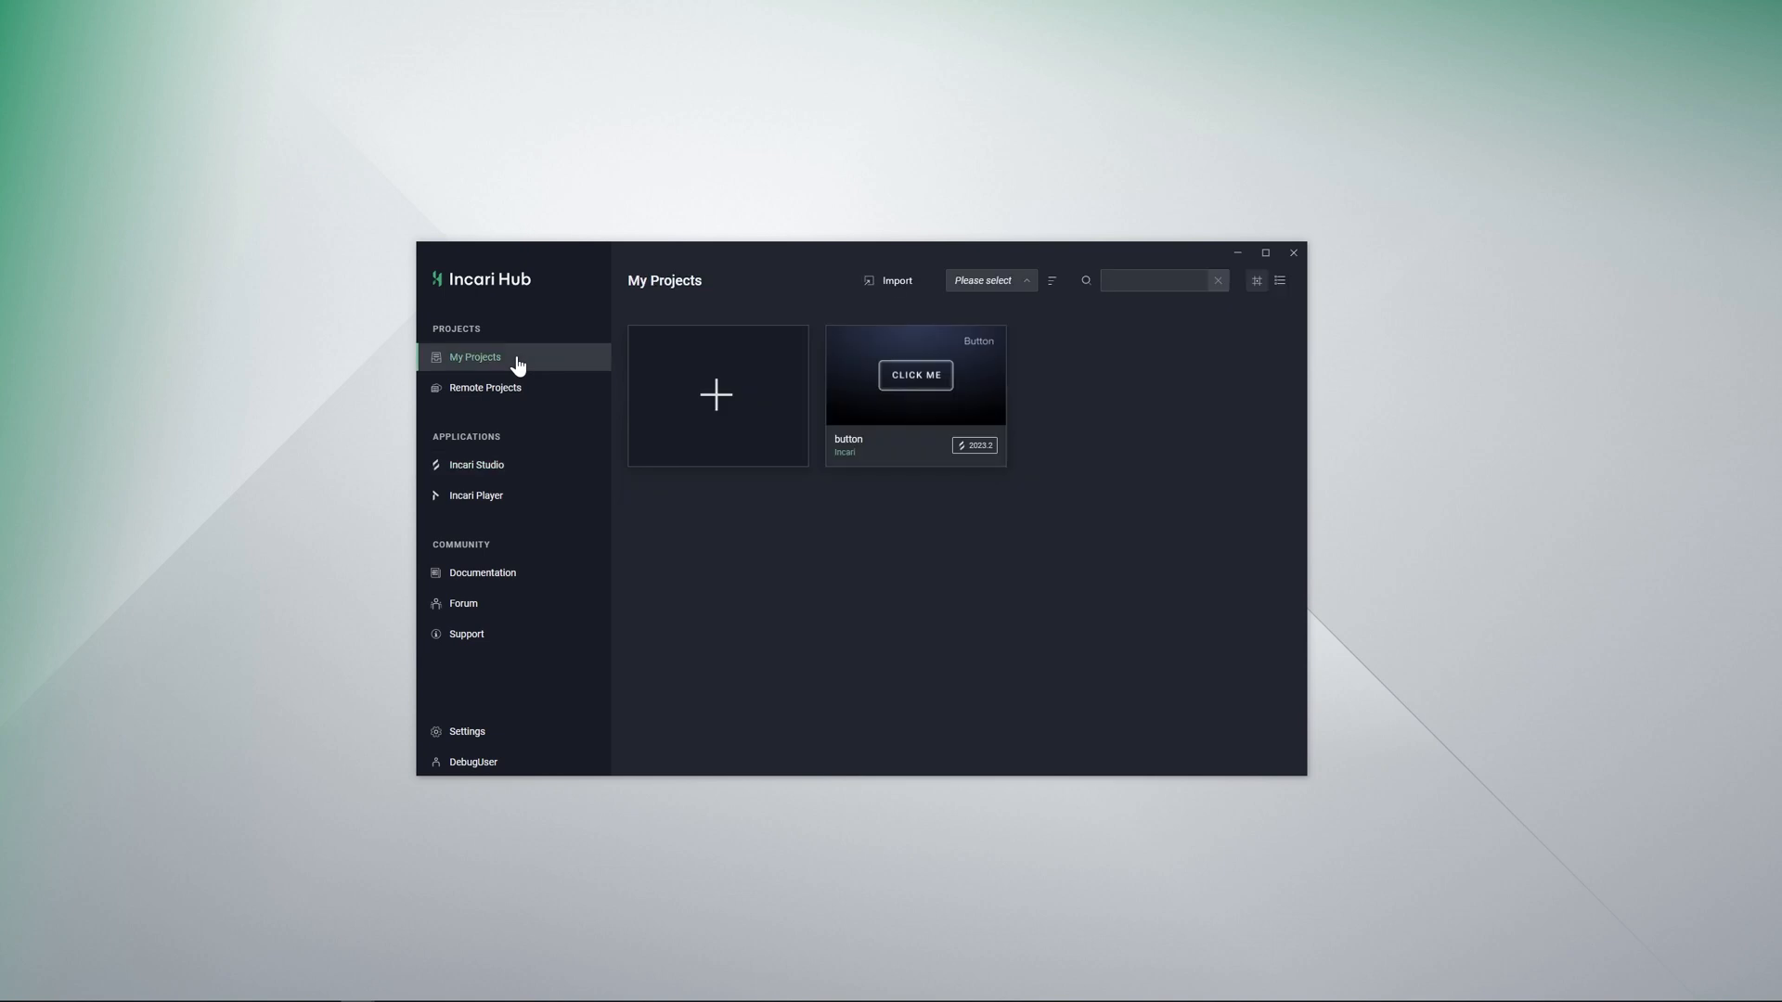
Step: Start a new project and name it Speedmeter
{"action": "left_click", "coordinate": [725, 408]}
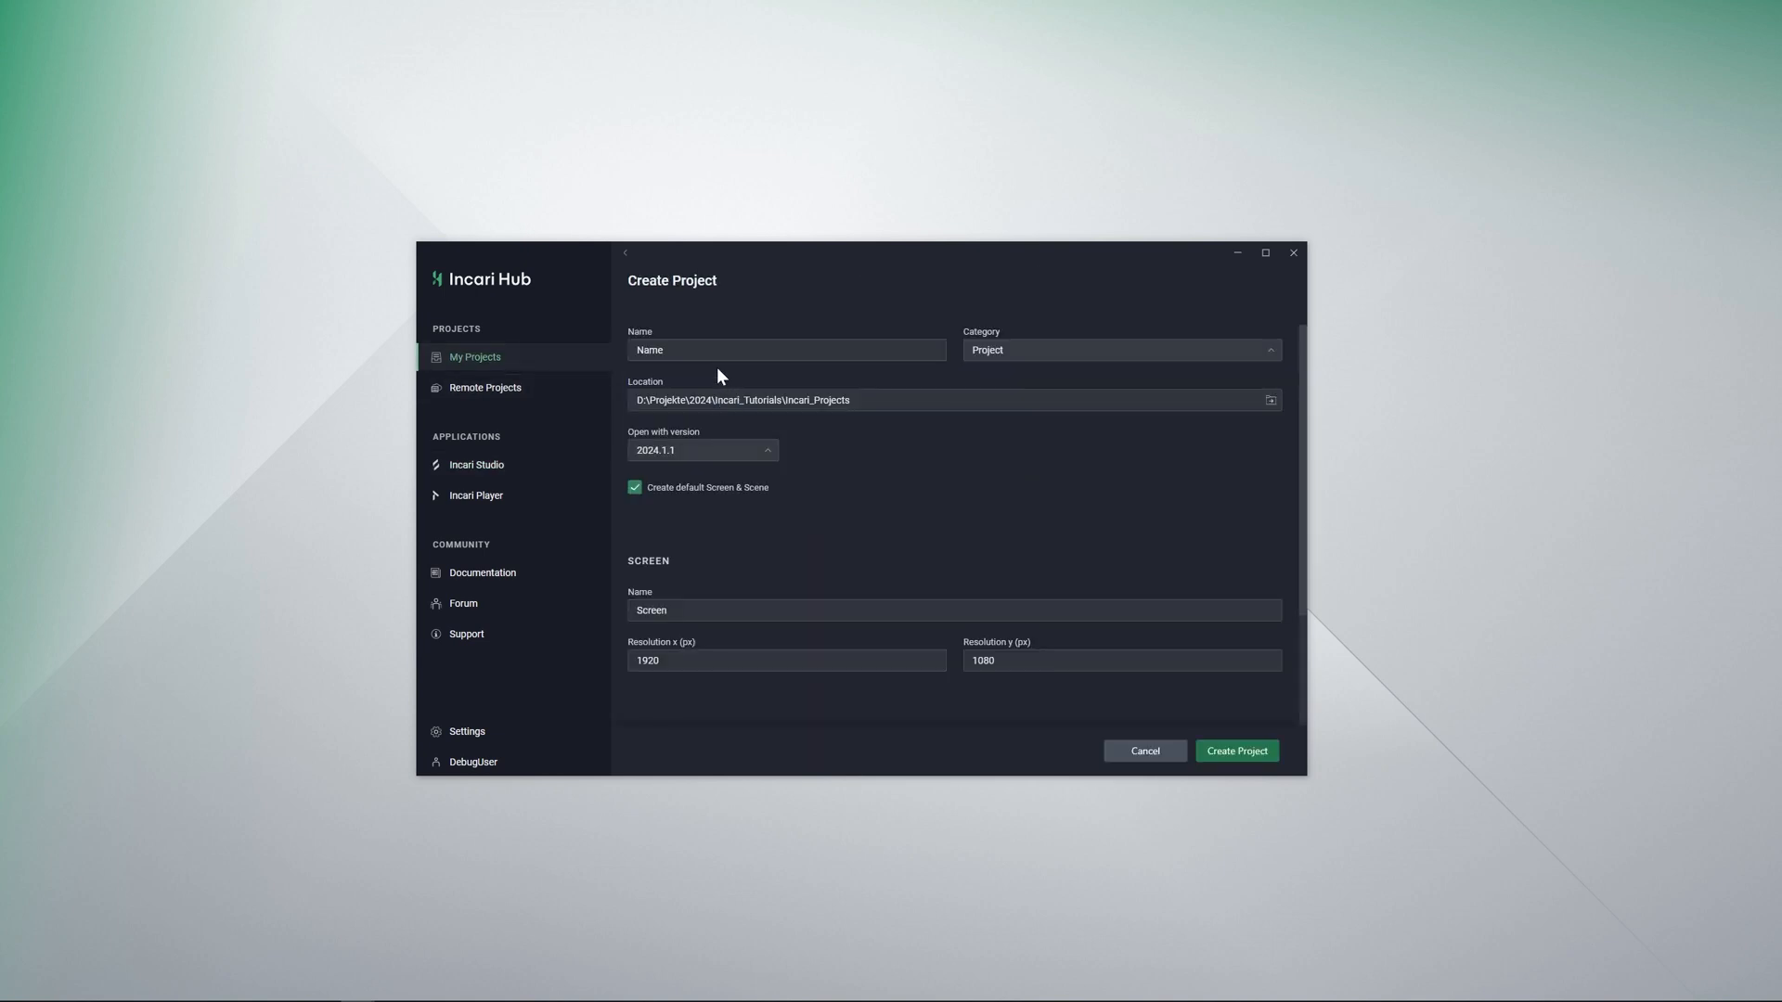
{"action": "double_click", "coordinate": [665, 351]}
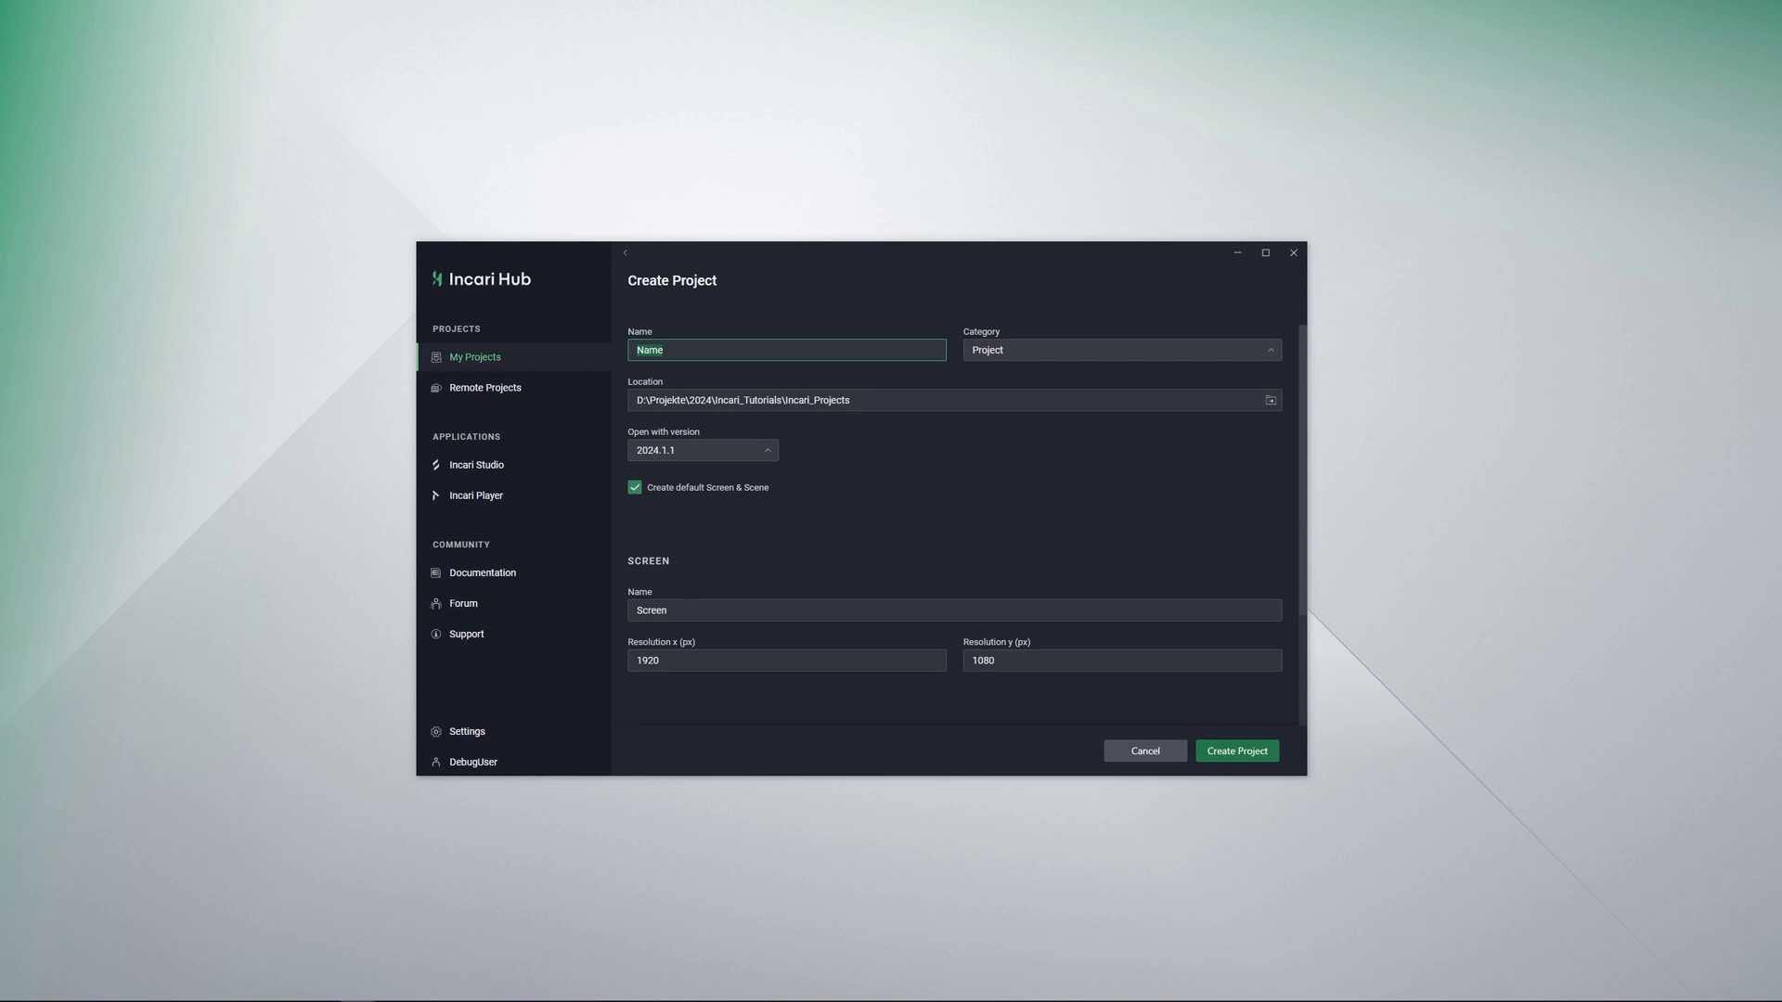
{"action": "type", "text": "Speedmeter"}
Step: Review the category choices, the storage location browser and the Studio versions offered for the new project
{"action": "left_click", "coordinate": [1044, 352]}
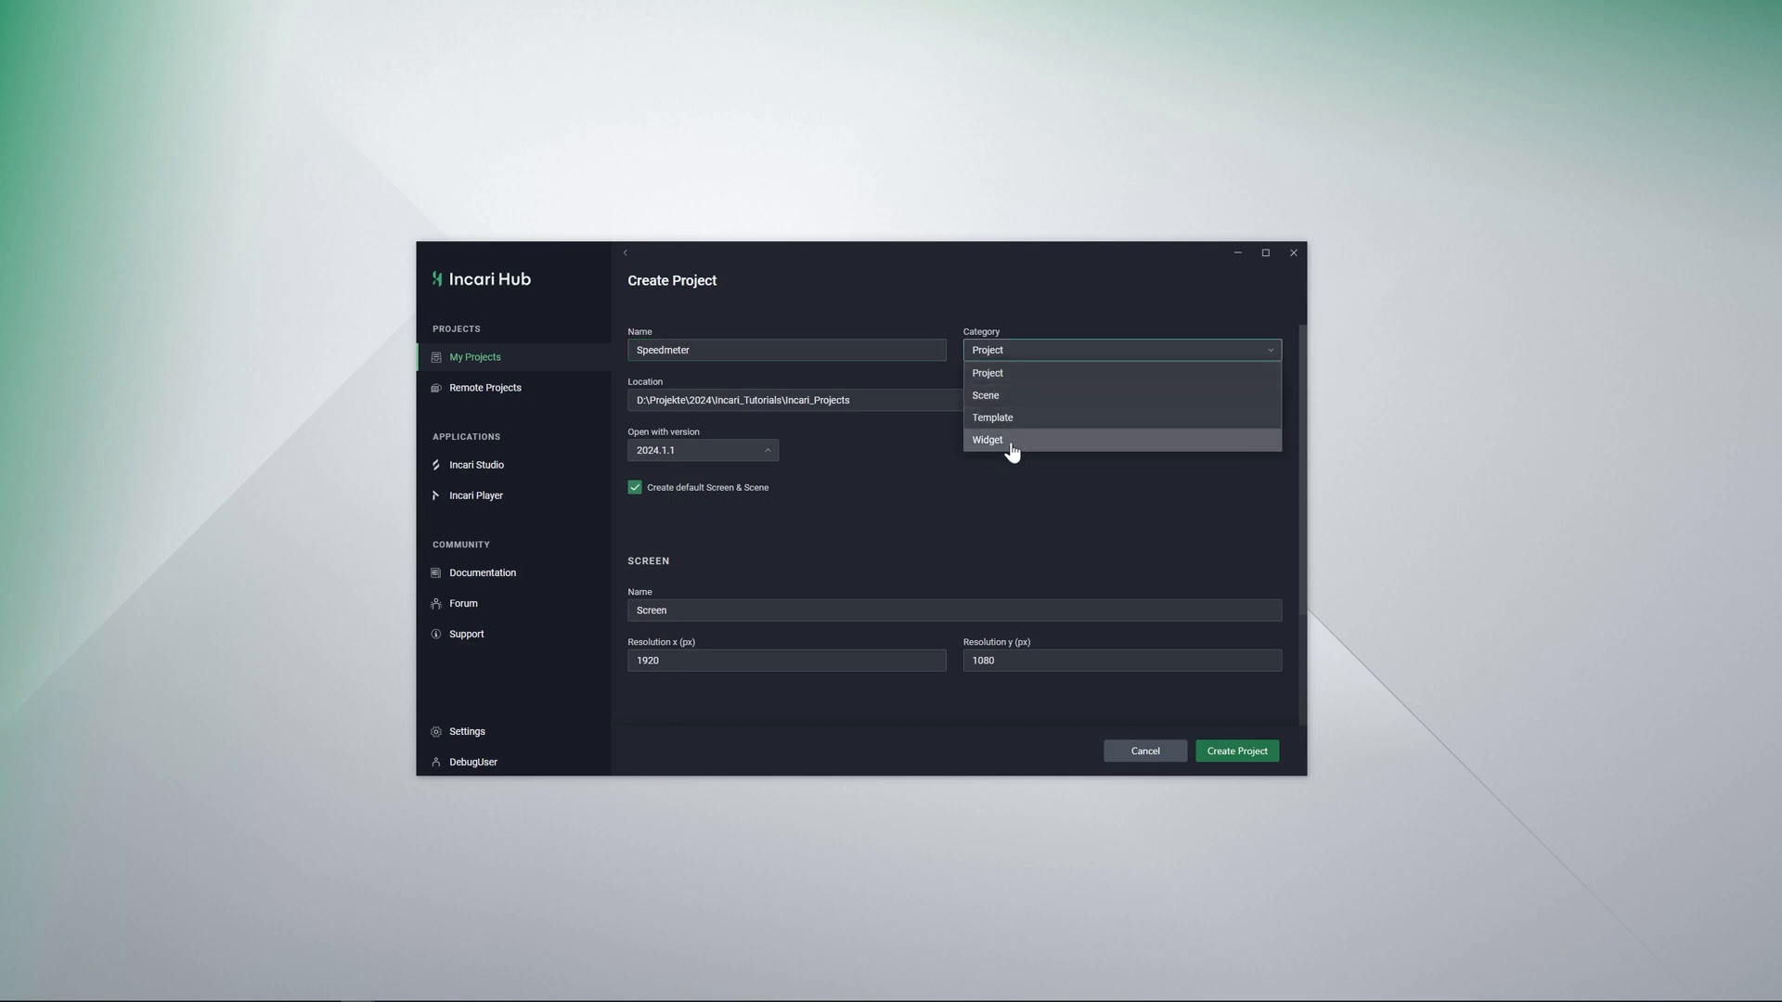
{"action": "left_click", "coordinate": [1031, 355]}
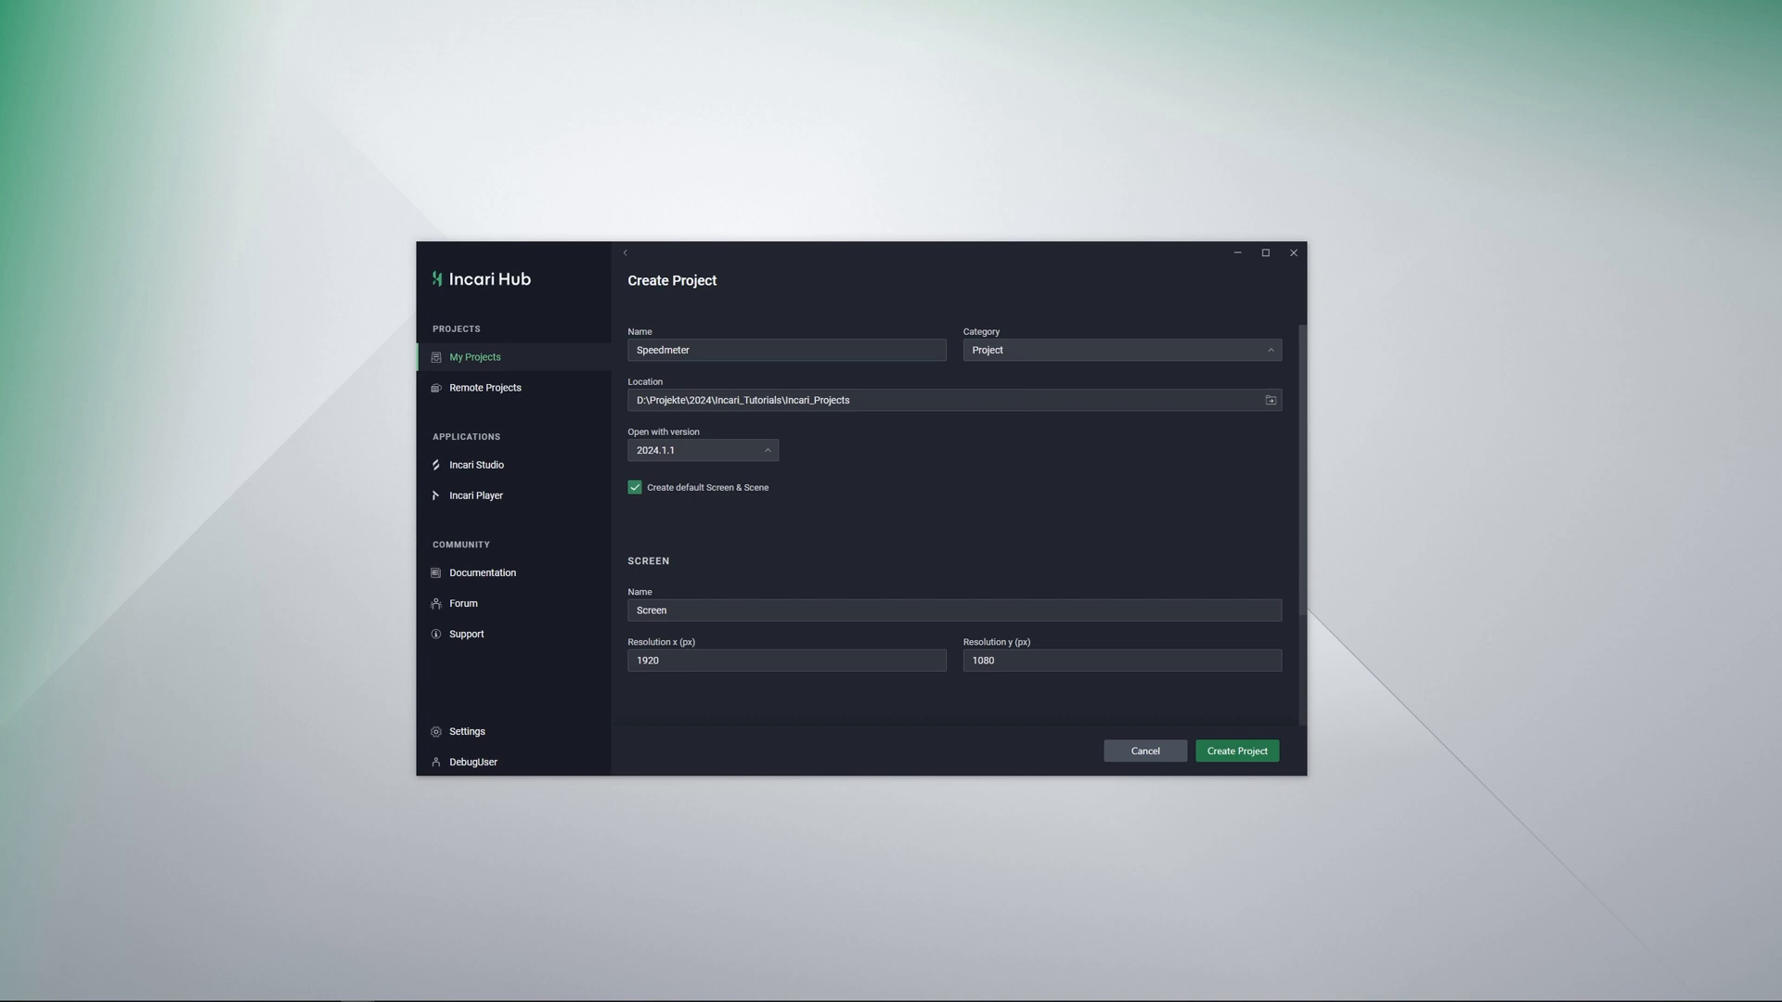
{"action": "left_click", "coordinate": [1270, 400]}
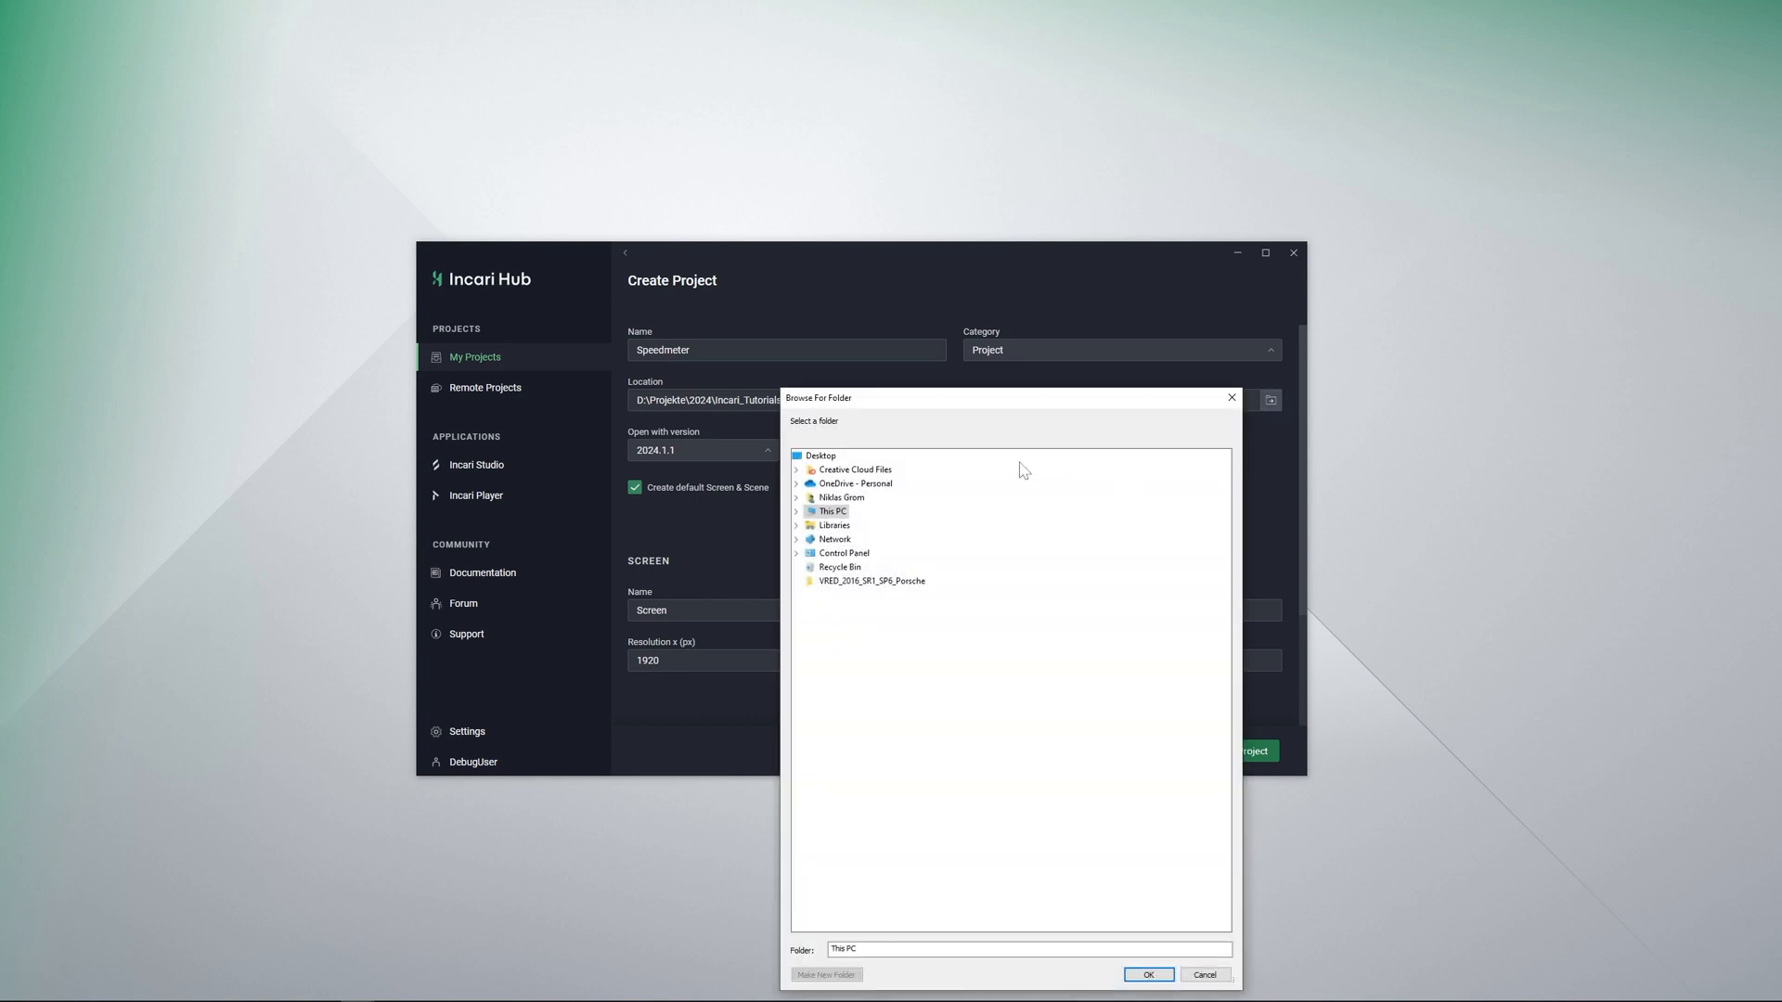
{"action": "left_click", "coordinate": [1231, 399]}
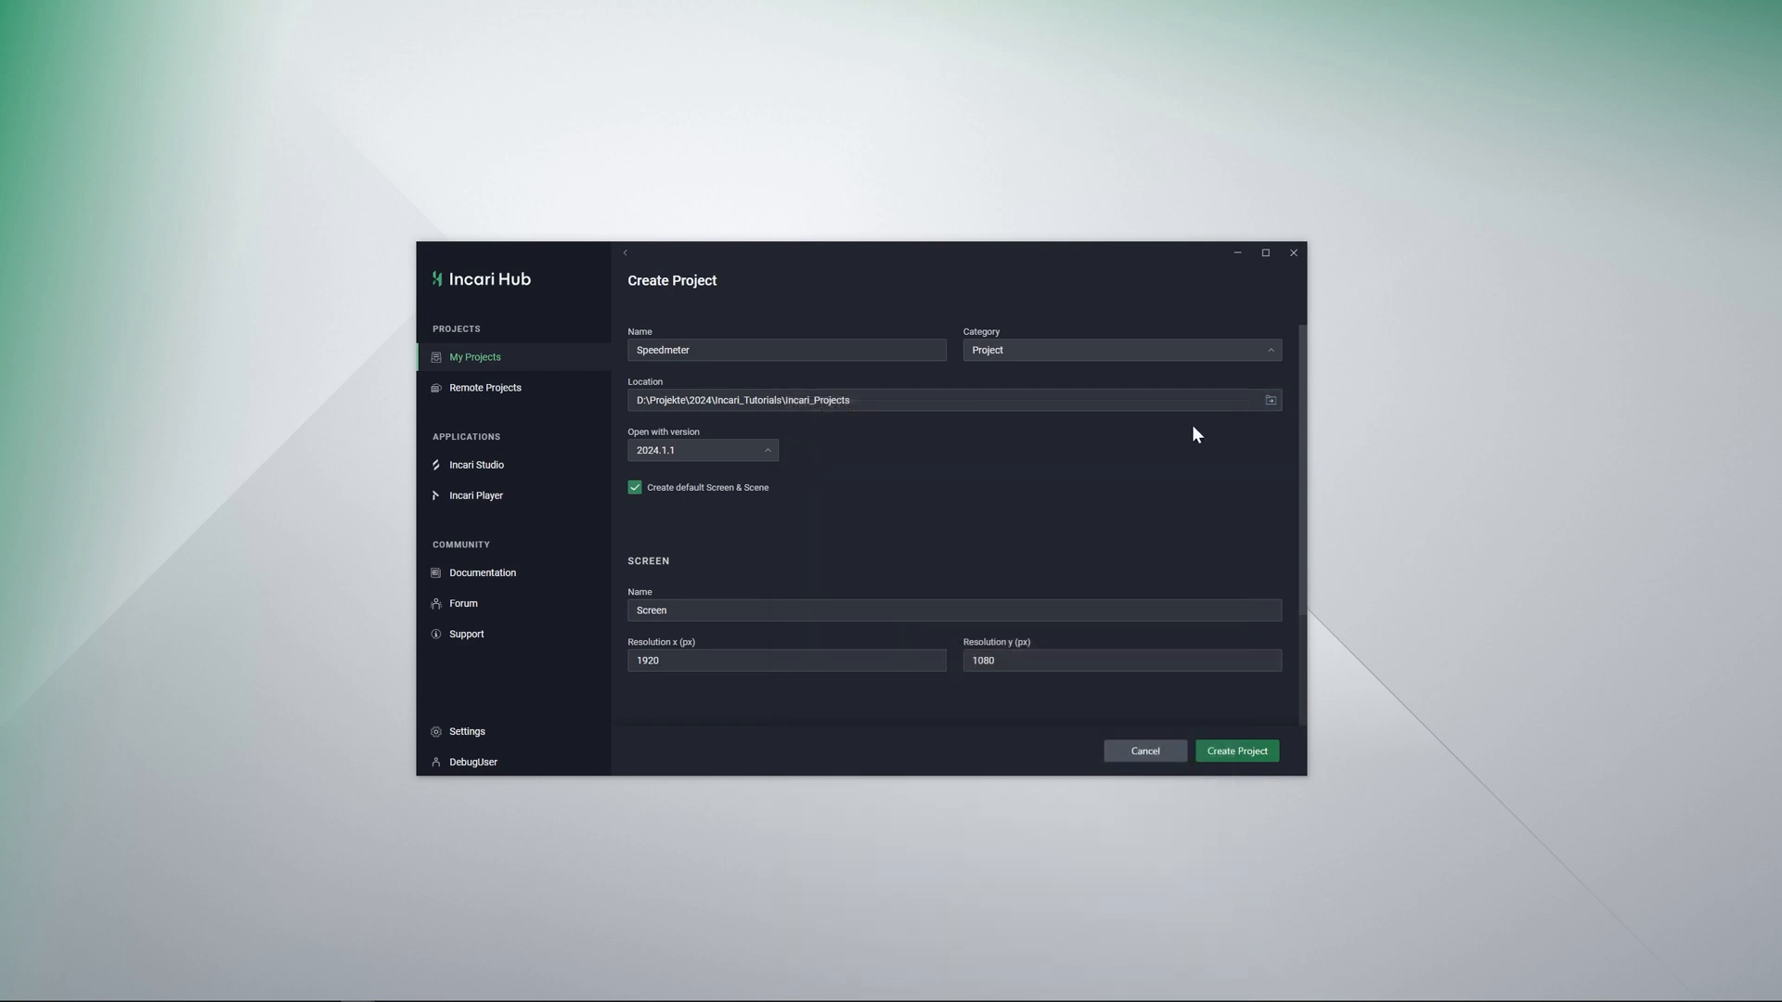
{"action": "left_click", "coordinate": [766, 452]}
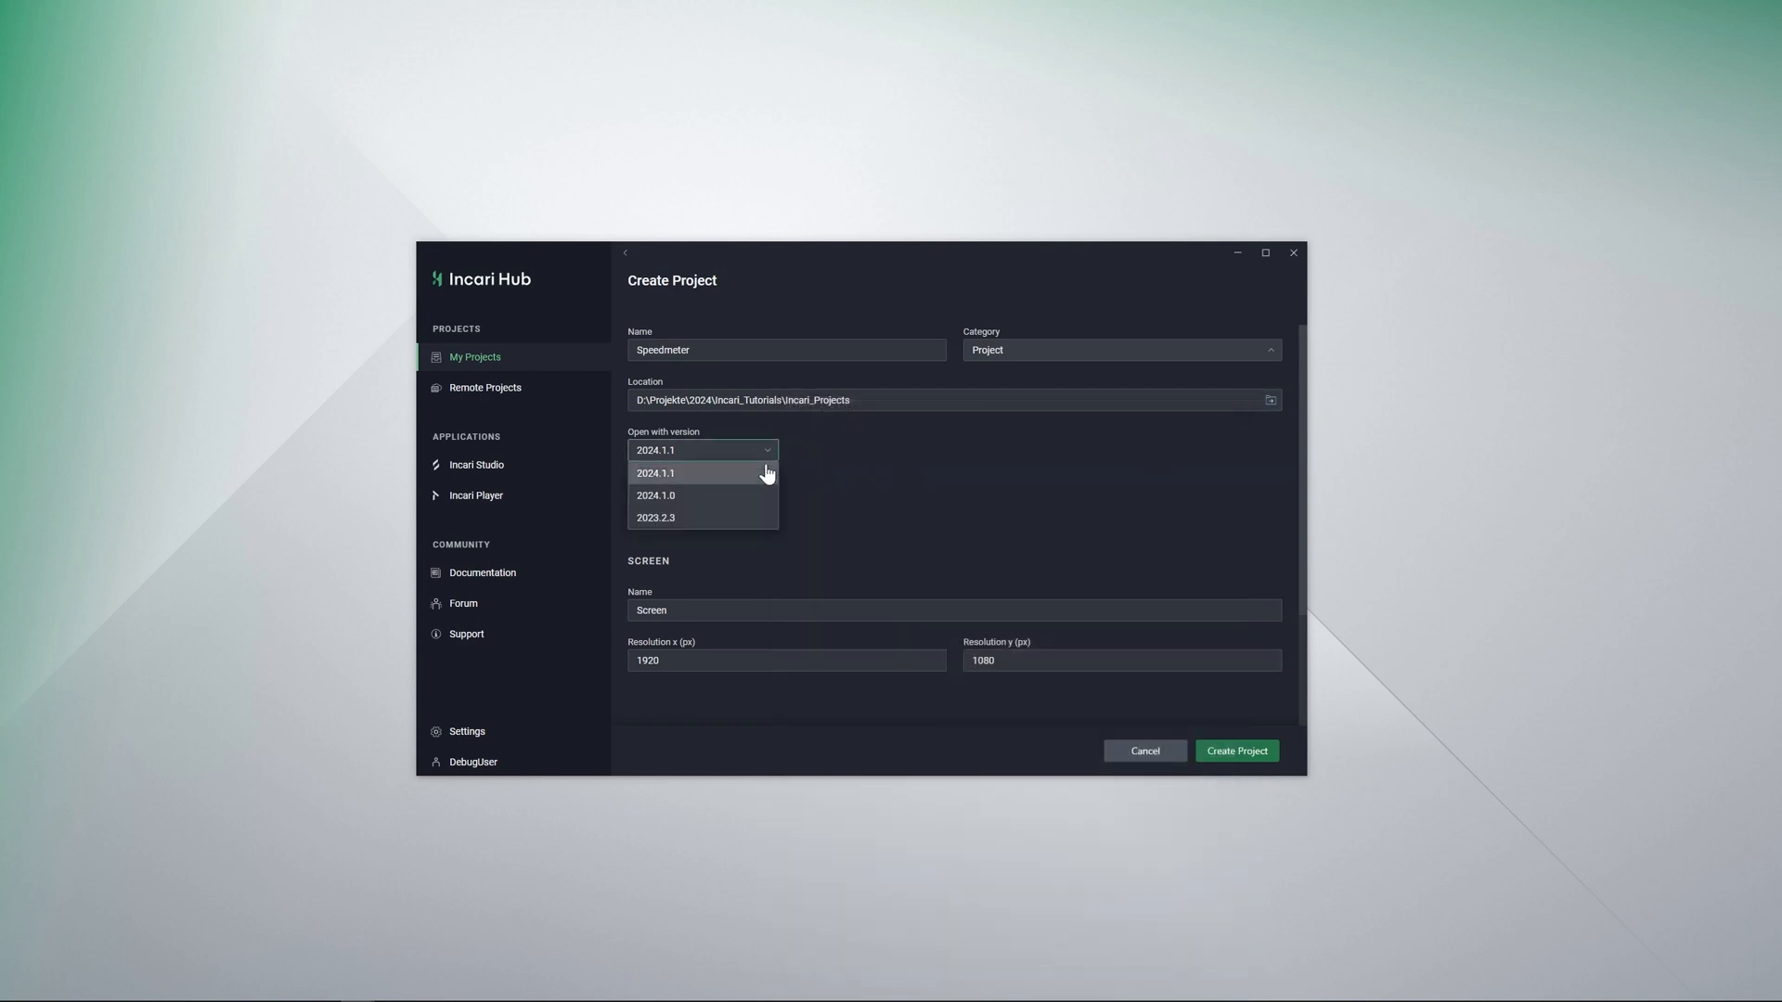
{"action": "left_click", "coordinate": [766, 462]}
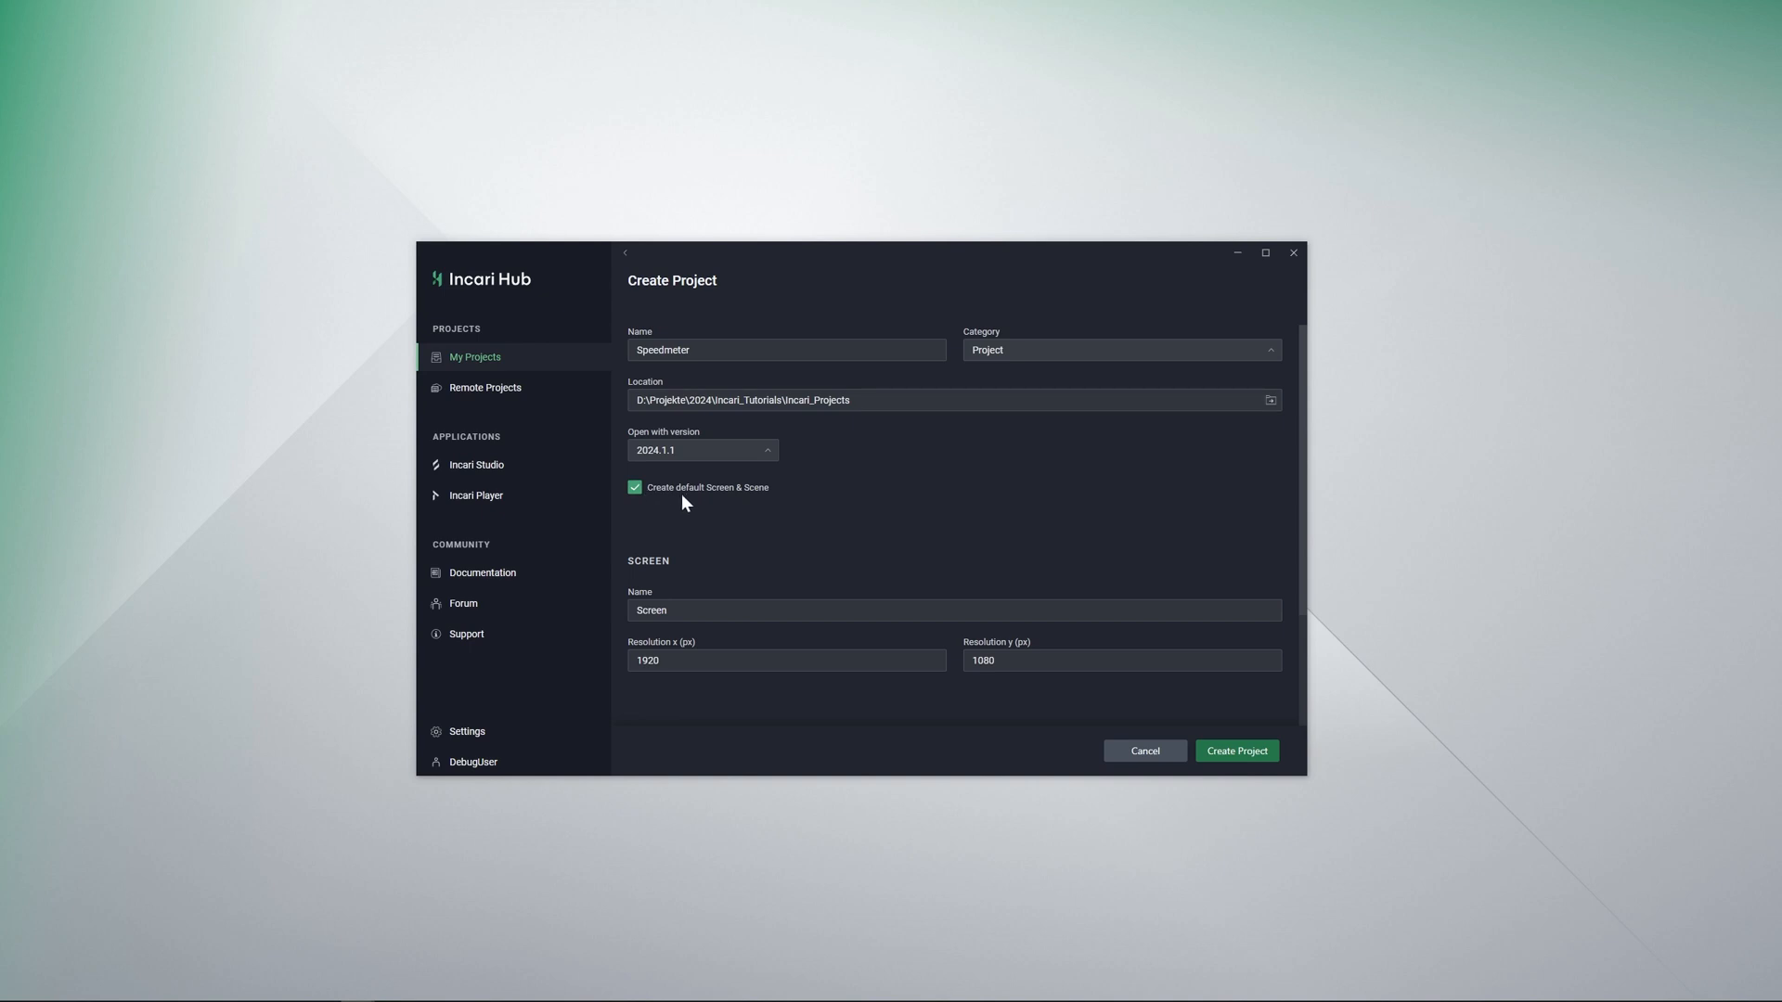
Step: Set the default screen's resolution to 980 px in x and 980 px in y
{"action": "scroll", "coordinate": [678, 497], "scroll_direction": "down", "scroll_amount": 2}
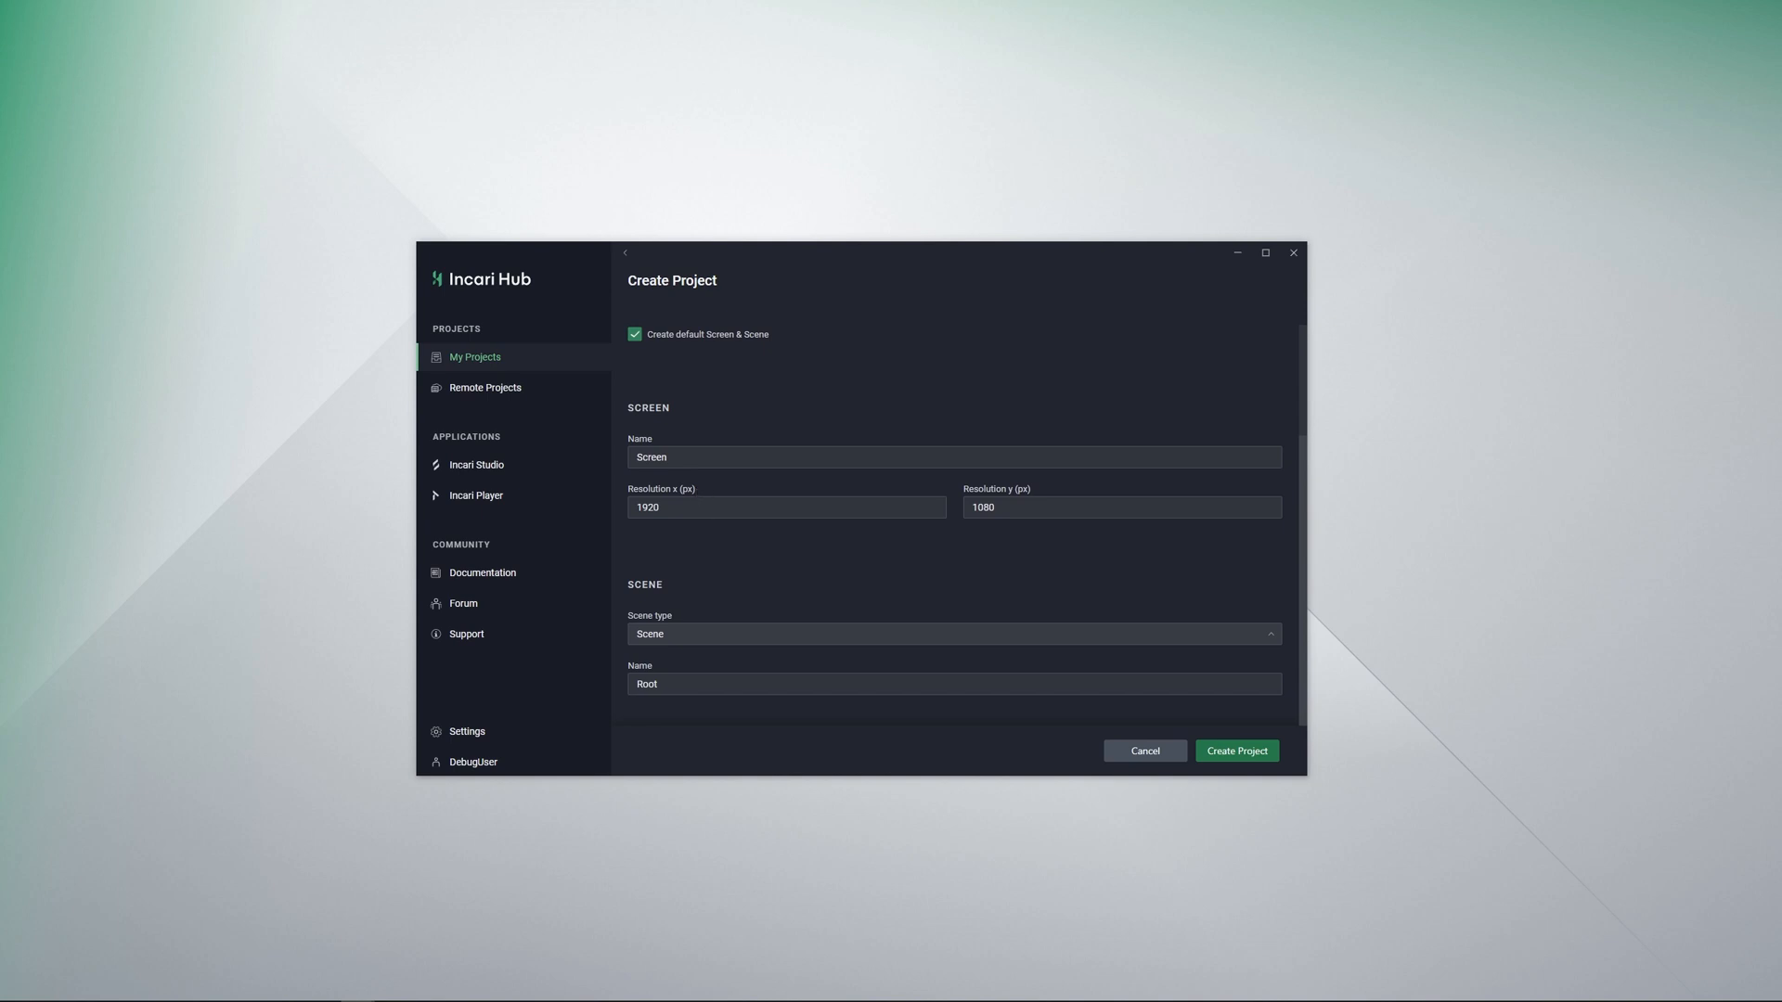
{"action": "double_click", "coordinate": [647, 508]}
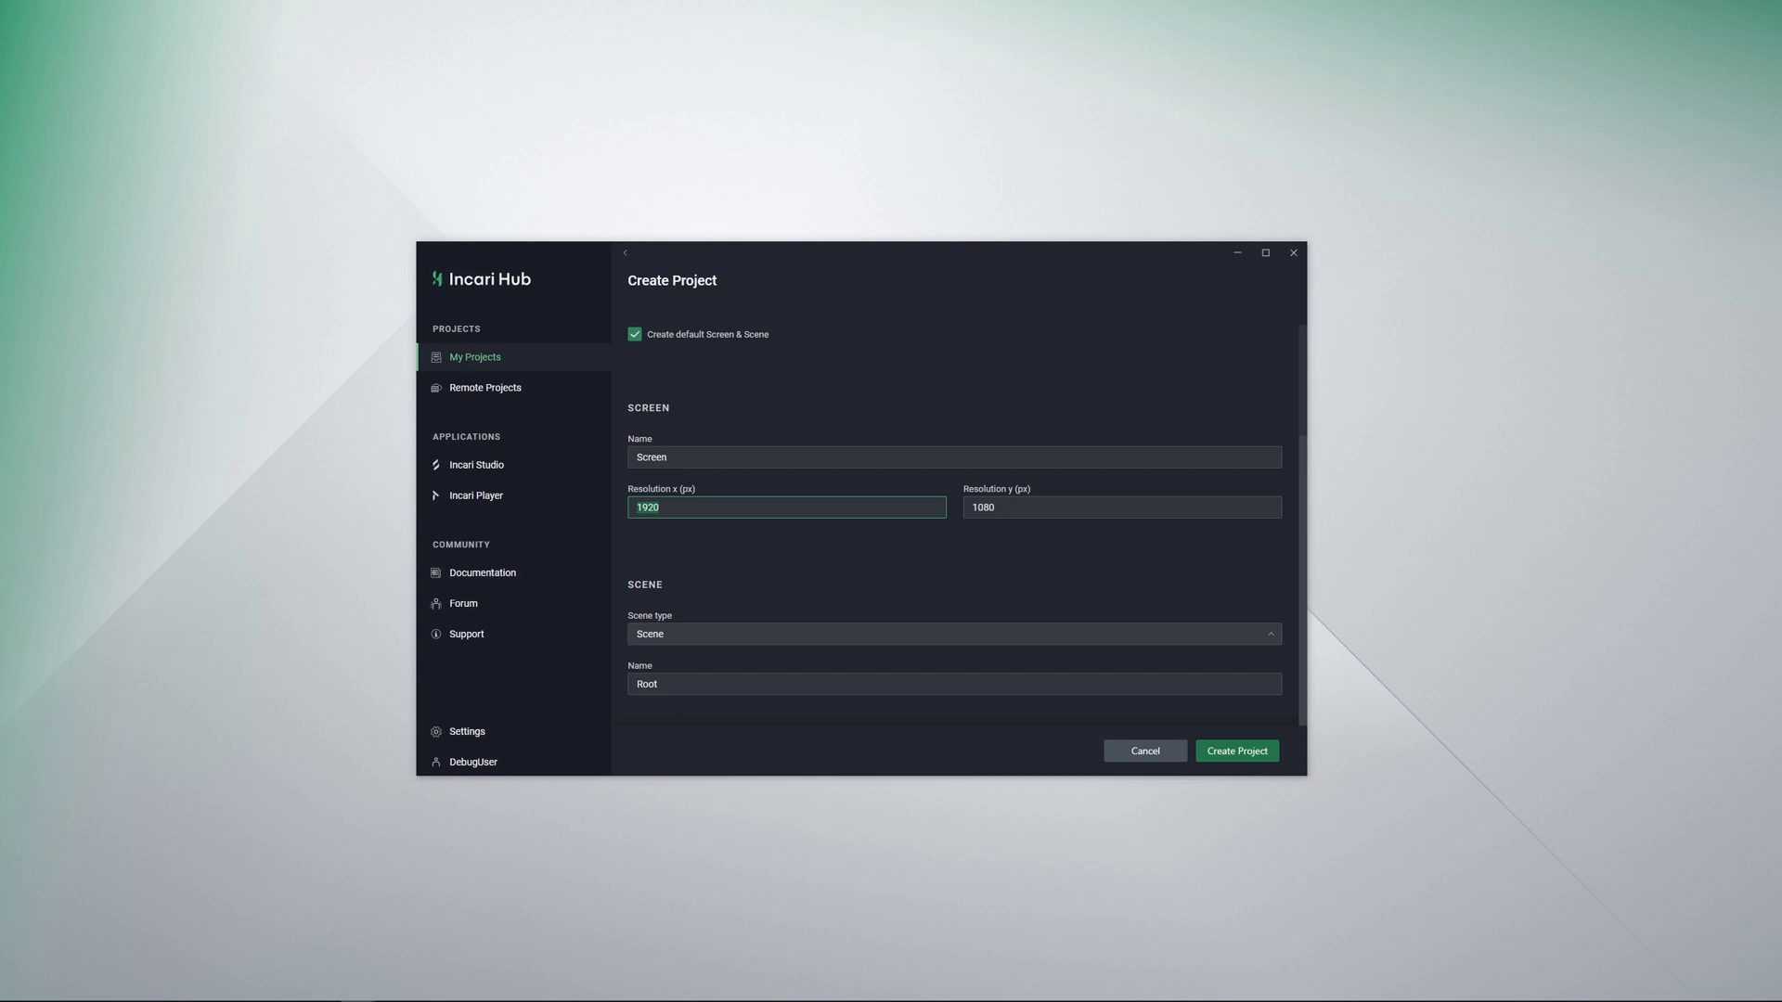
{"action": "type", "text": "980"}
{"action": "key", "text": "Tab"}
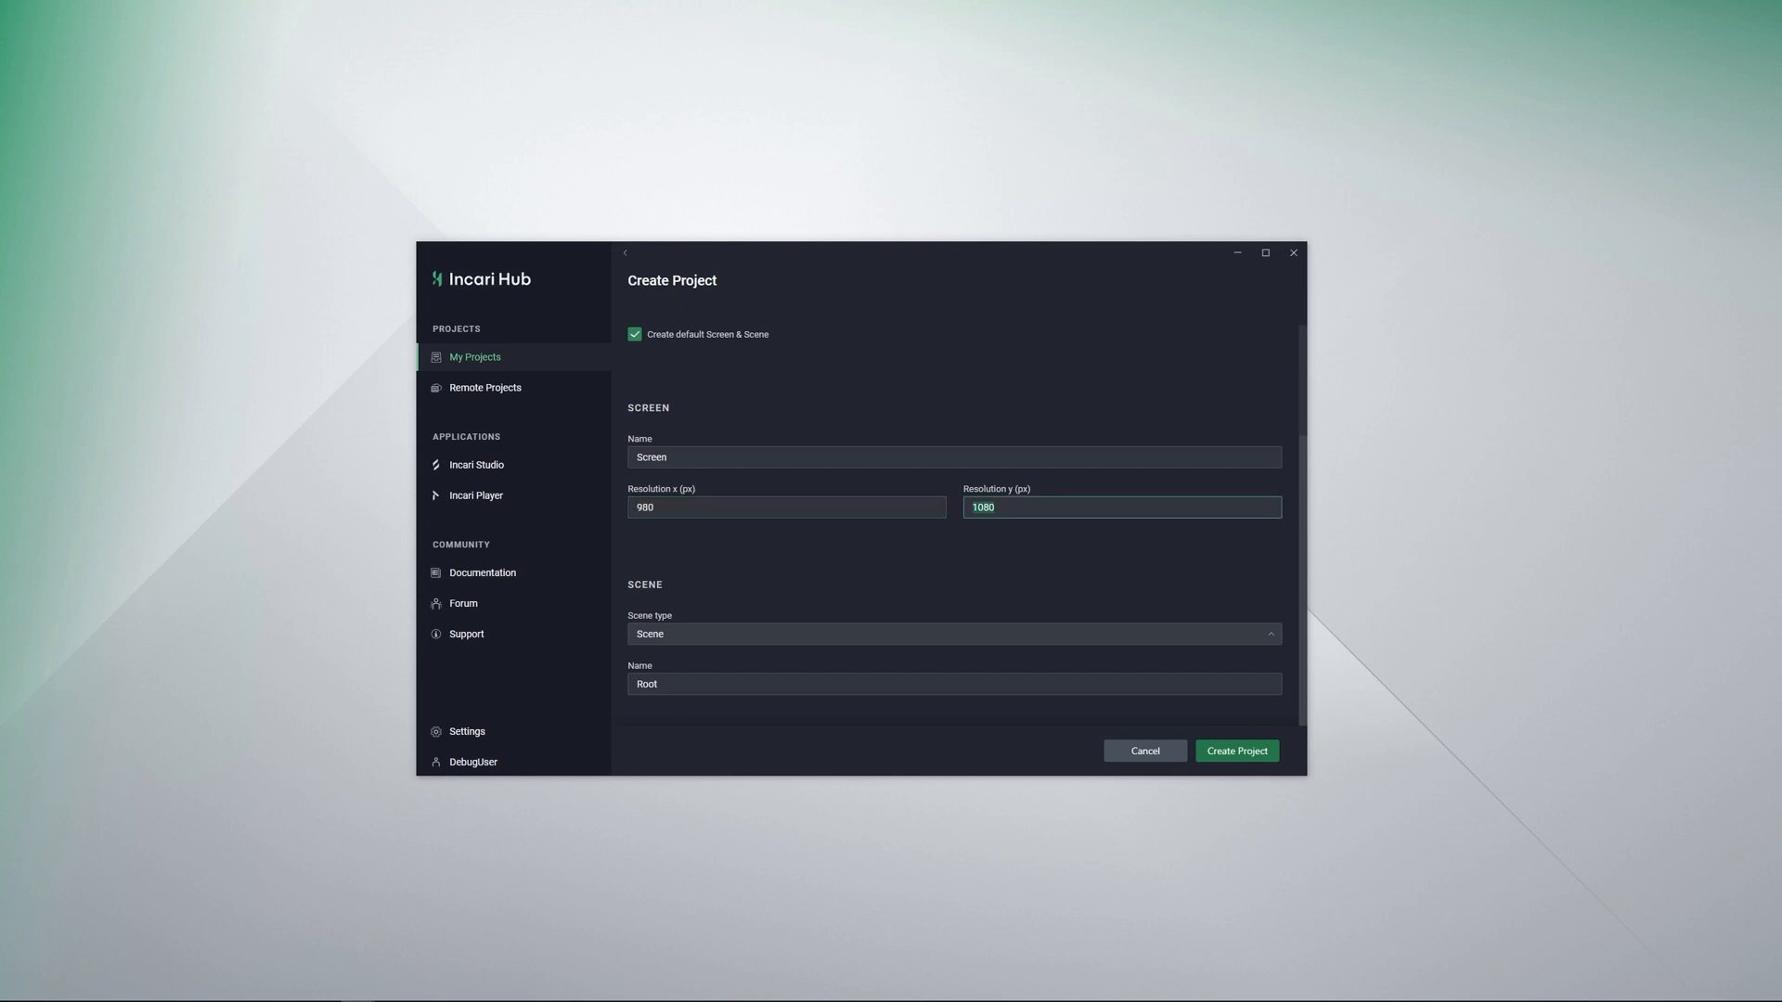
{"action": "type", "text": "980"}
{"action": "left_click", "coordinate": [715, 551]}
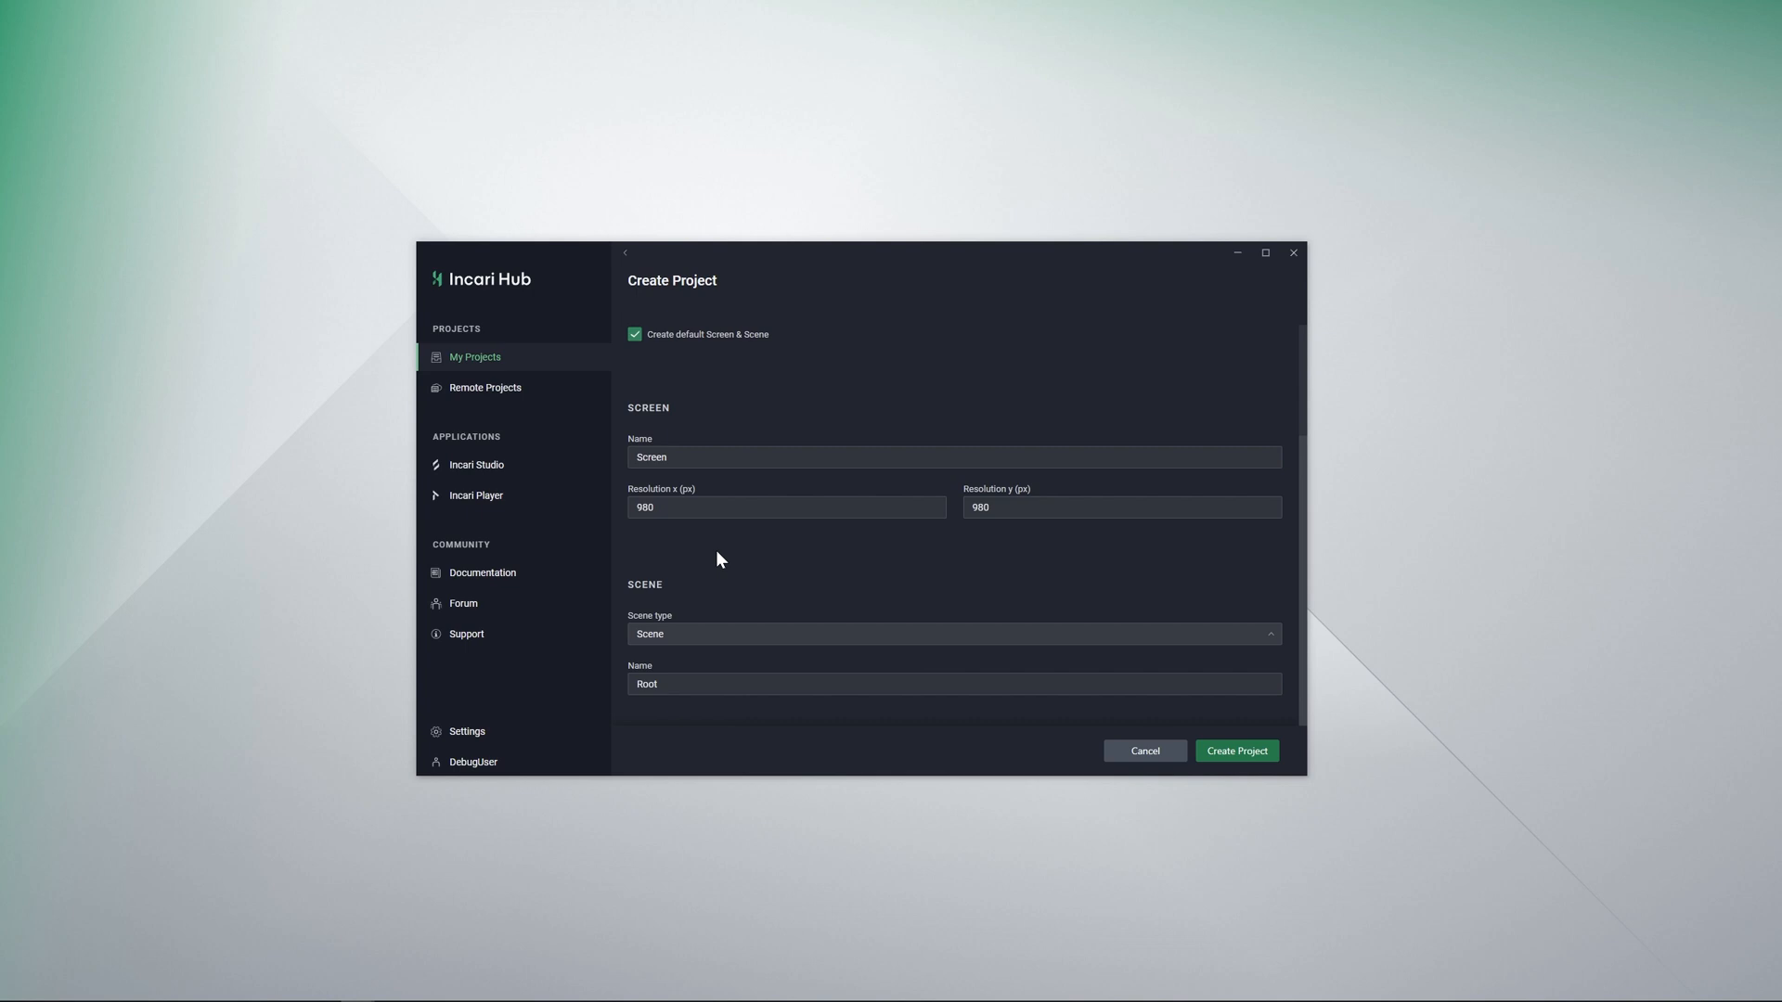
Step: Set the scene type to Scene2D, name the scene Speedmeter, and create the project
{"action": "left_click", "coordinate": [739, 643]}
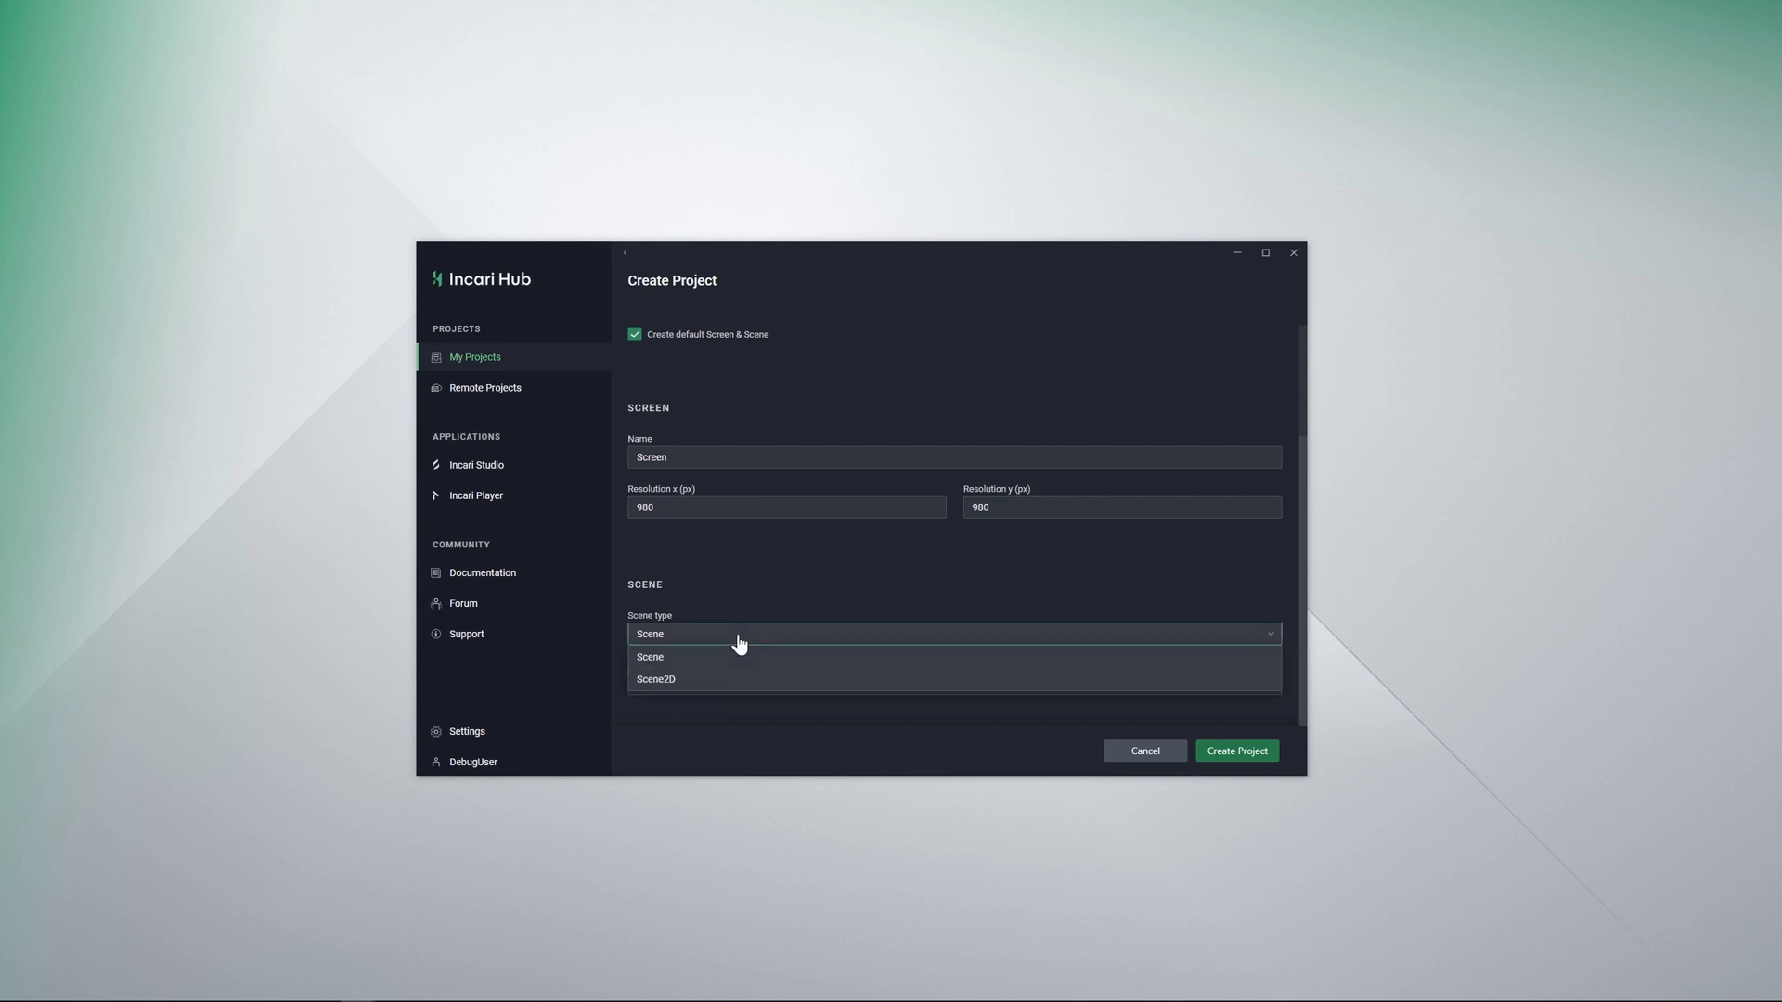
{"action": "left_click", "coordinate": [690, 680]}
{"action": "double_click", "coordinate": [651, 684]}
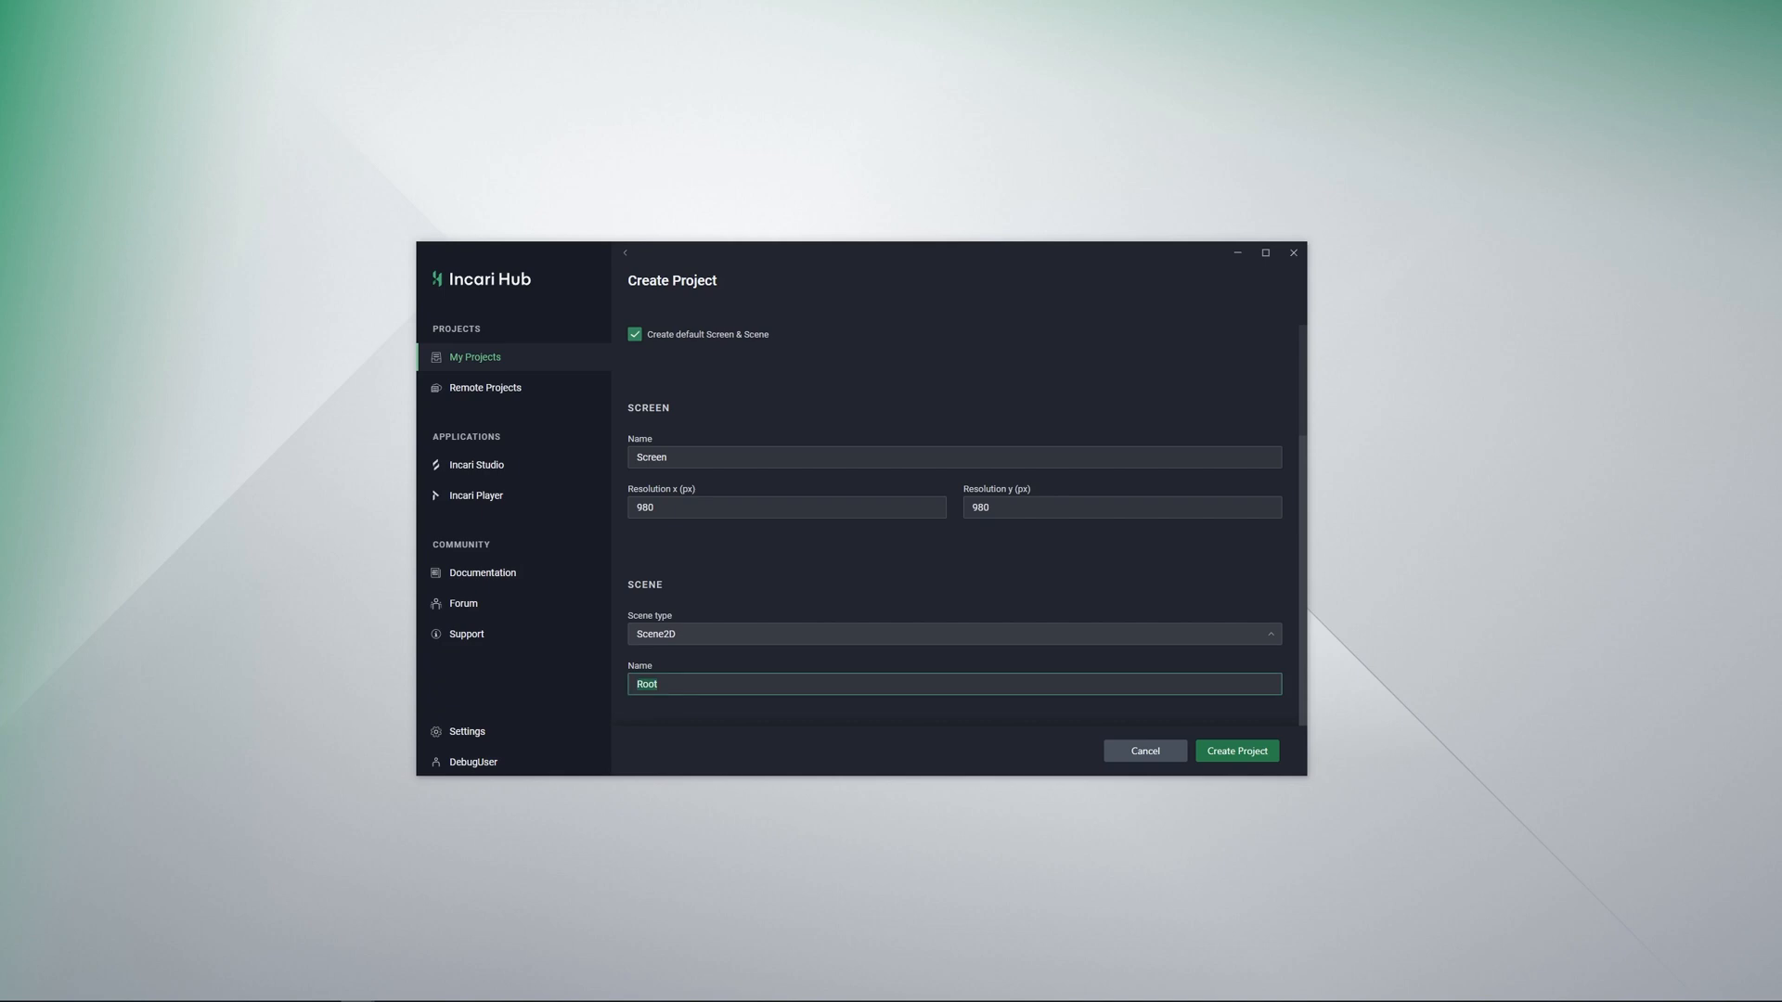
{"action": "type", "text": "Speedmeter"}
{"action": "left_click", "coordinate": [895, 730]}
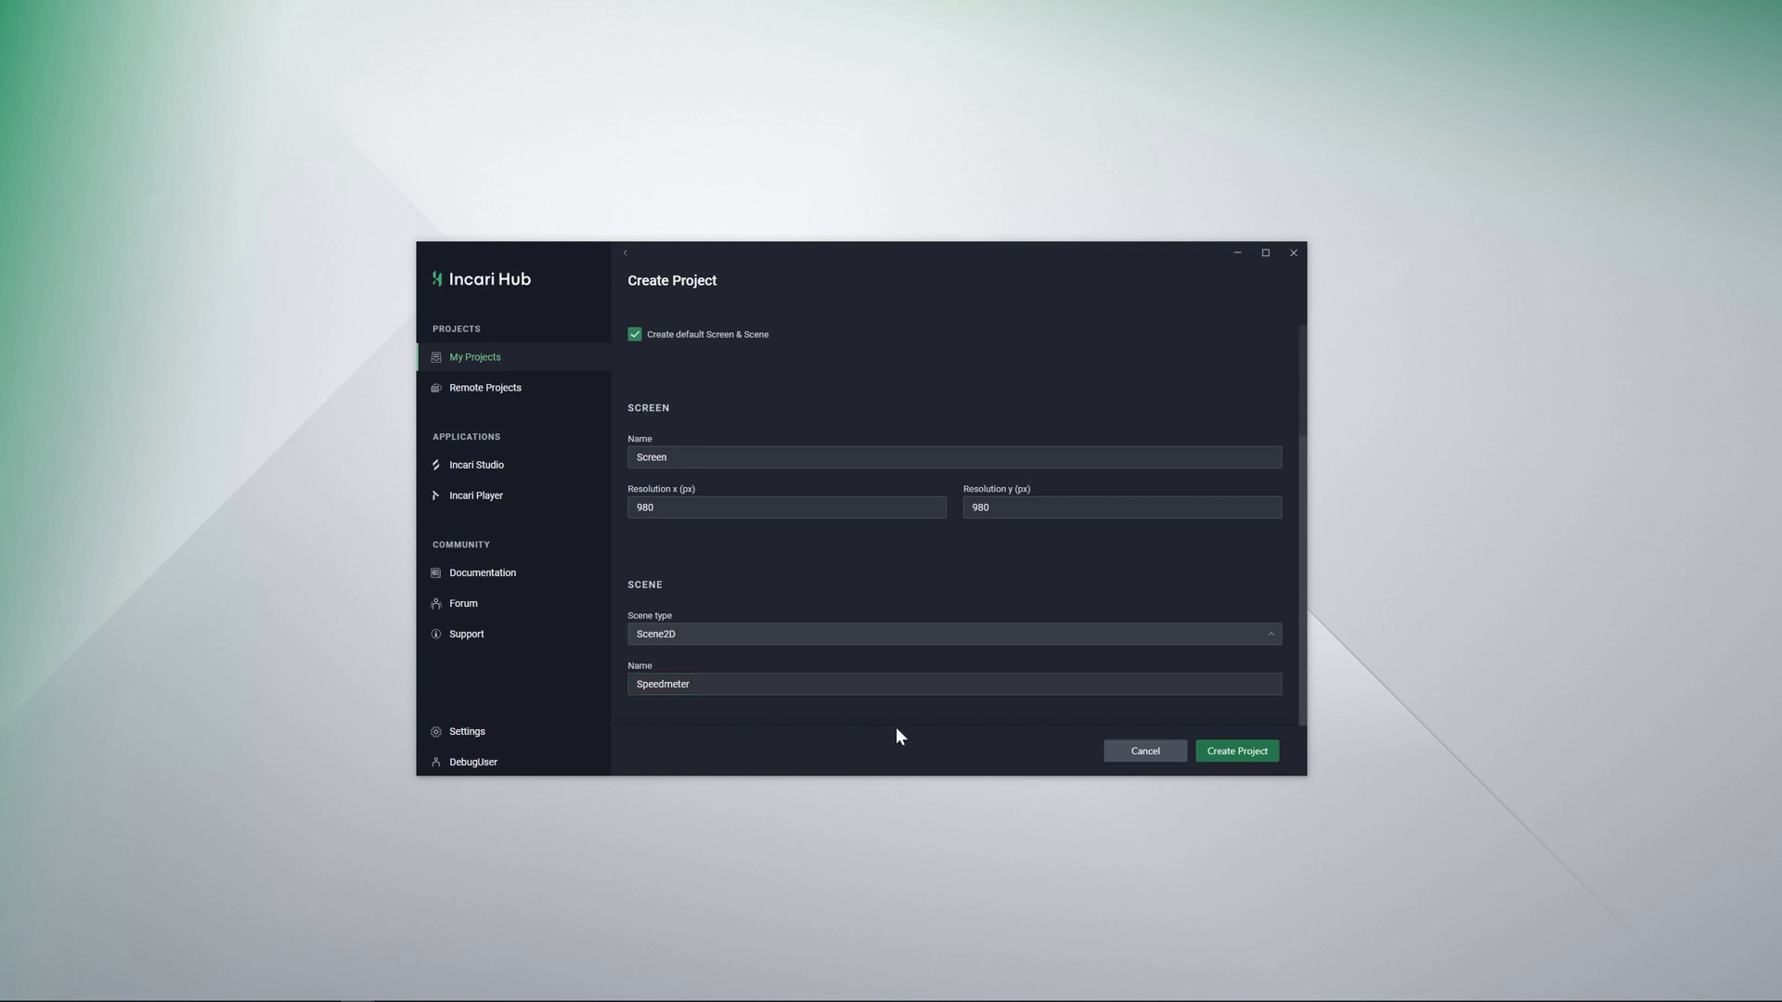
{"action": "left_click", "coordinate": [1240, 753]}
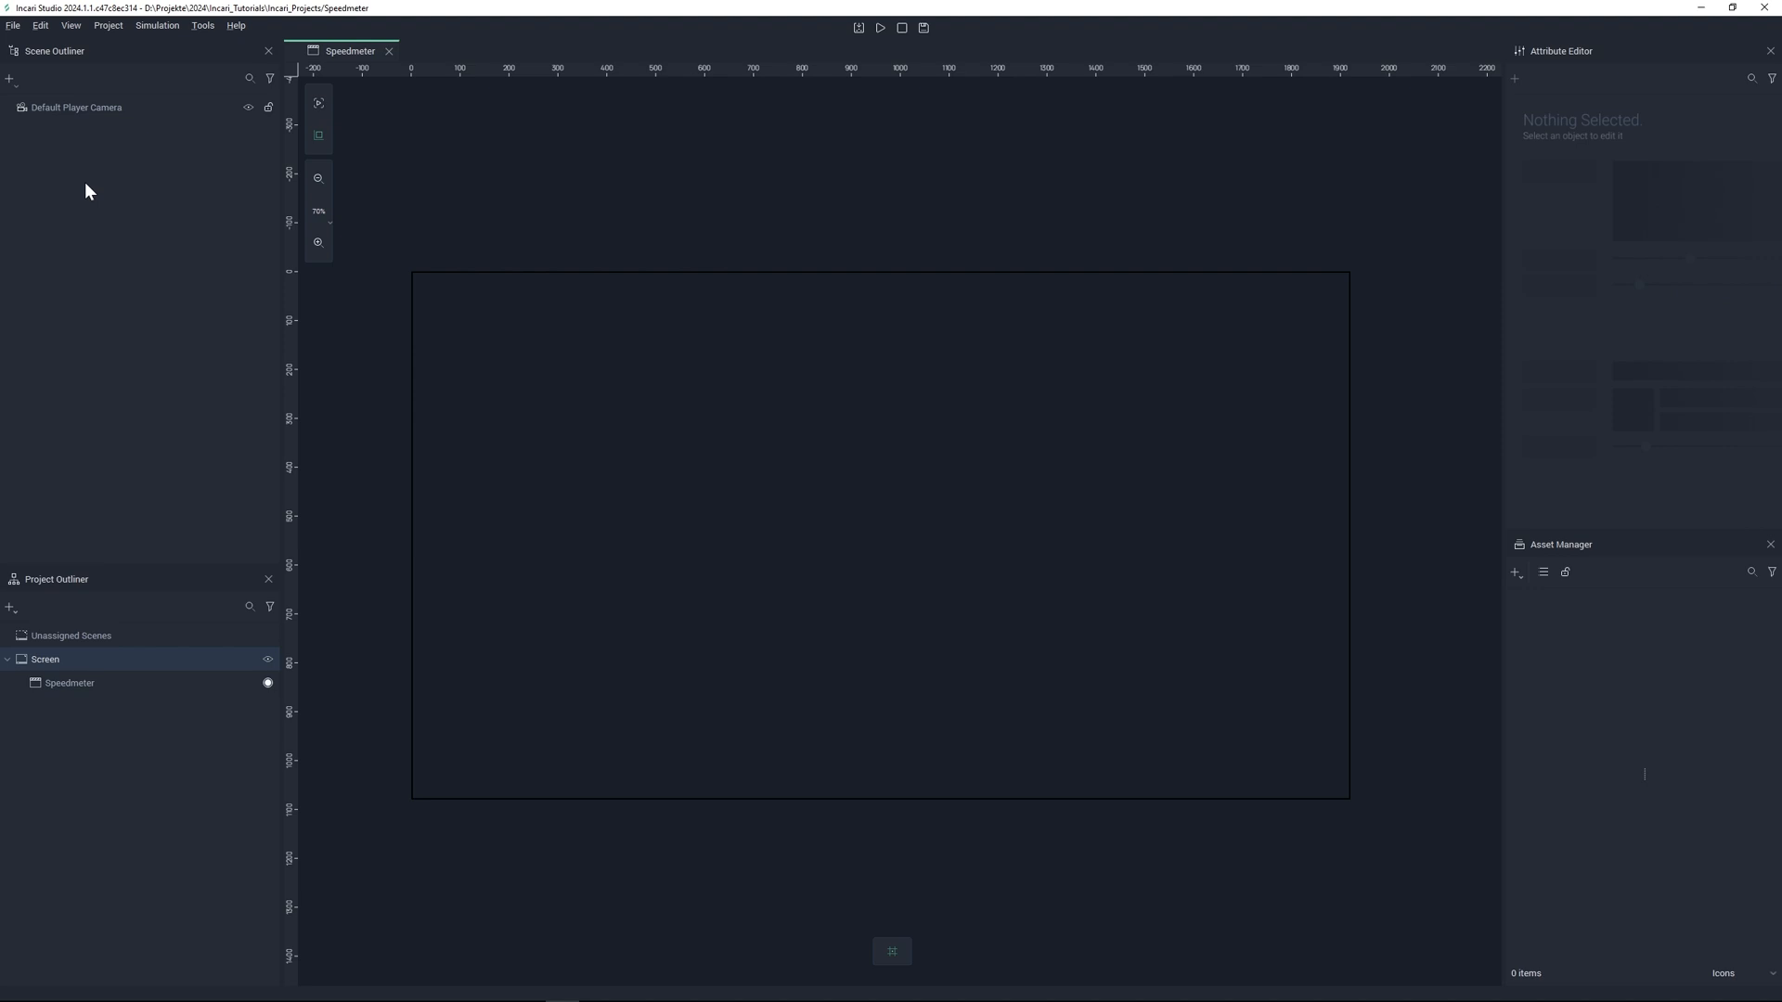
Step: Examine the scene object types, the attributes of Screen and the Speedmeter scene, and the scene and screen types available for the project
{"action": "left_click", "coordinate": [10, 79]}
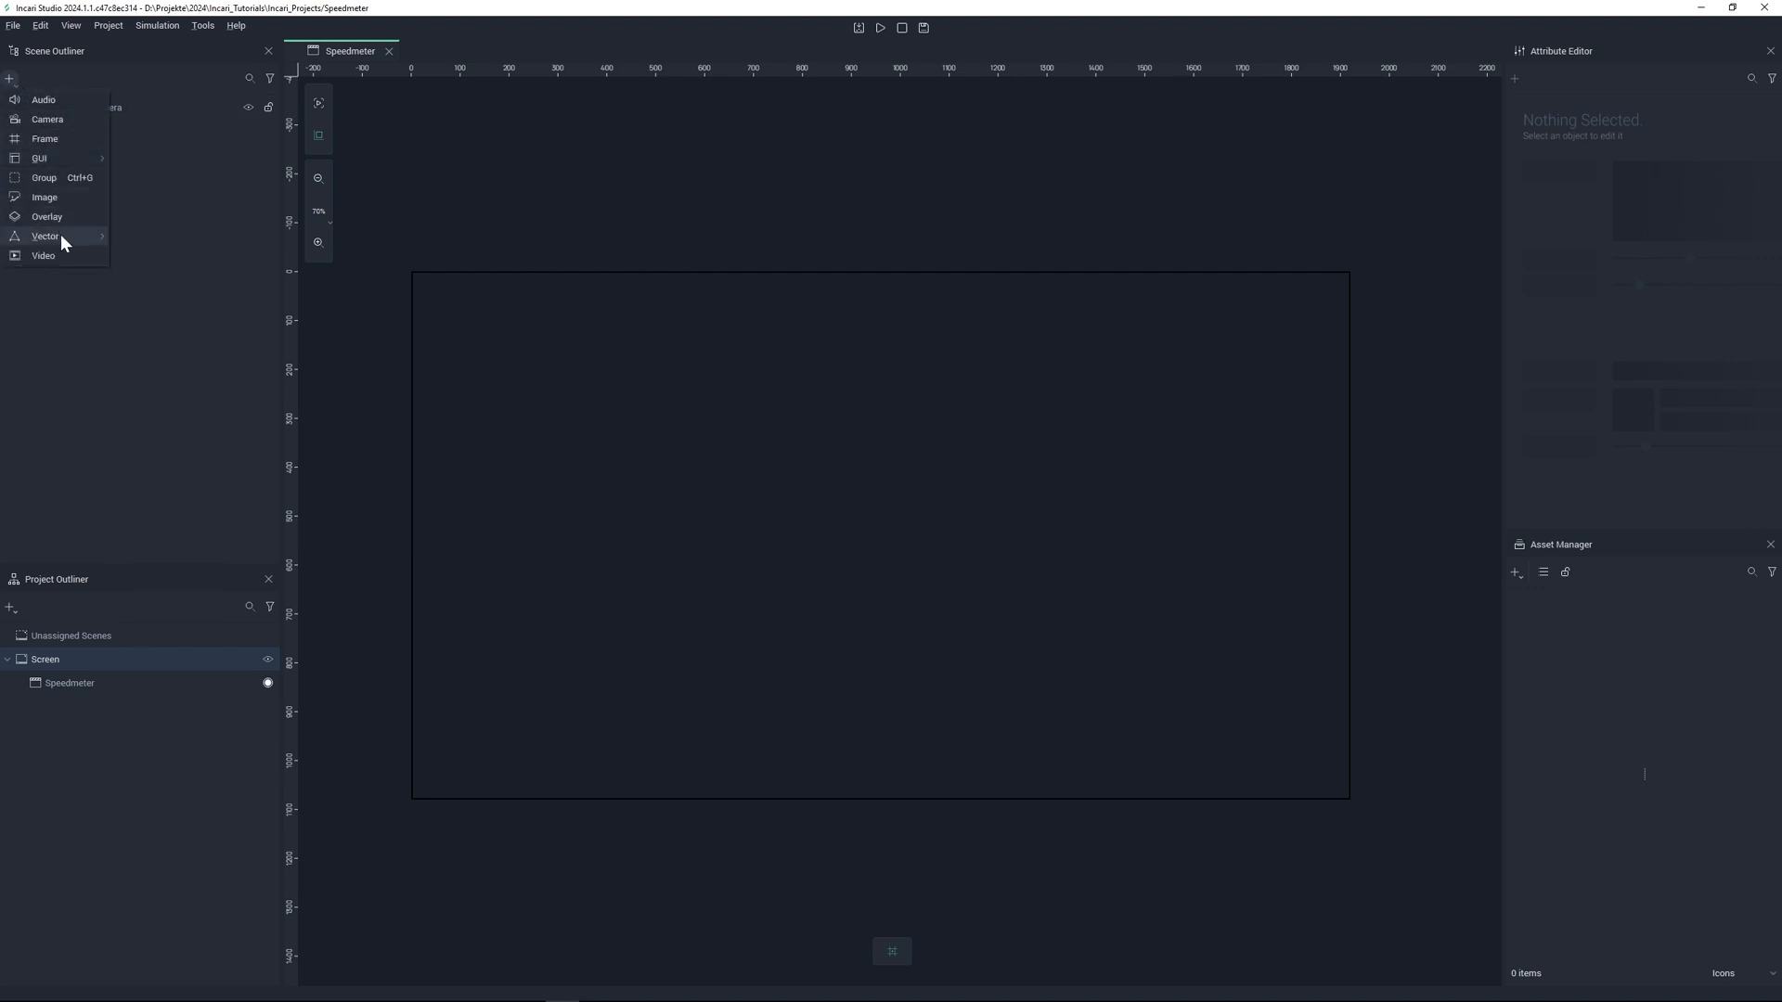
{"action": "left_click", "coordinate": [14, 77]}
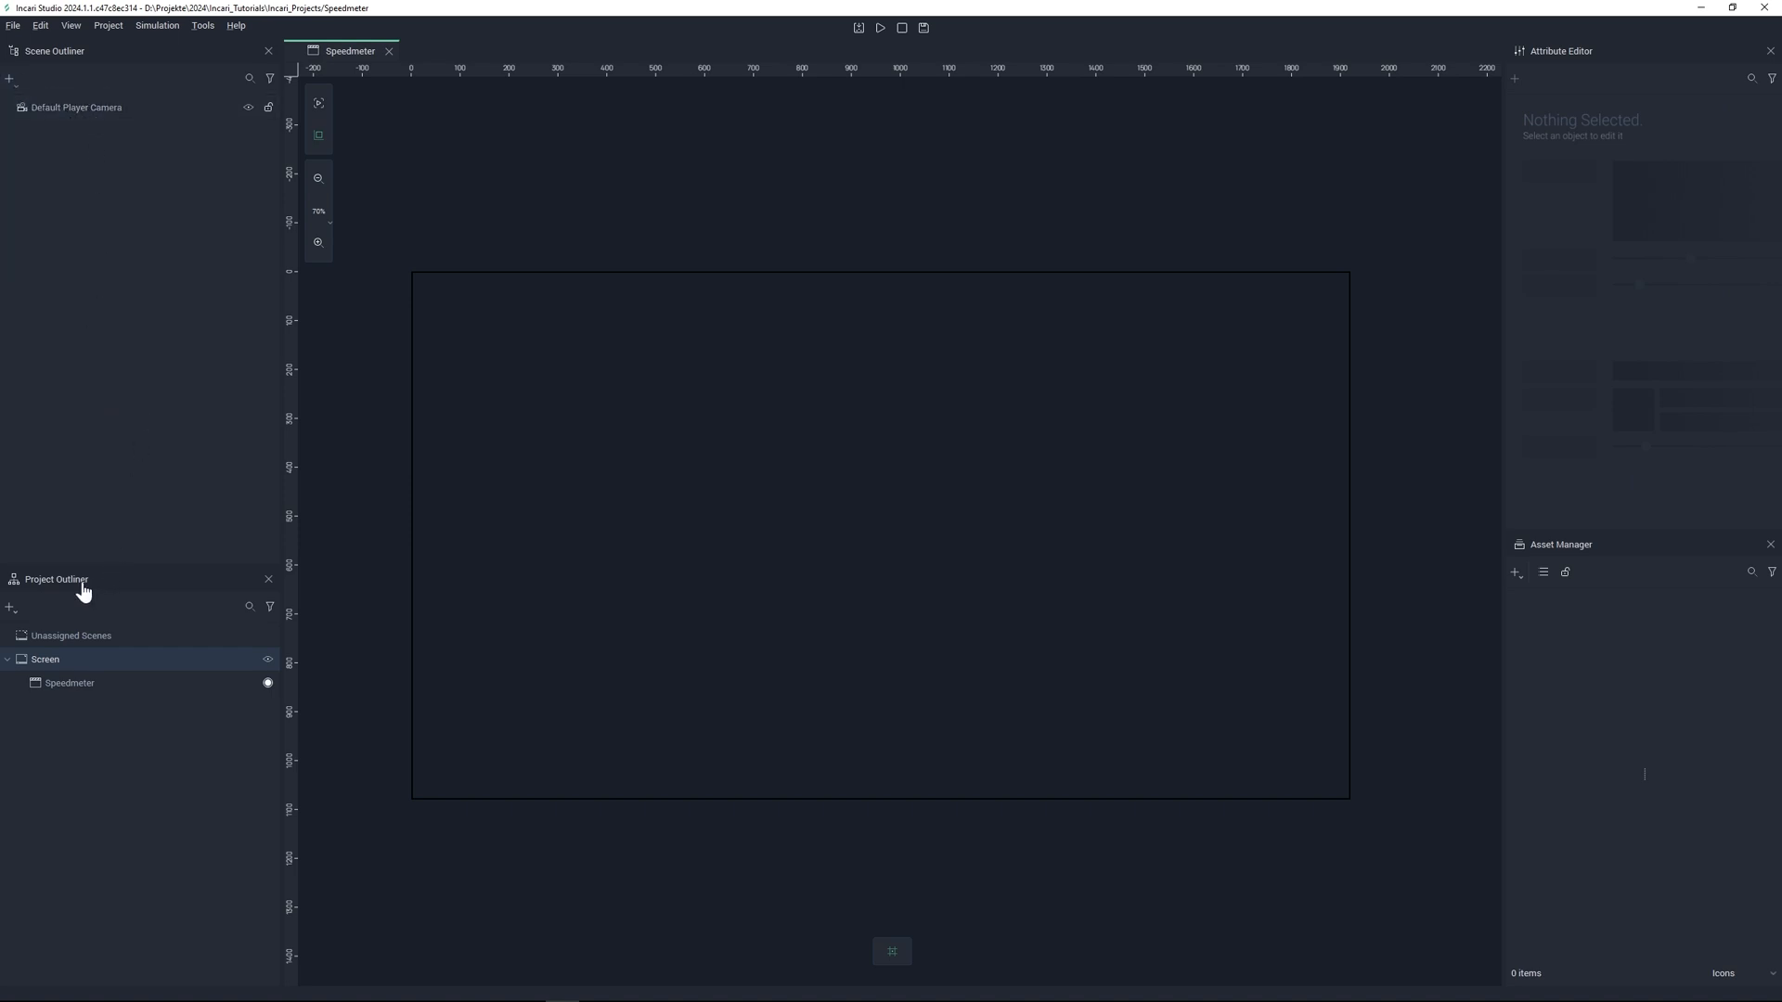
{"action": "left_click", "coordinate": [103, 660]}
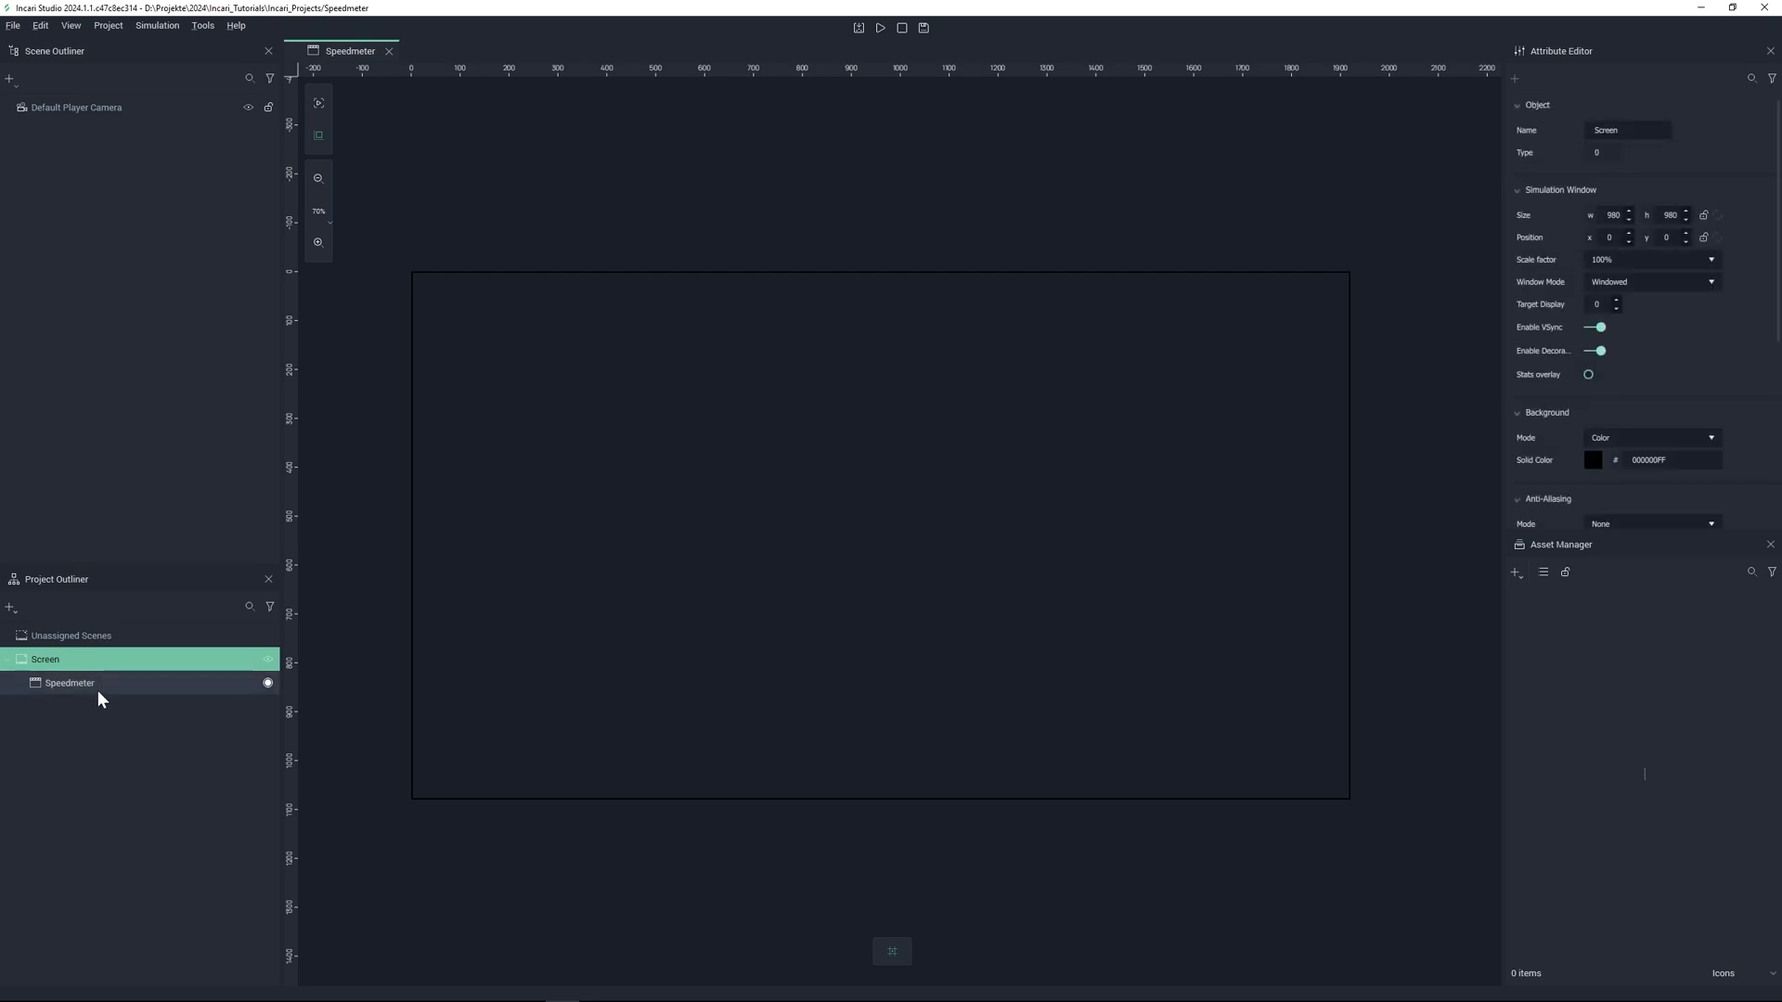
{"action": "left_click", "coordinate": [96, 687]}
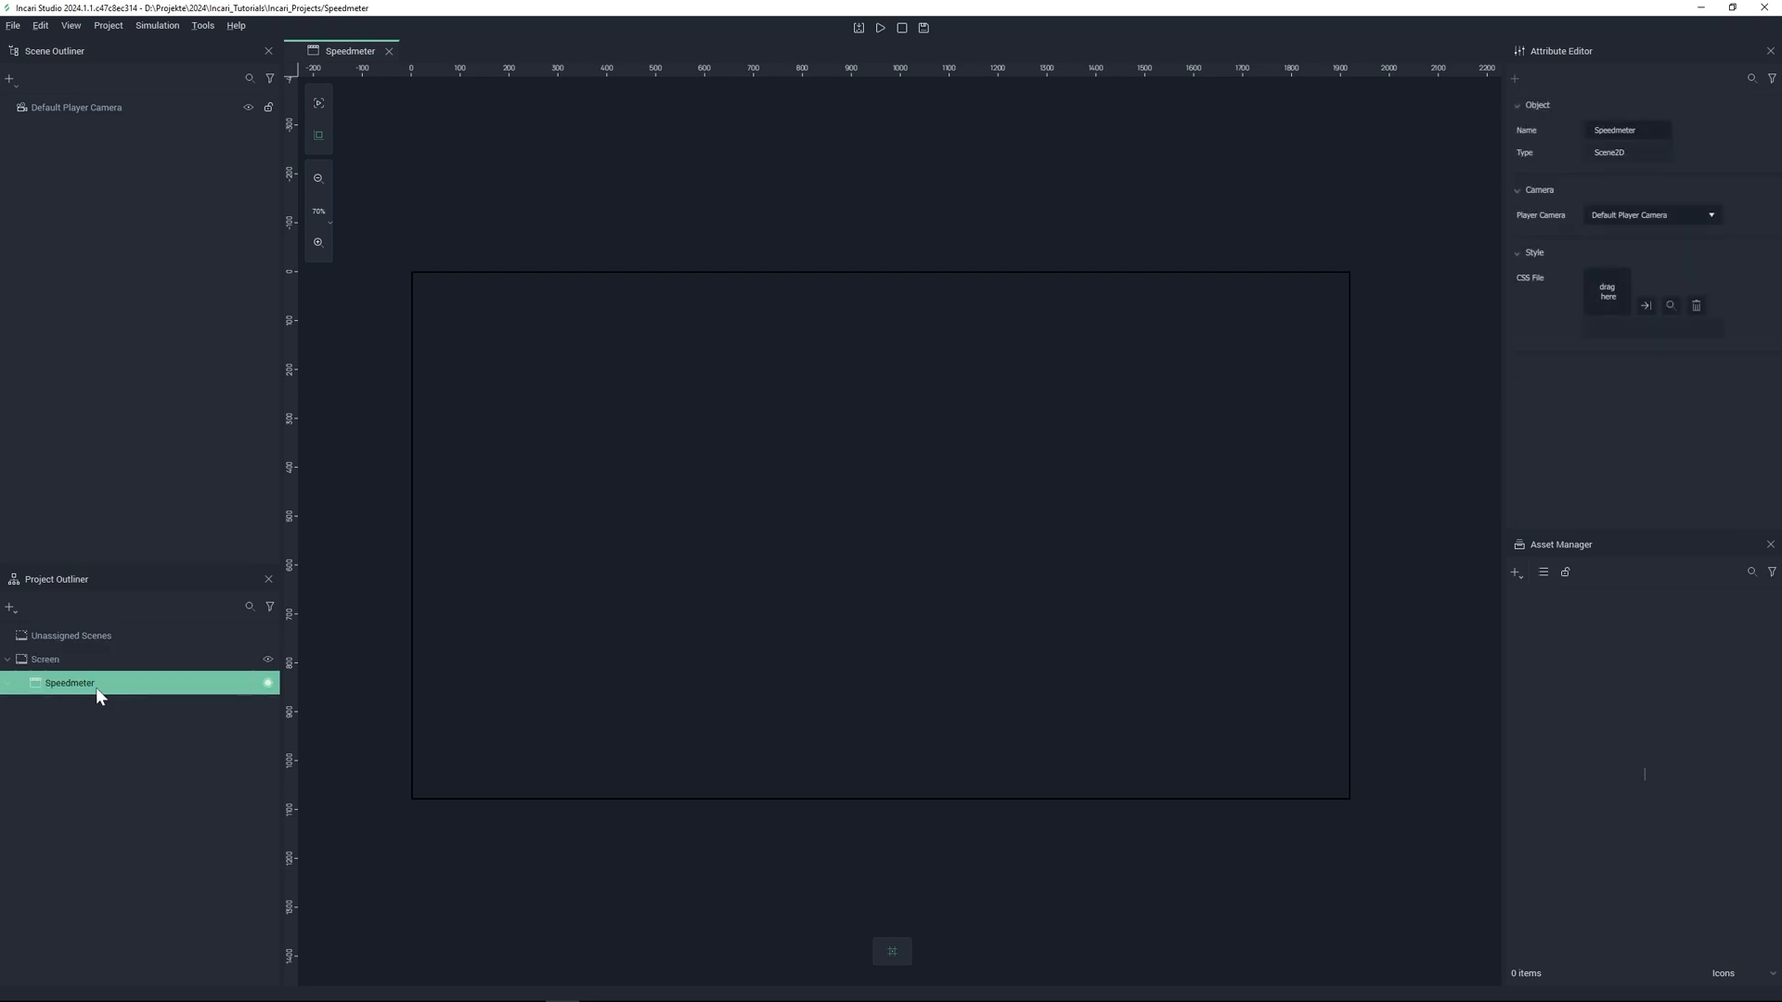
{"action": "left_click", "coordinate": [12, 608]}
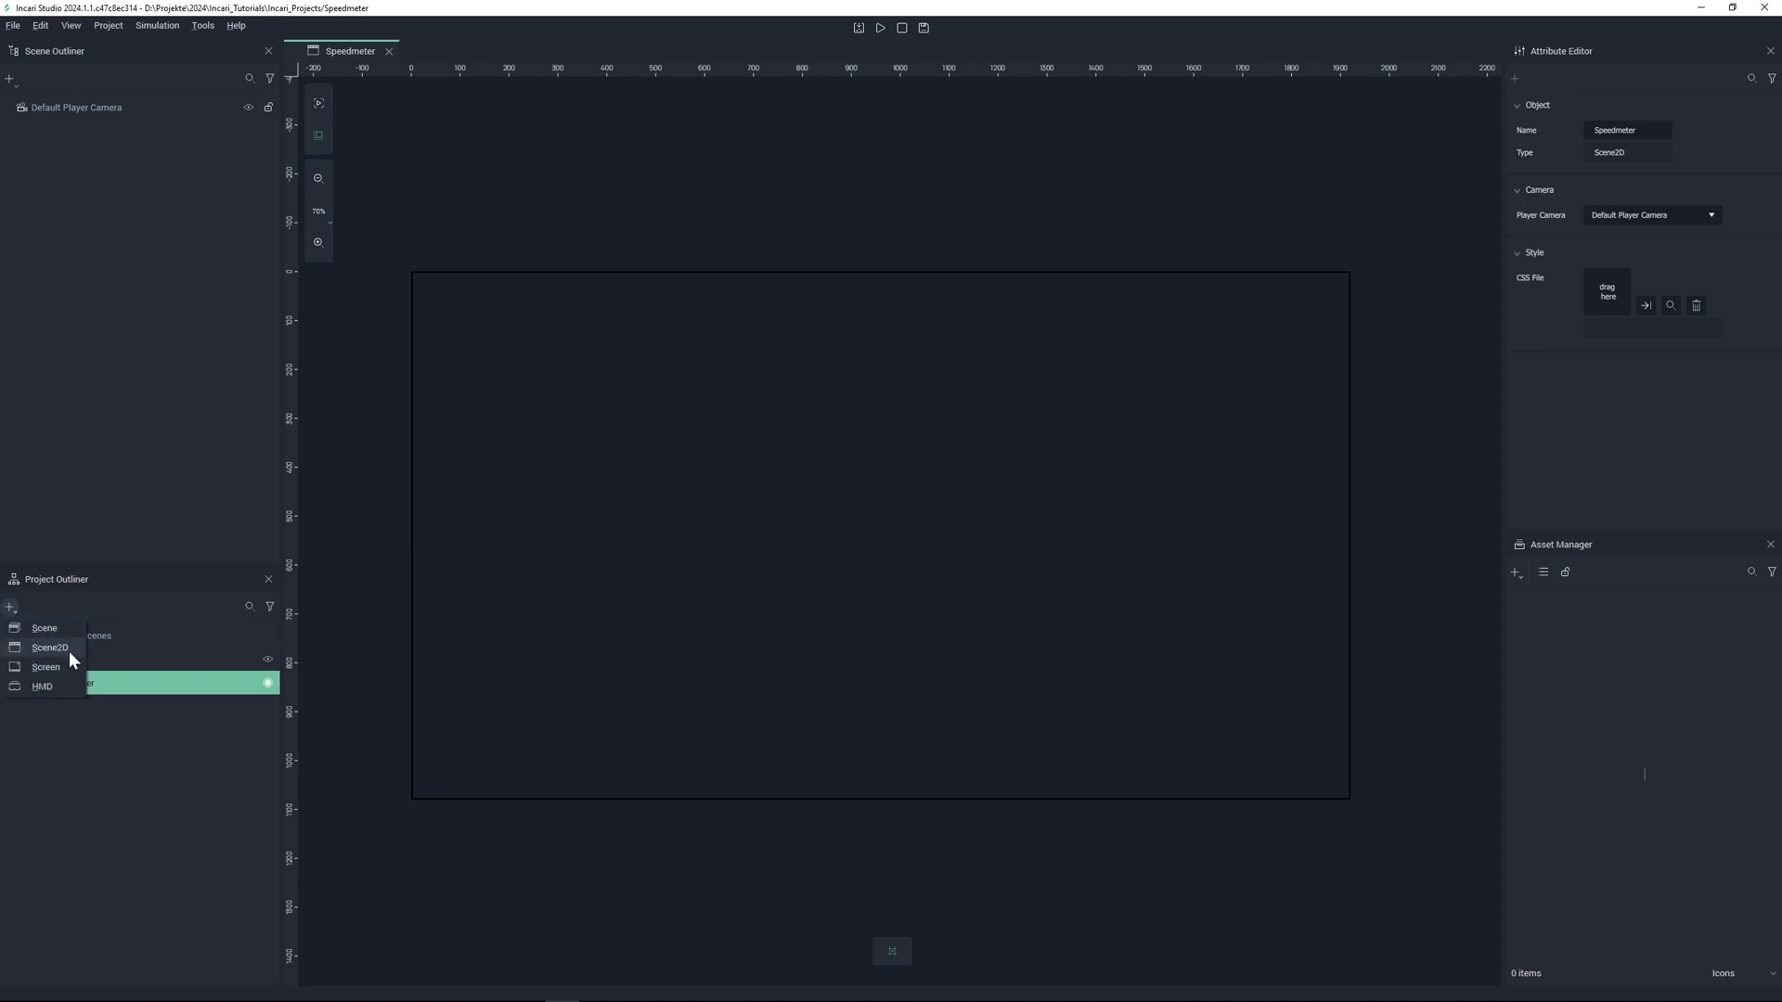
{"action": "left_click", "coordinate": [64, 667]}
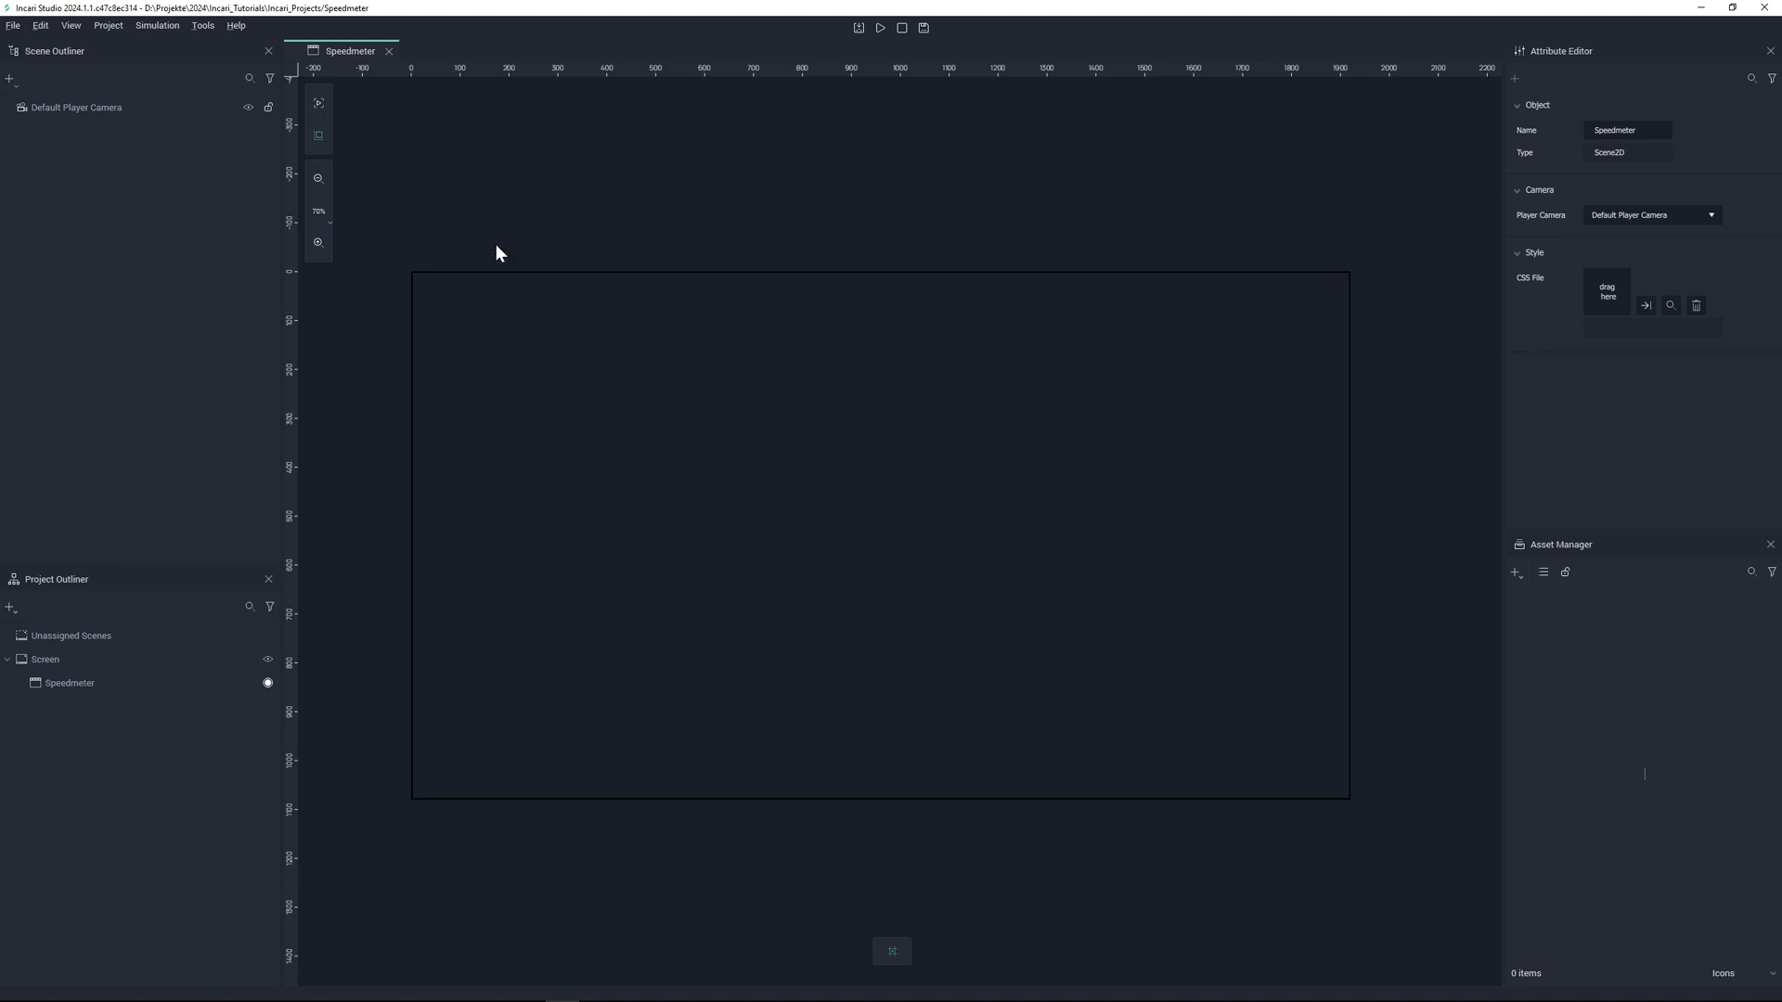
Step: Inspect all attributes of the Default Player Camera
{"action": "left_click", "coordinate": [104, 109]}
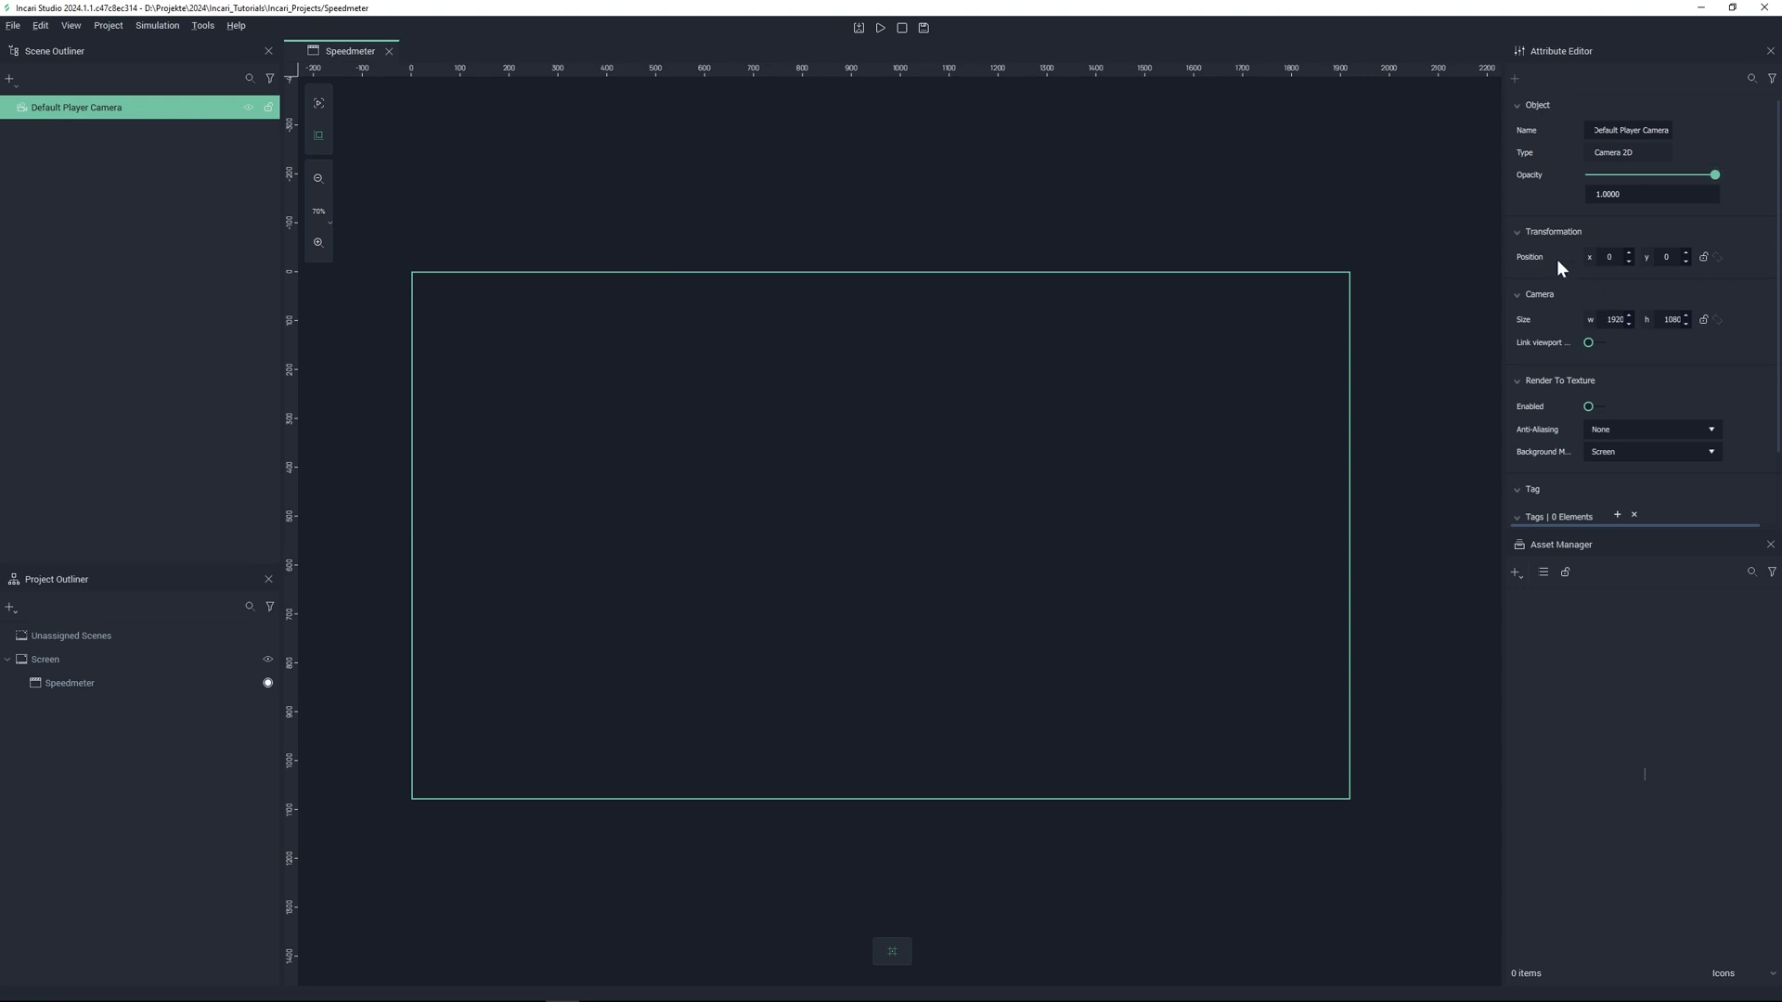
{"action": "scroll", "coordinate": [1557, 259], "scroll_direction": "down", "scroll_amount": 3}
{"action": "scroll", "coordinate": [1568, 270], "scroll_direction": "up", "scroll_amount": 3}
Step: Look through the types of assets that can be created for the project
{"action": "left_click", "coordinate": [1515, 573]}
{"action": "right_click", "coordinate": [1687, 751]}
{"action": "mouse_move", "coordinate": [1708, 810]}
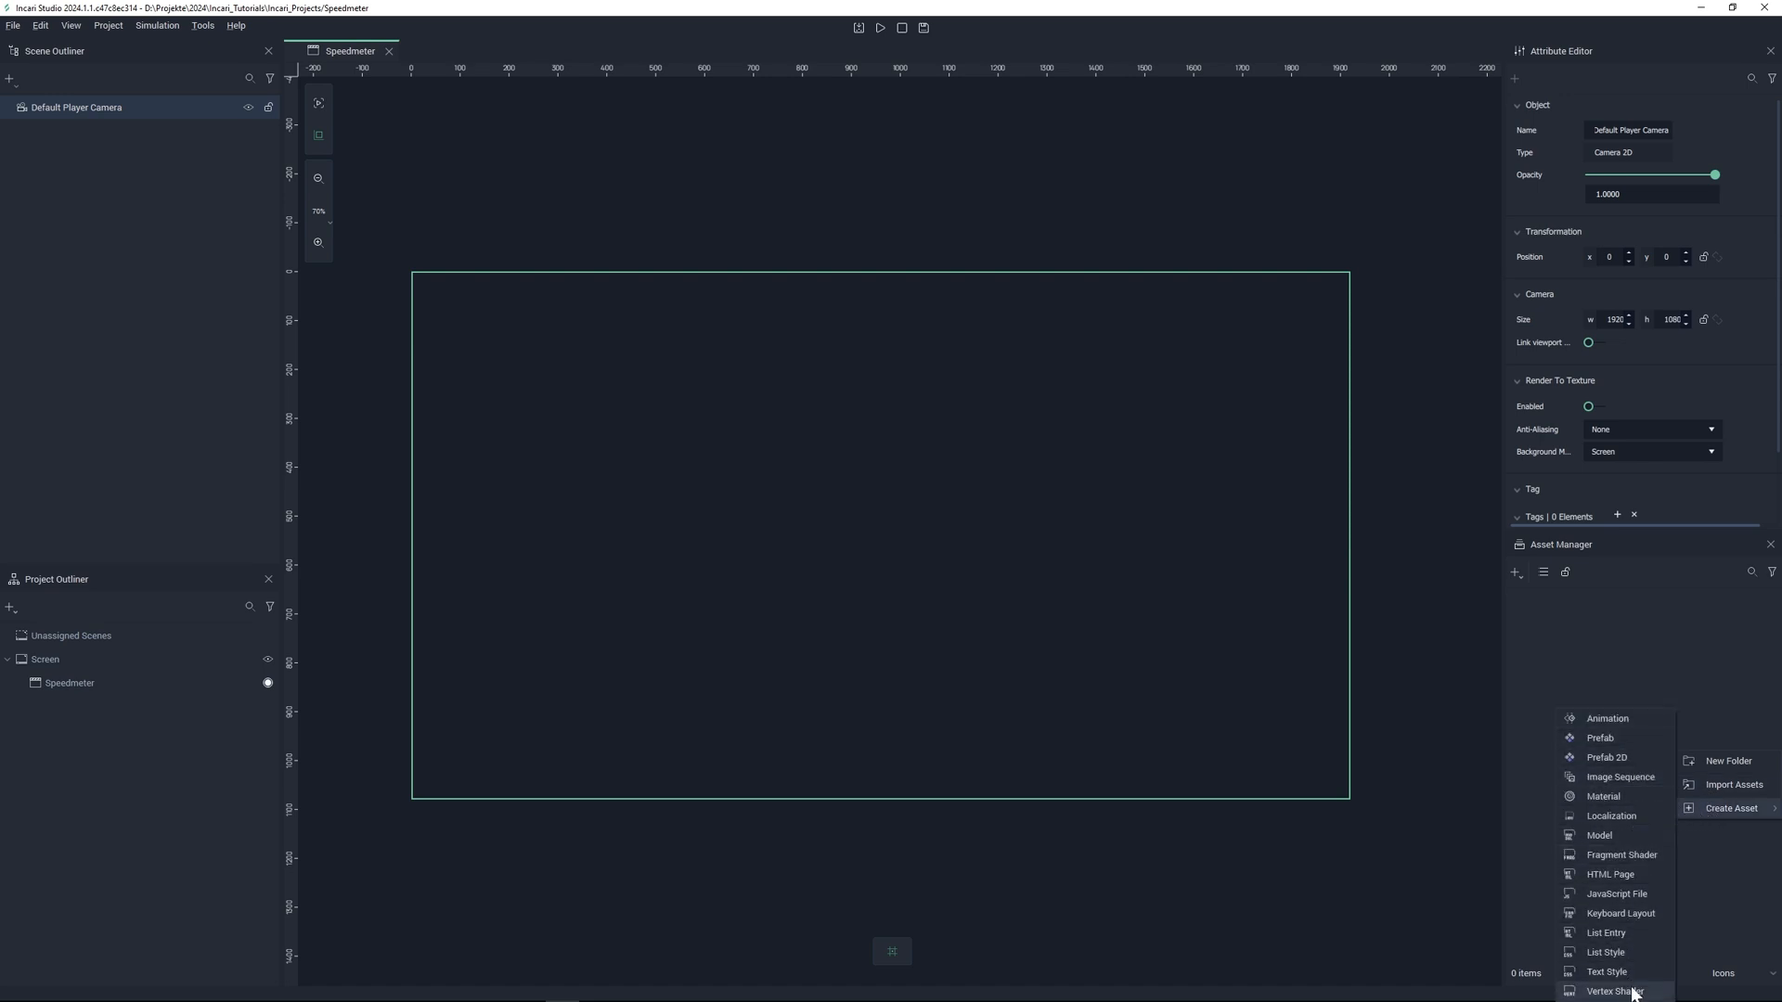
Step: Examine the empty Speedmeter scene's camera frame at different zoom levels, and compare the player view with the editor view
{"action": "left_click", "coordinate": [1707, 834]}
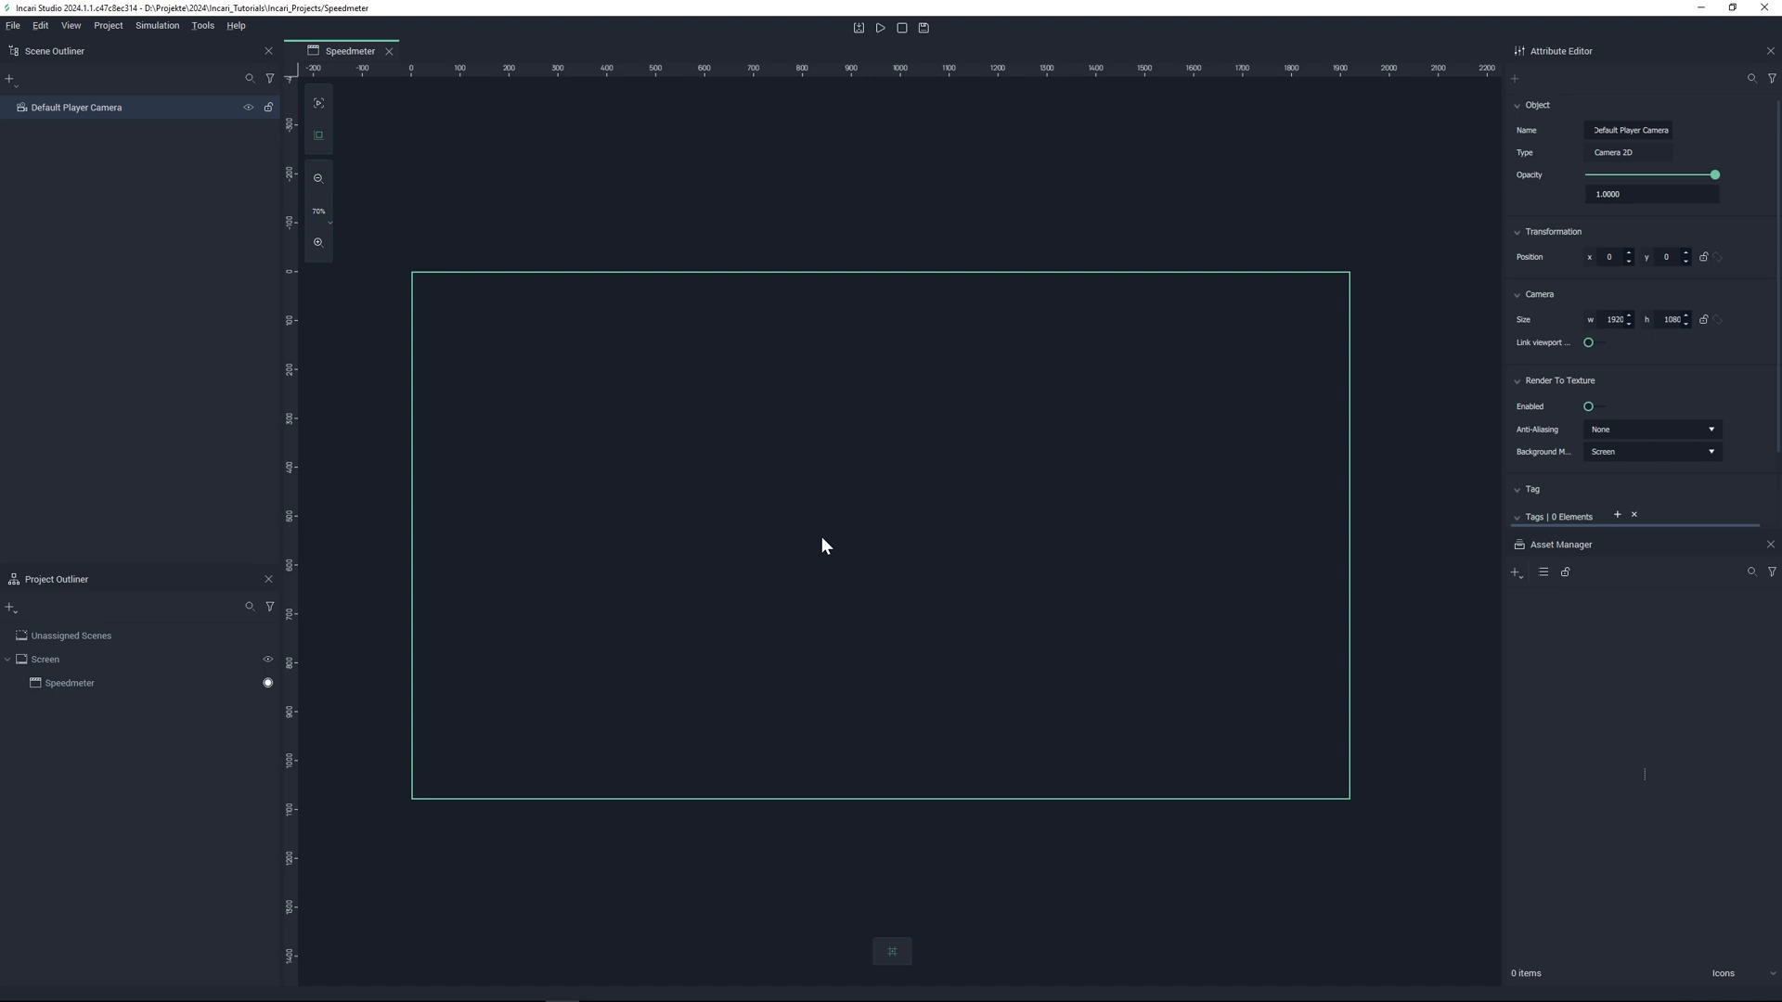
{"action": "mouse_move", "coordinate": [821, 537]}
{"action": "middle_mouse_down"}
{"action": "mouse_move", "coordinate": [879, 576]}
{"action": "mouse_move", "coordinate": [823, 557]}
{"action": "mouse_move", "coordinate": [798, 525]}
{"action": "mouse_move", "coordinate": [835, 517]}
{"action": "mouse_move", "coordinate": [819, 532]}
{"action": "mouse_move", "coordinate": [814, 509]}
{"action": "middle_mouse_up"}
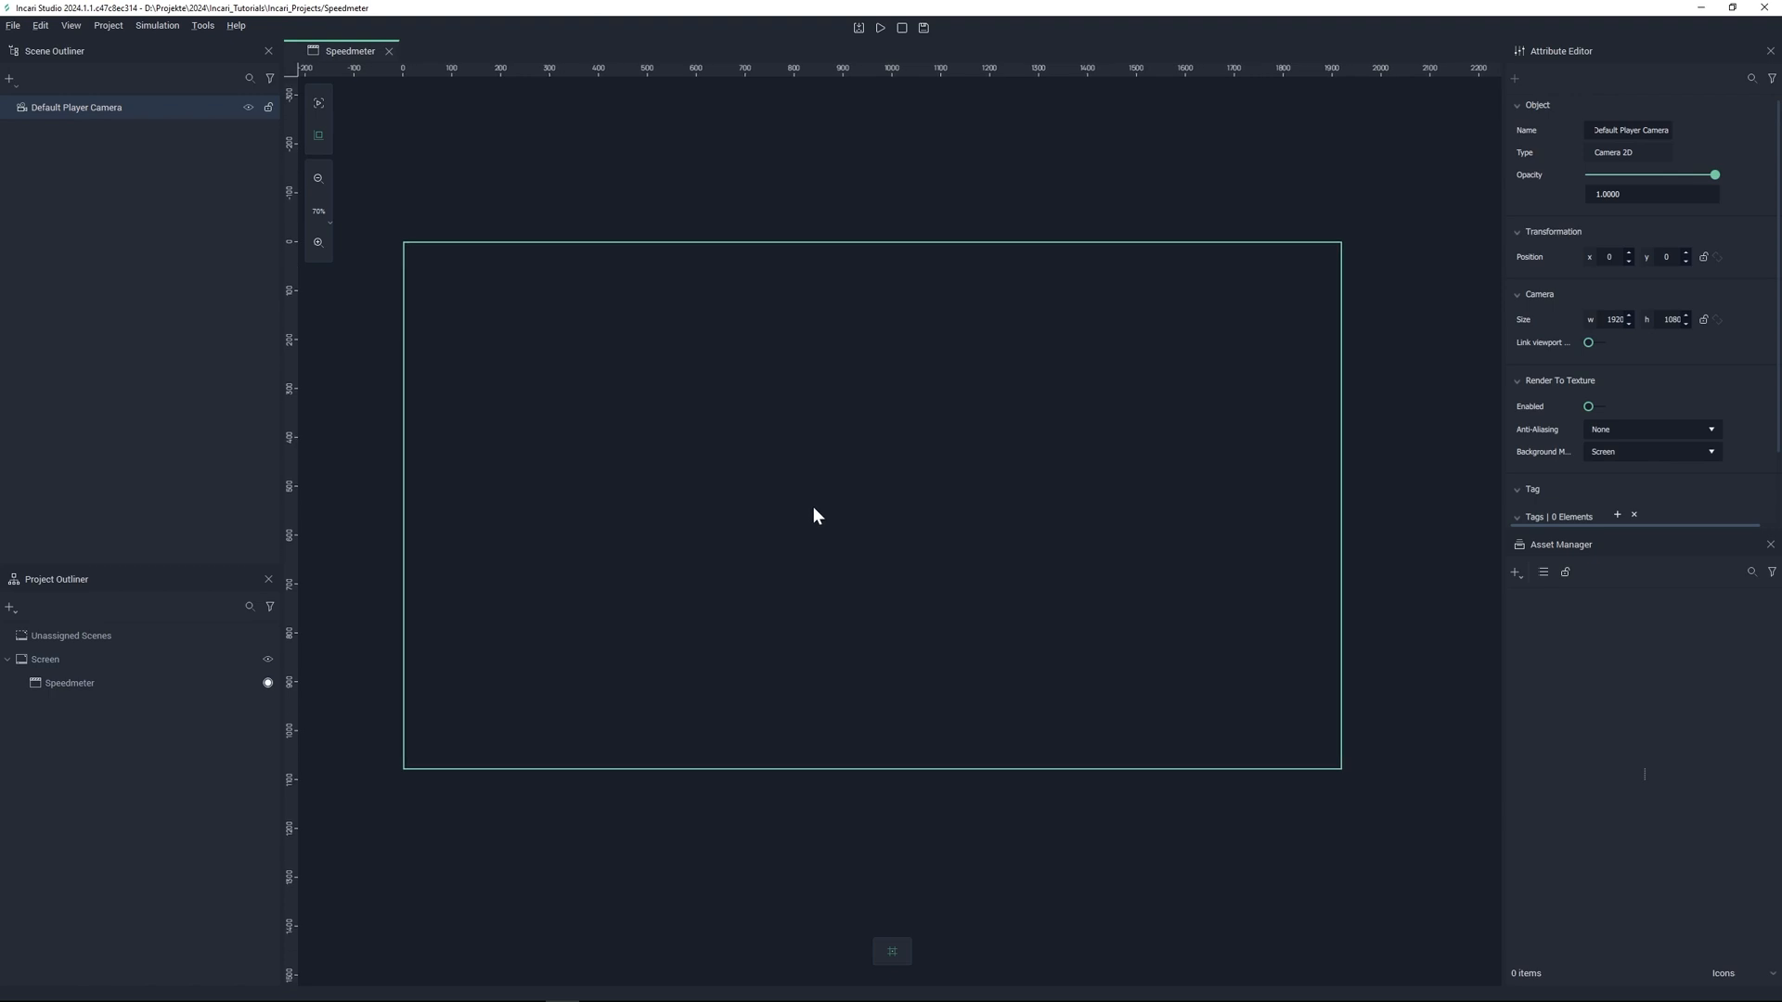
{"action": "scroll", "coordinate": [827, 534], "scroll_direction": "up", "scroll_amount": 3}
{"action": "scroll", "coordinate": [827, 534], "scroll_direction": "down", "scroll_amount": 5}
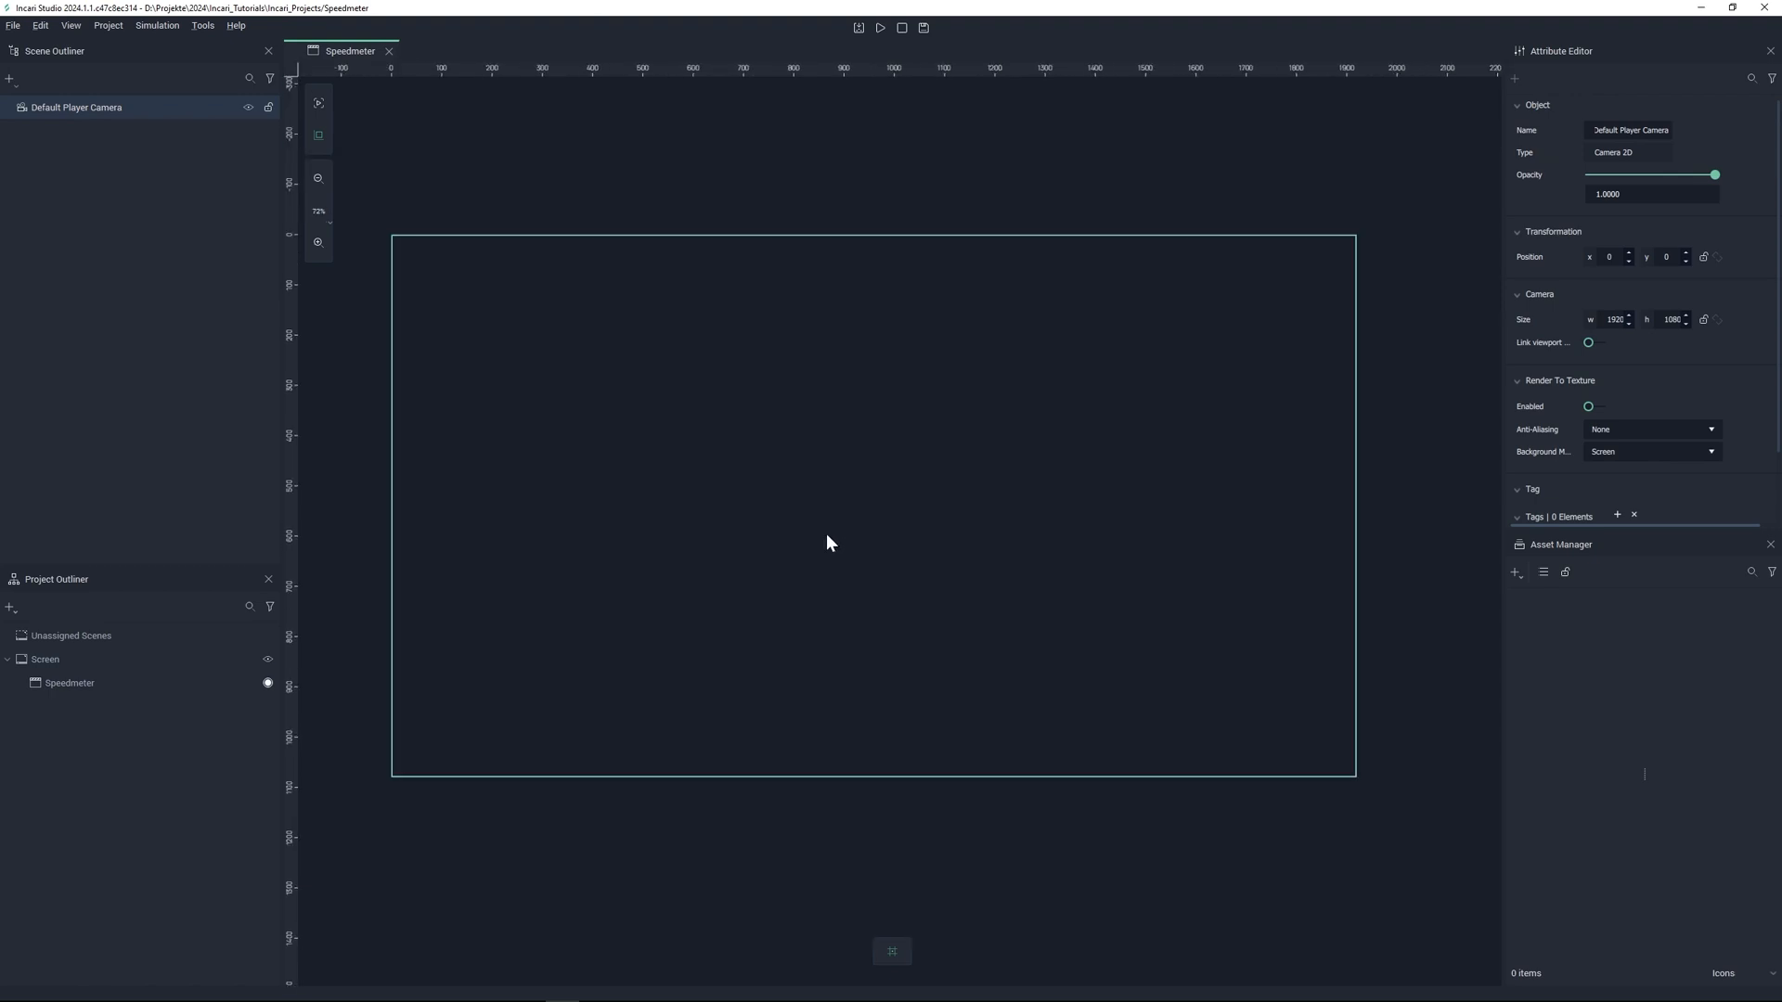
{"action": "scroll", "coordinate": [826, 535], "scroll_direction": "down", "scroll_amount": 2}
{"action": "scroll", "coordinate": [820, 540], "scroll_direction": "up", "scroll_amount": 4}
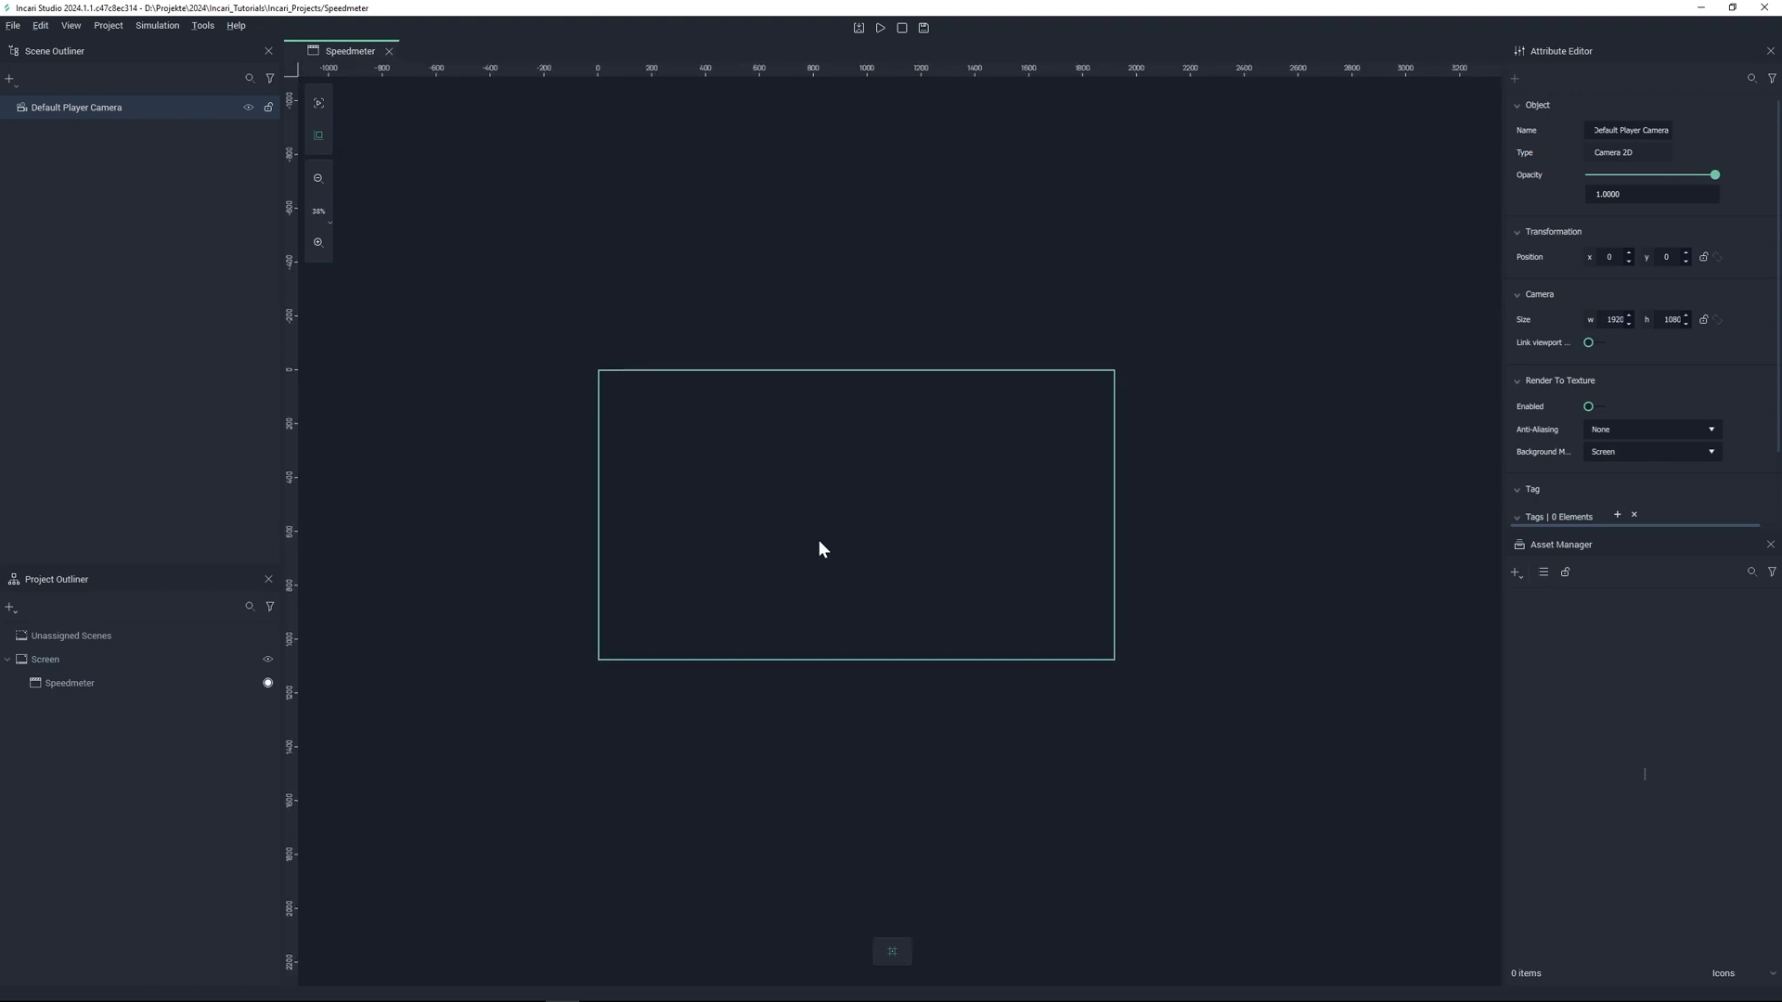
{"action": "scroll", "coordinate": [819, 542], "scroll_direction": "up", "scroll_amount": 1}
{"action": "scroll", "coordinate": [819, 542], "scroll_direction": "down", "scroll_amount": 1}
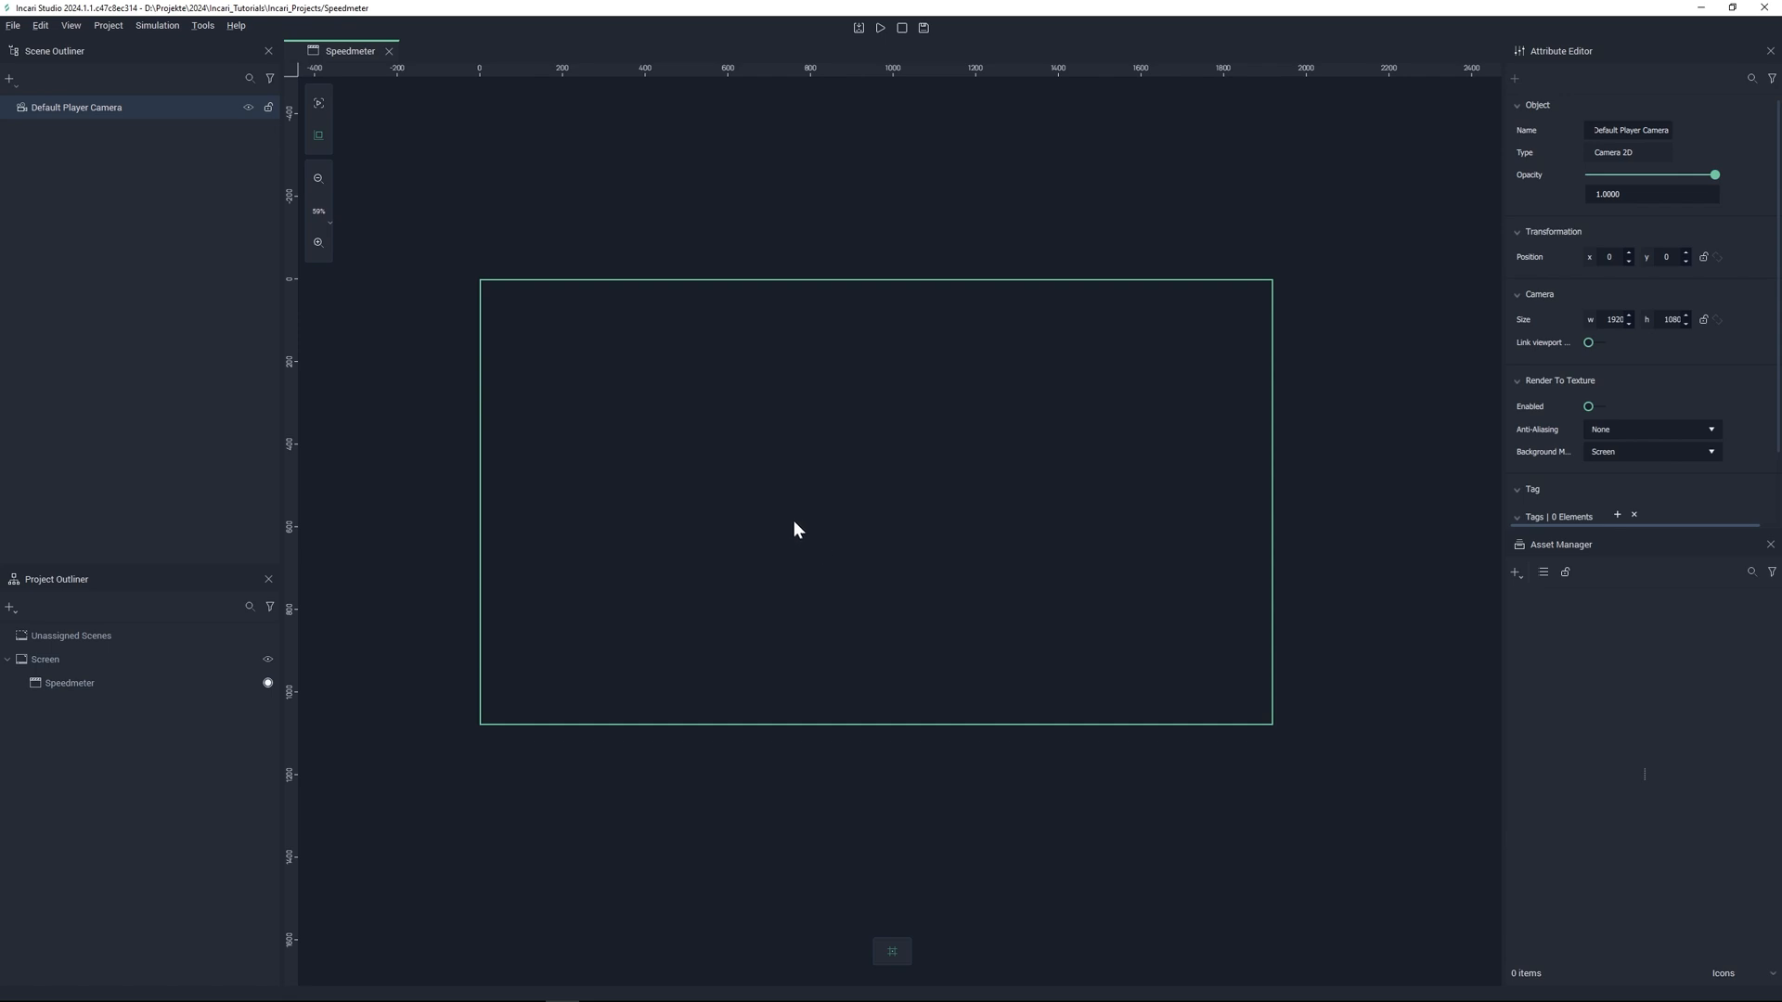
{"action": "left_click", "coordinate": [318, 107]}
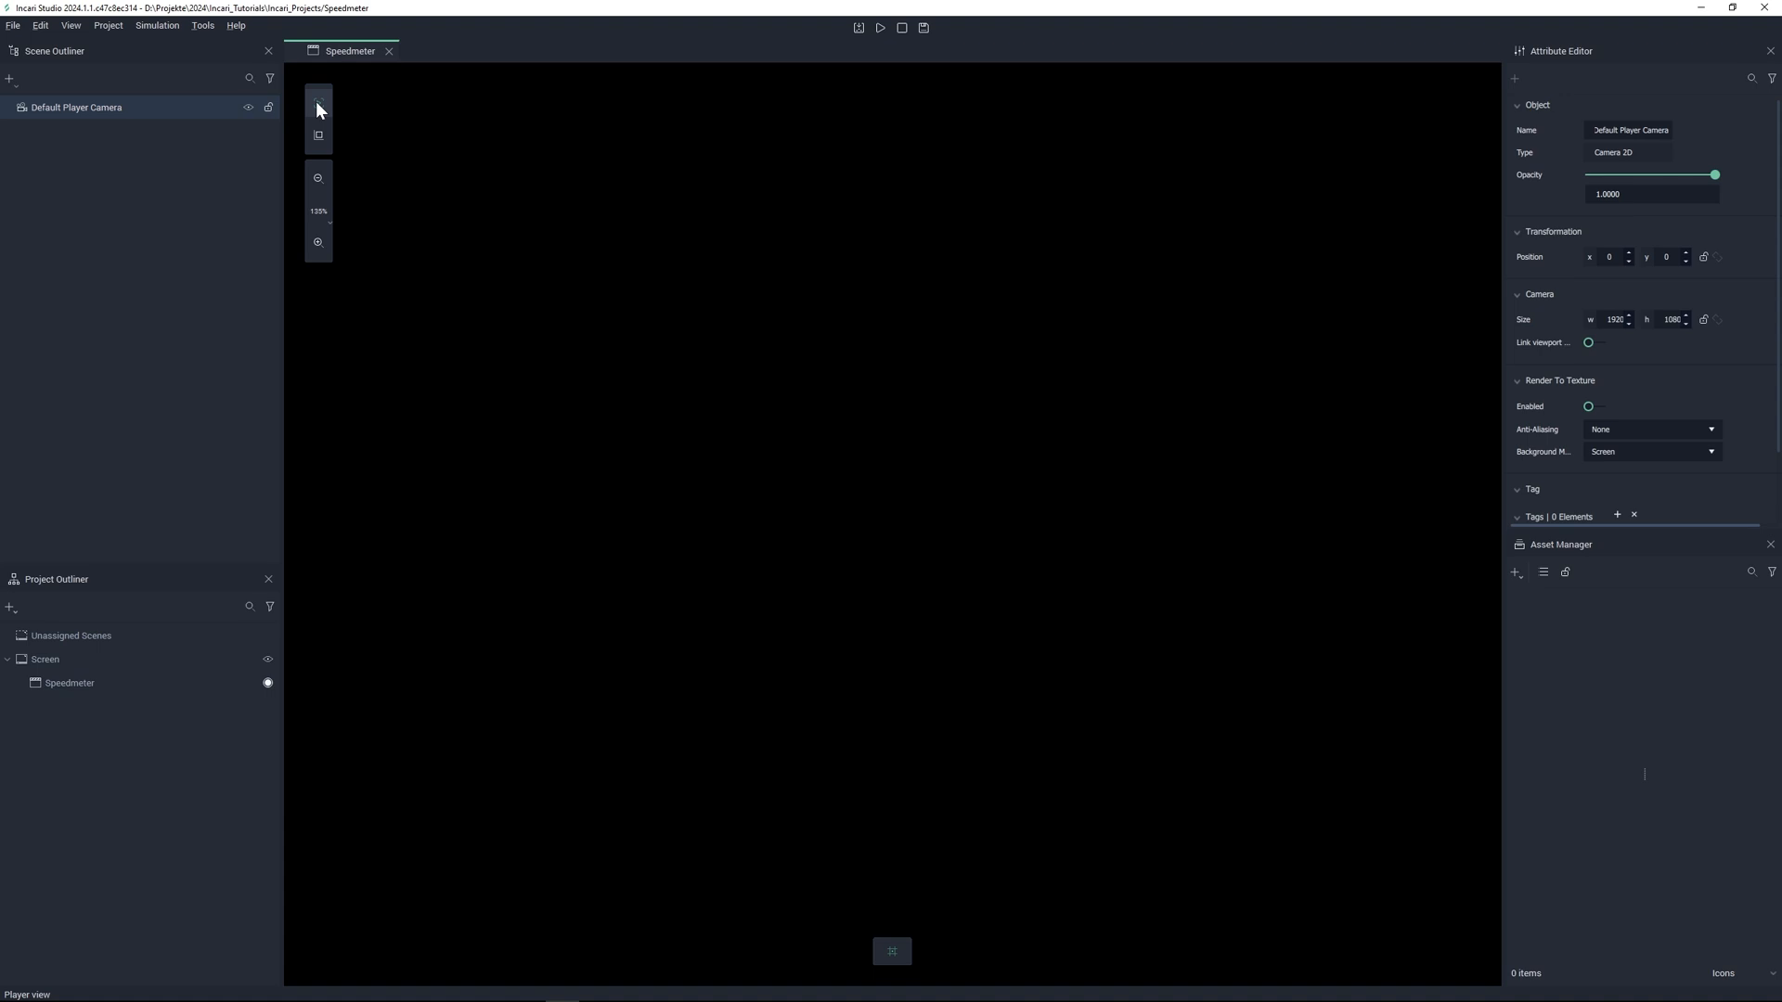
{"action": "left_click", "coordinate": [323, 139]}
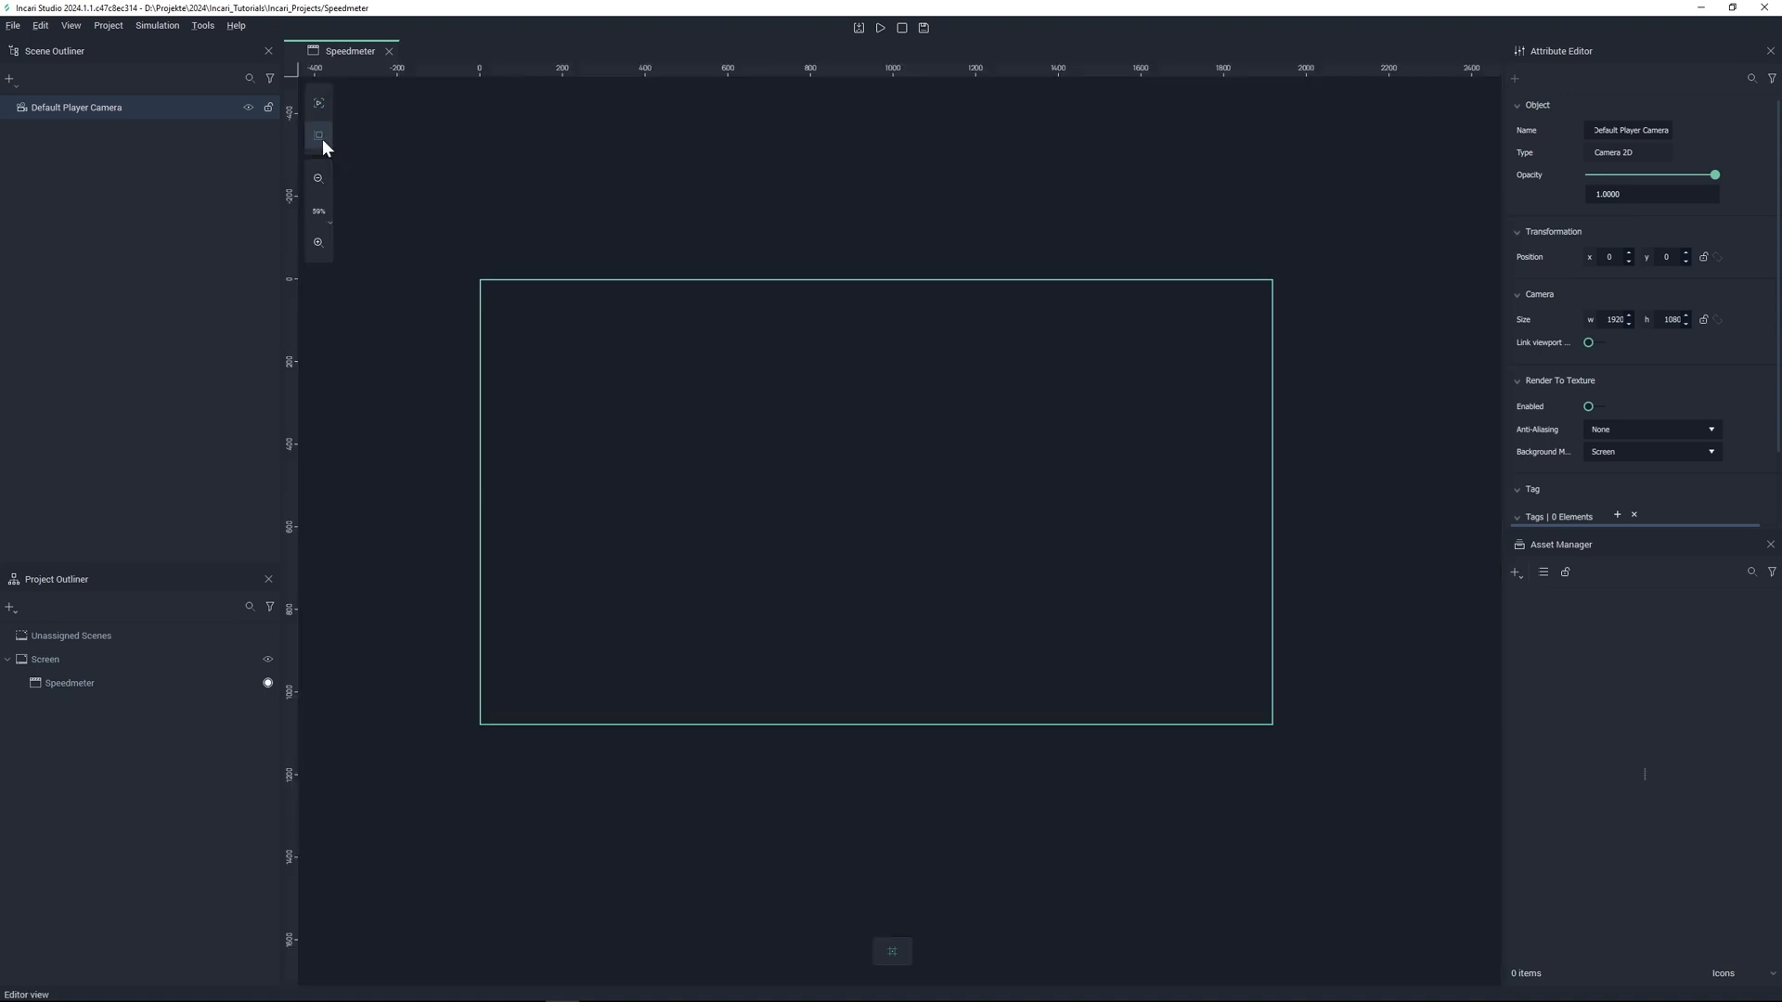
{"action": "middle_click_drag", "start_coordinate": [767, 465], "coordinate": [765, 459]}
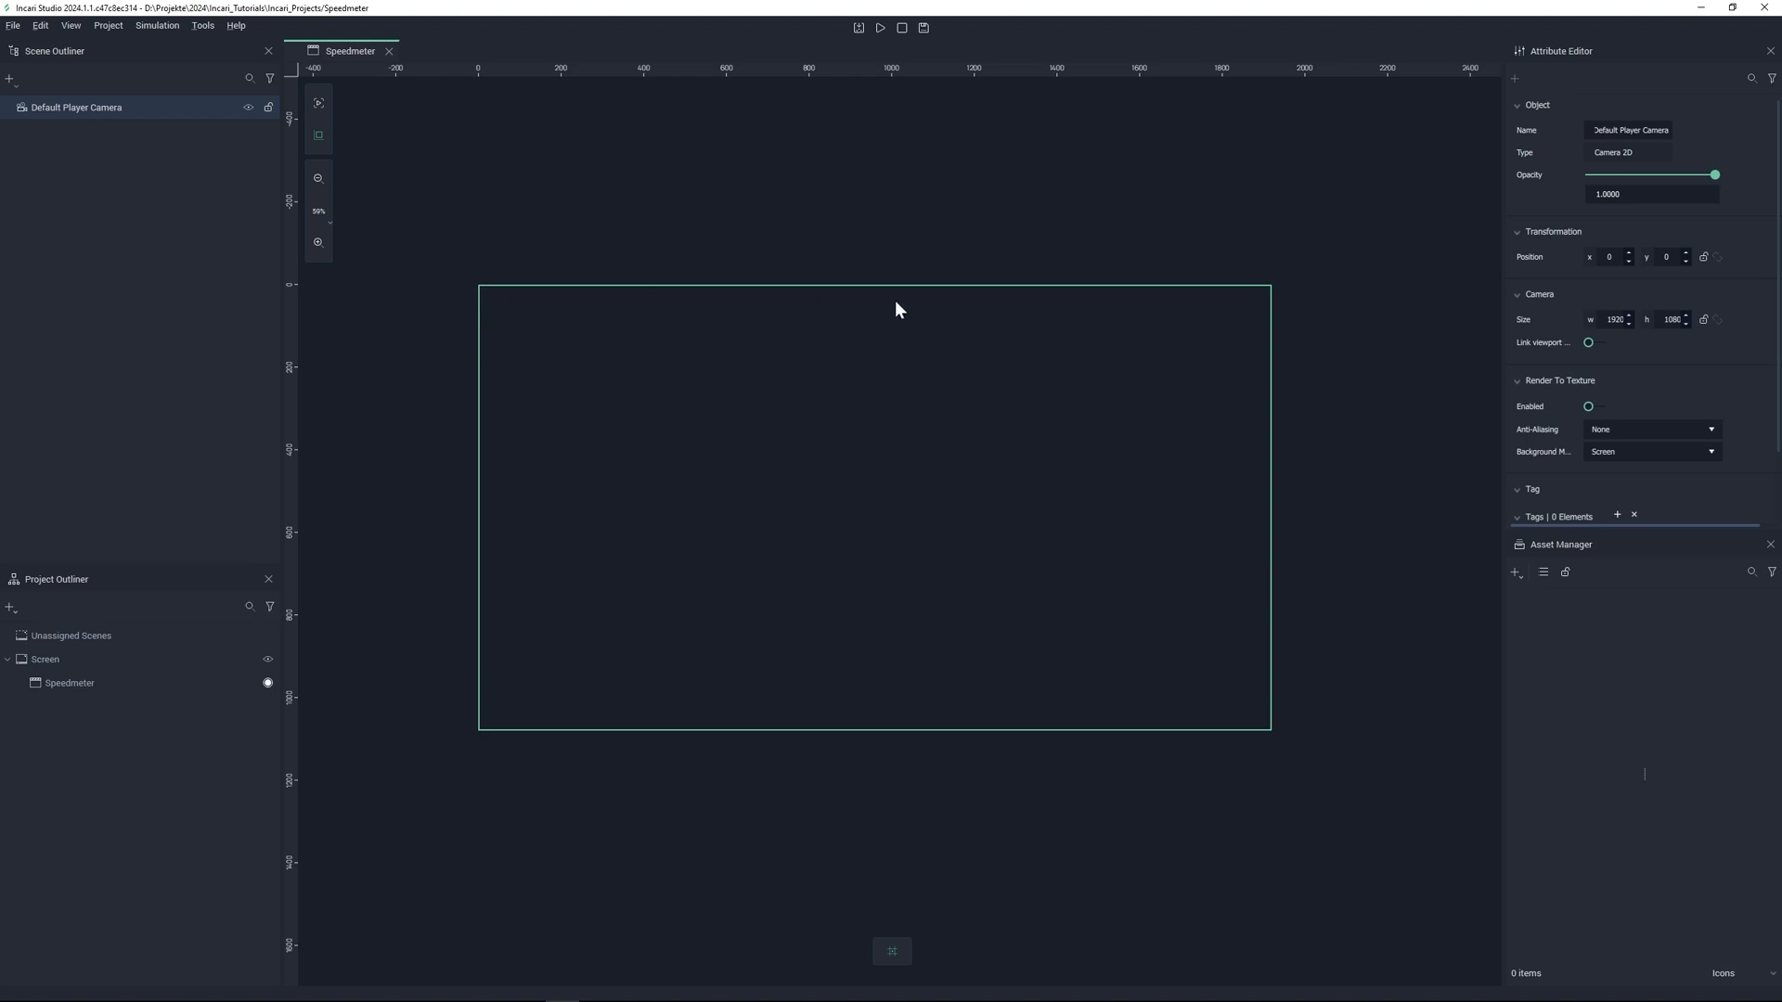
Step: Link the Default Player Camera's size to the viewport so that it matches the 980 × 980 screen
{"action": "left_click", "coordinate": [87, 660]}
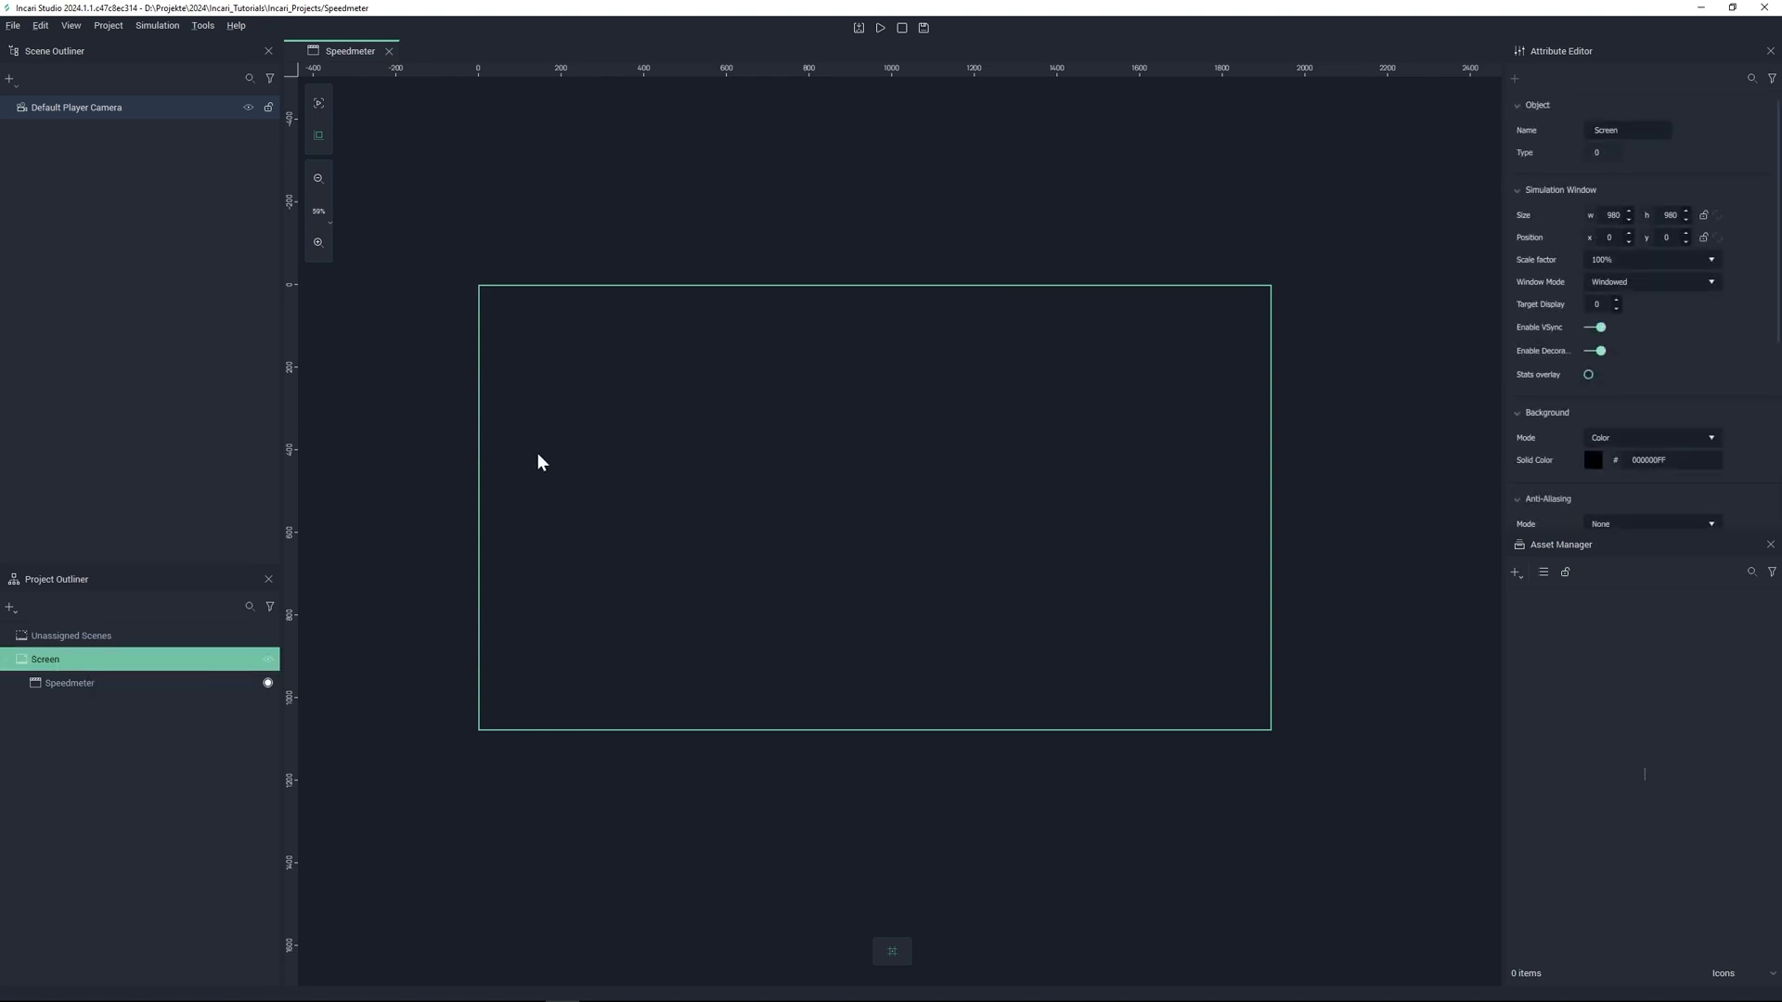
{"action": "left_click", "coordinate": [95, 110]}
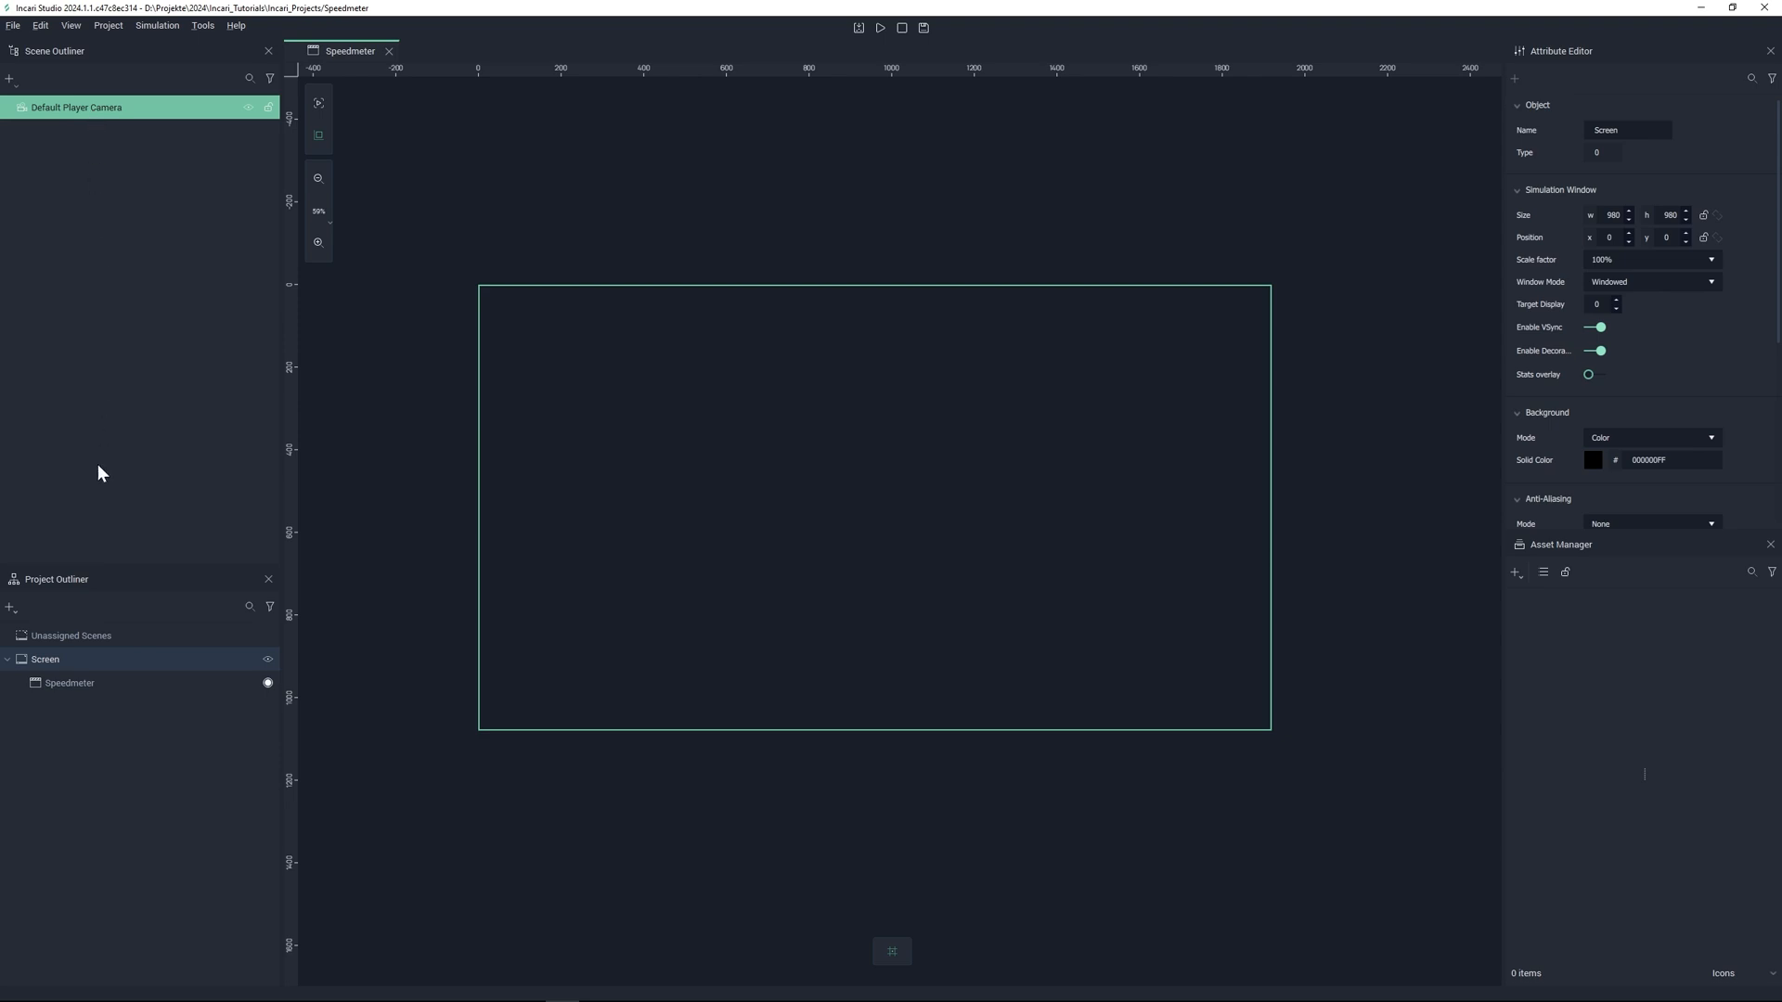
{"action": "left_click", "coordinate": [104, 112]}
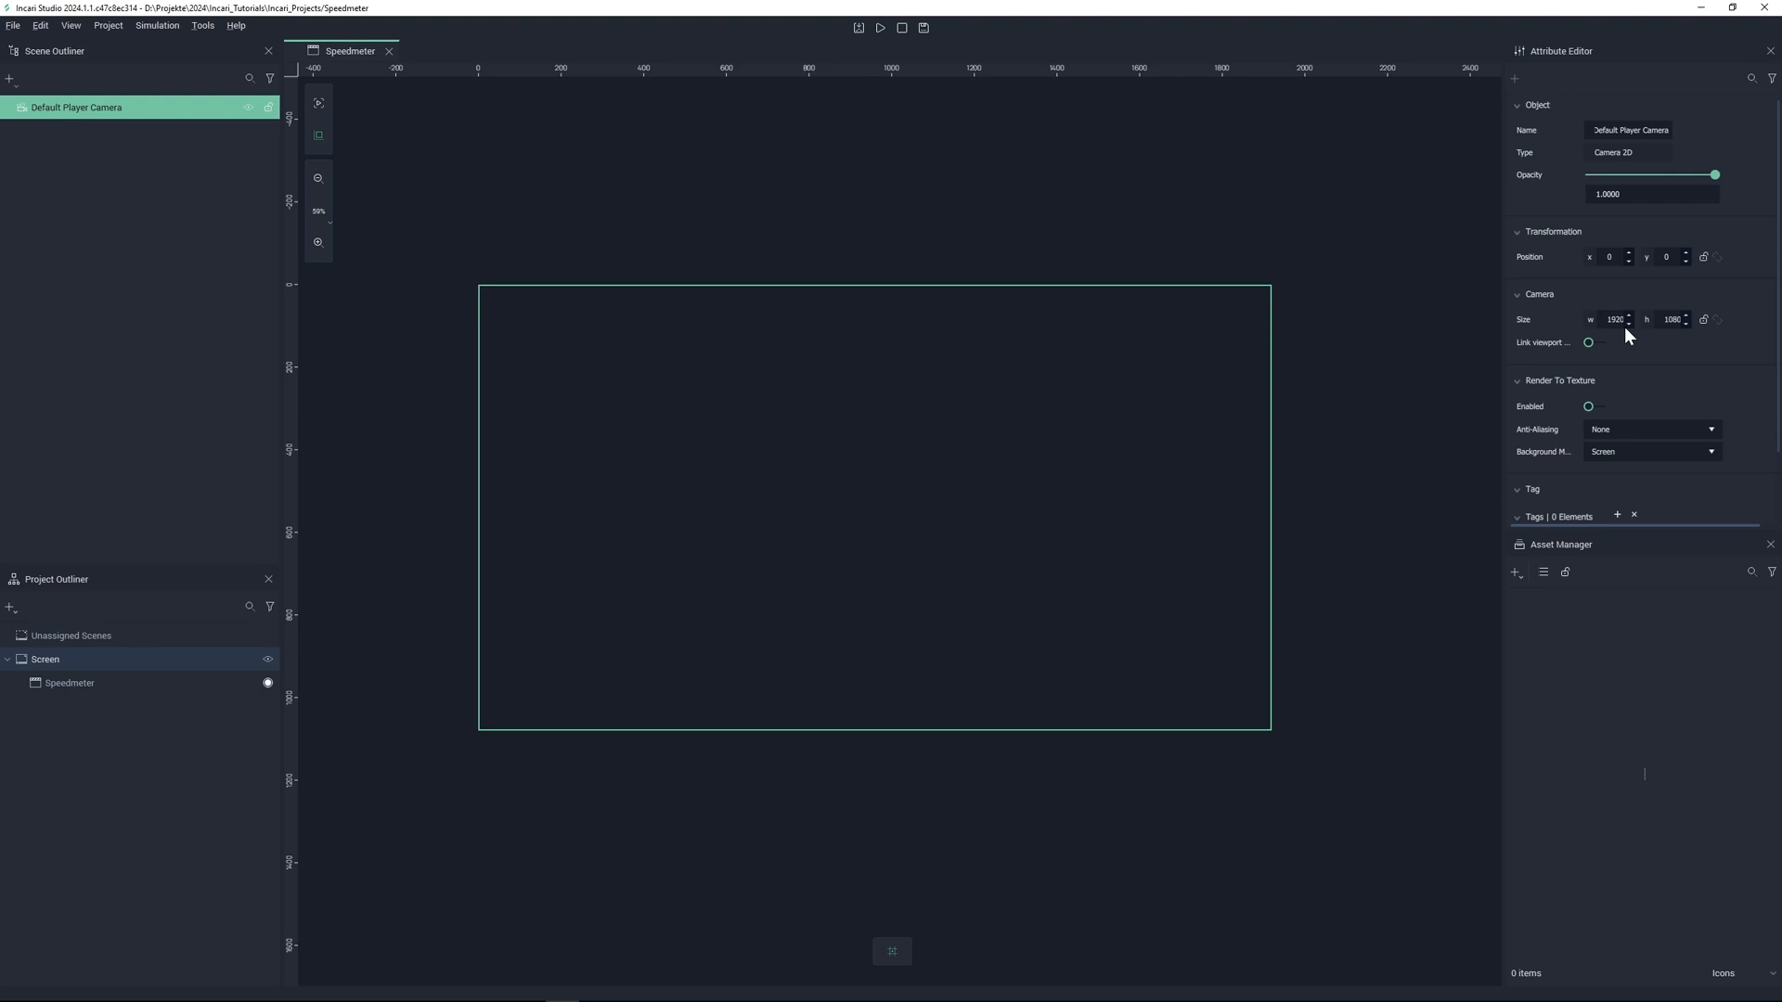
{"action": "left_click", "coordinate": [1588, 342]}
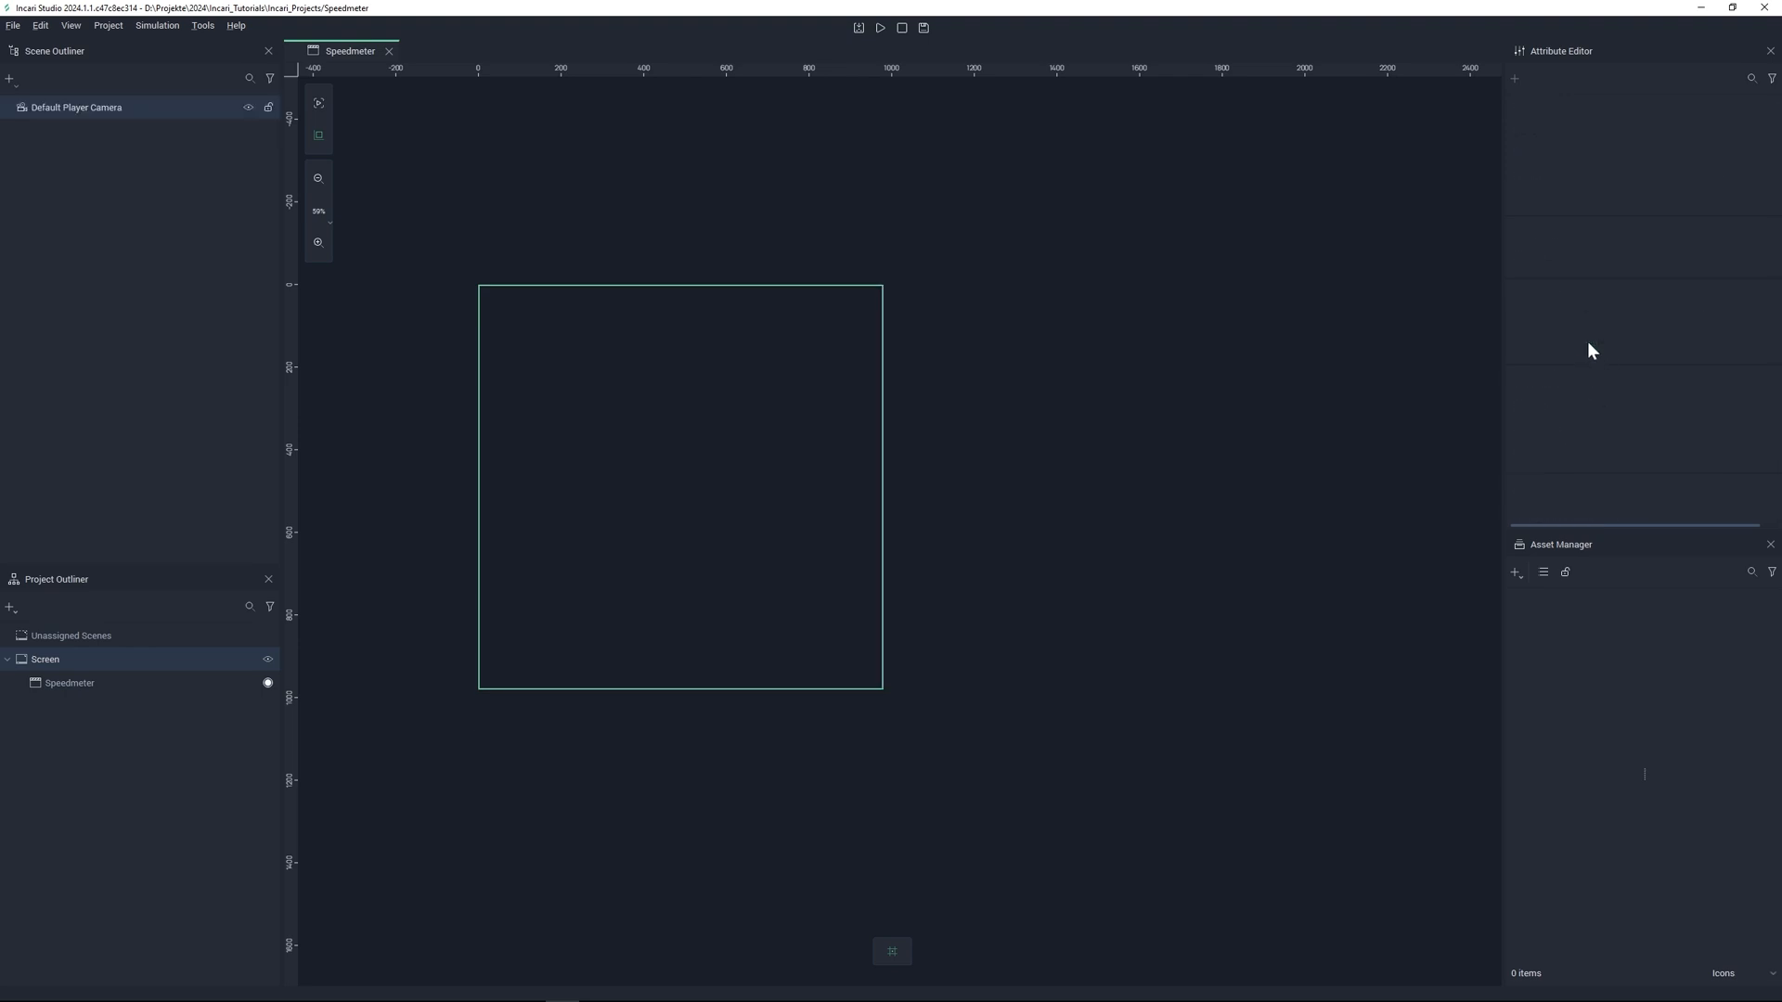
{"action": "middle_click_drag", "start_coordinate": [823, 510], "coordinate": [905, 519]}
{"action": "scroll", "coordinate": [763, 503], "scroll_direction": "up", "scroll_amount": 2}
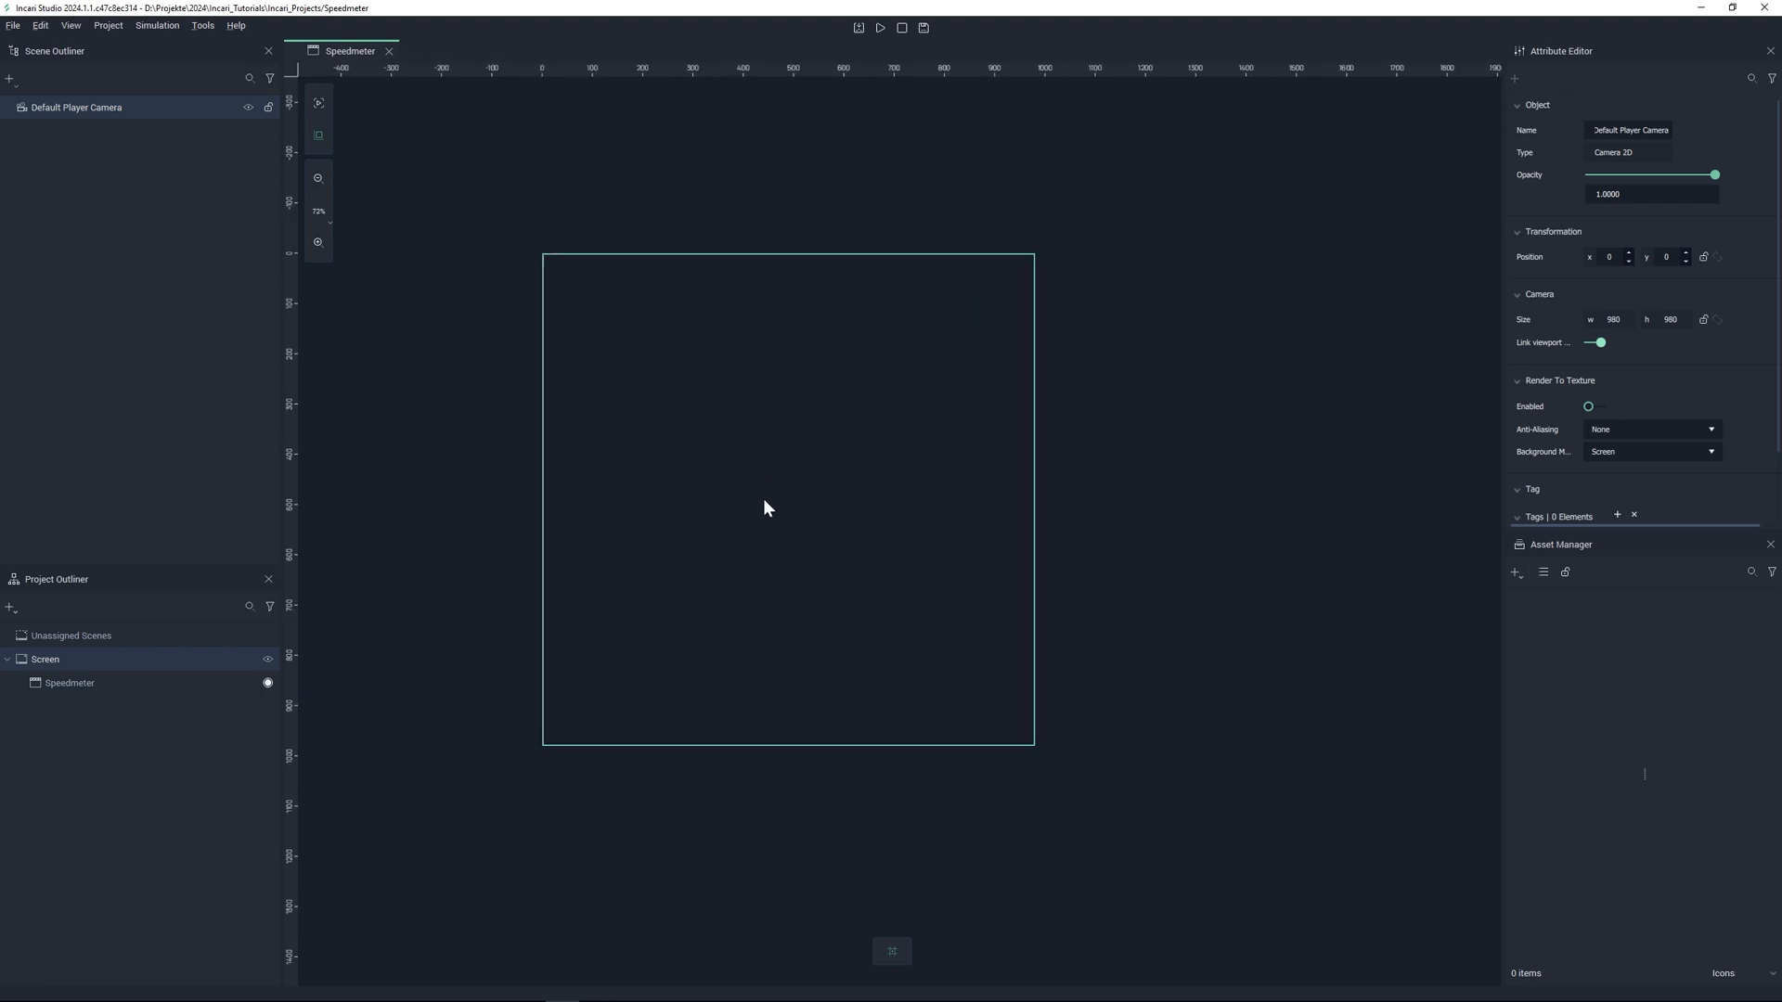
{"action": "scroll", "coordinate": [762, 501], "scroll_direction": "up", "scroll_amount": 2}
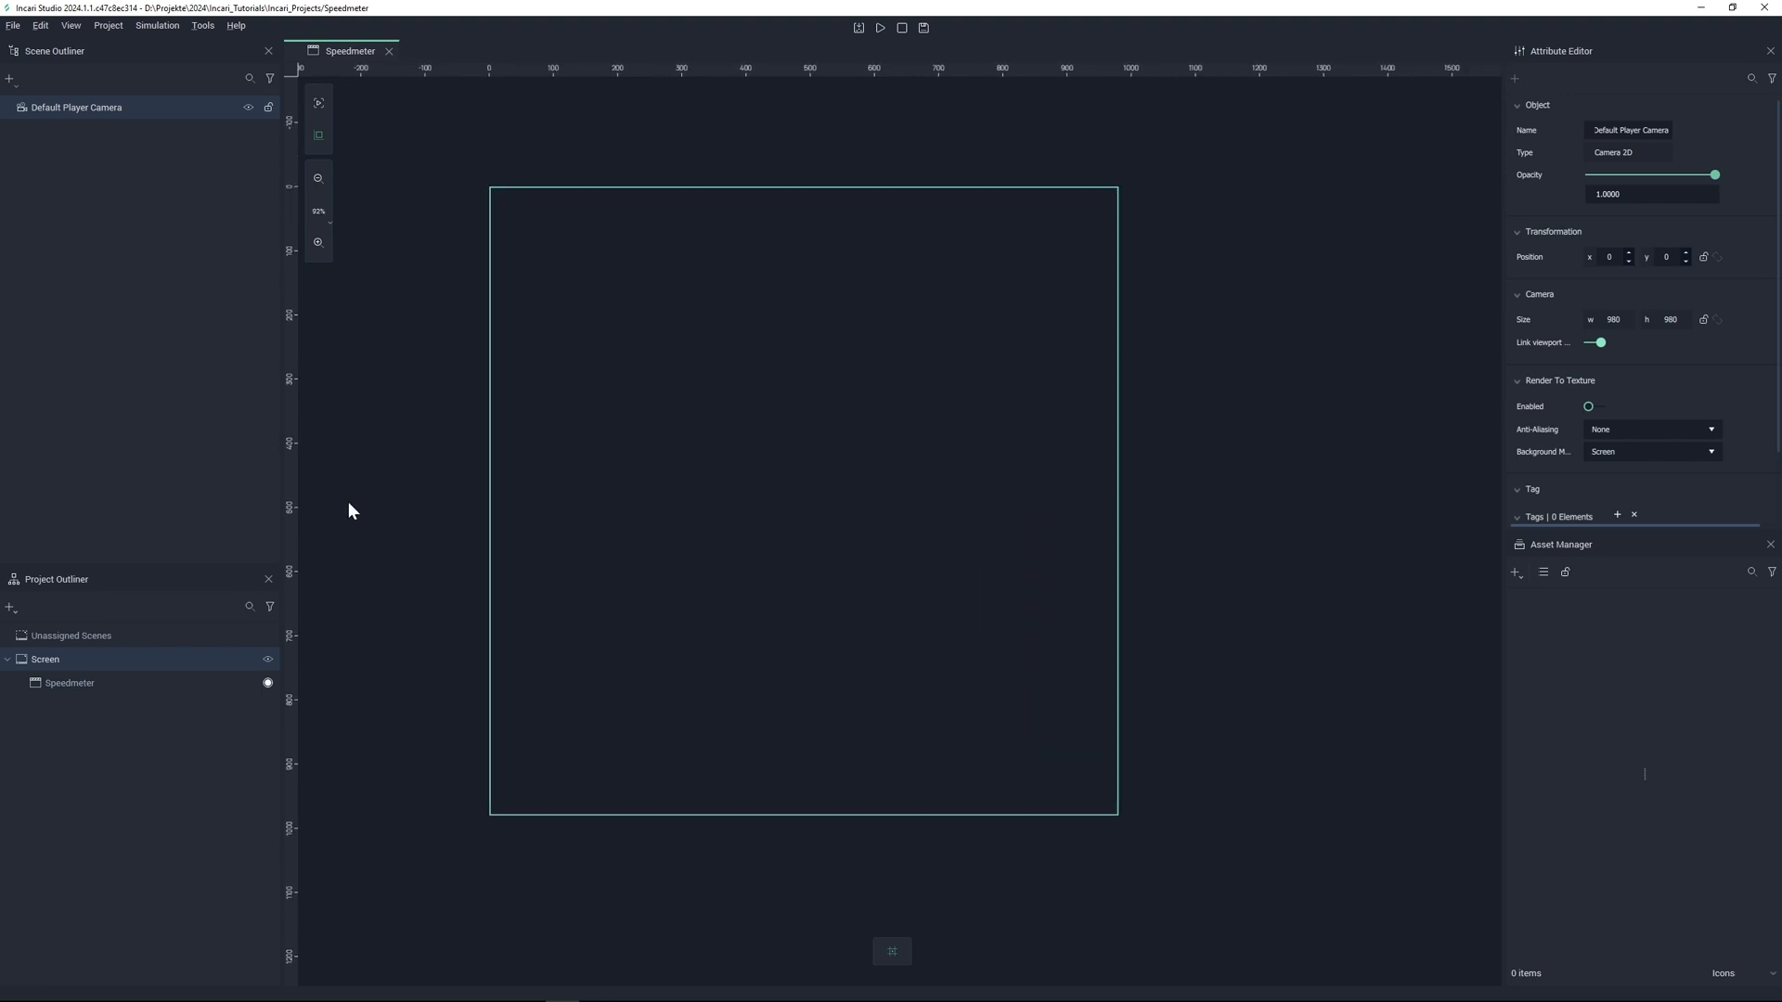
Step: Widen the outliner column, combine the Scene Outliner and Project Outliner into one tabbed group, and look at each in turn
{"action": "left_click_drag", "start_coordinate": [279, 501], "coordinate": [232, 517]}
{"action": "left_click_drag", "start_coordinate": [85, 539], "coordinate": [103, 401]}
{"action": "left_click", "coordinate": [124, 972]}
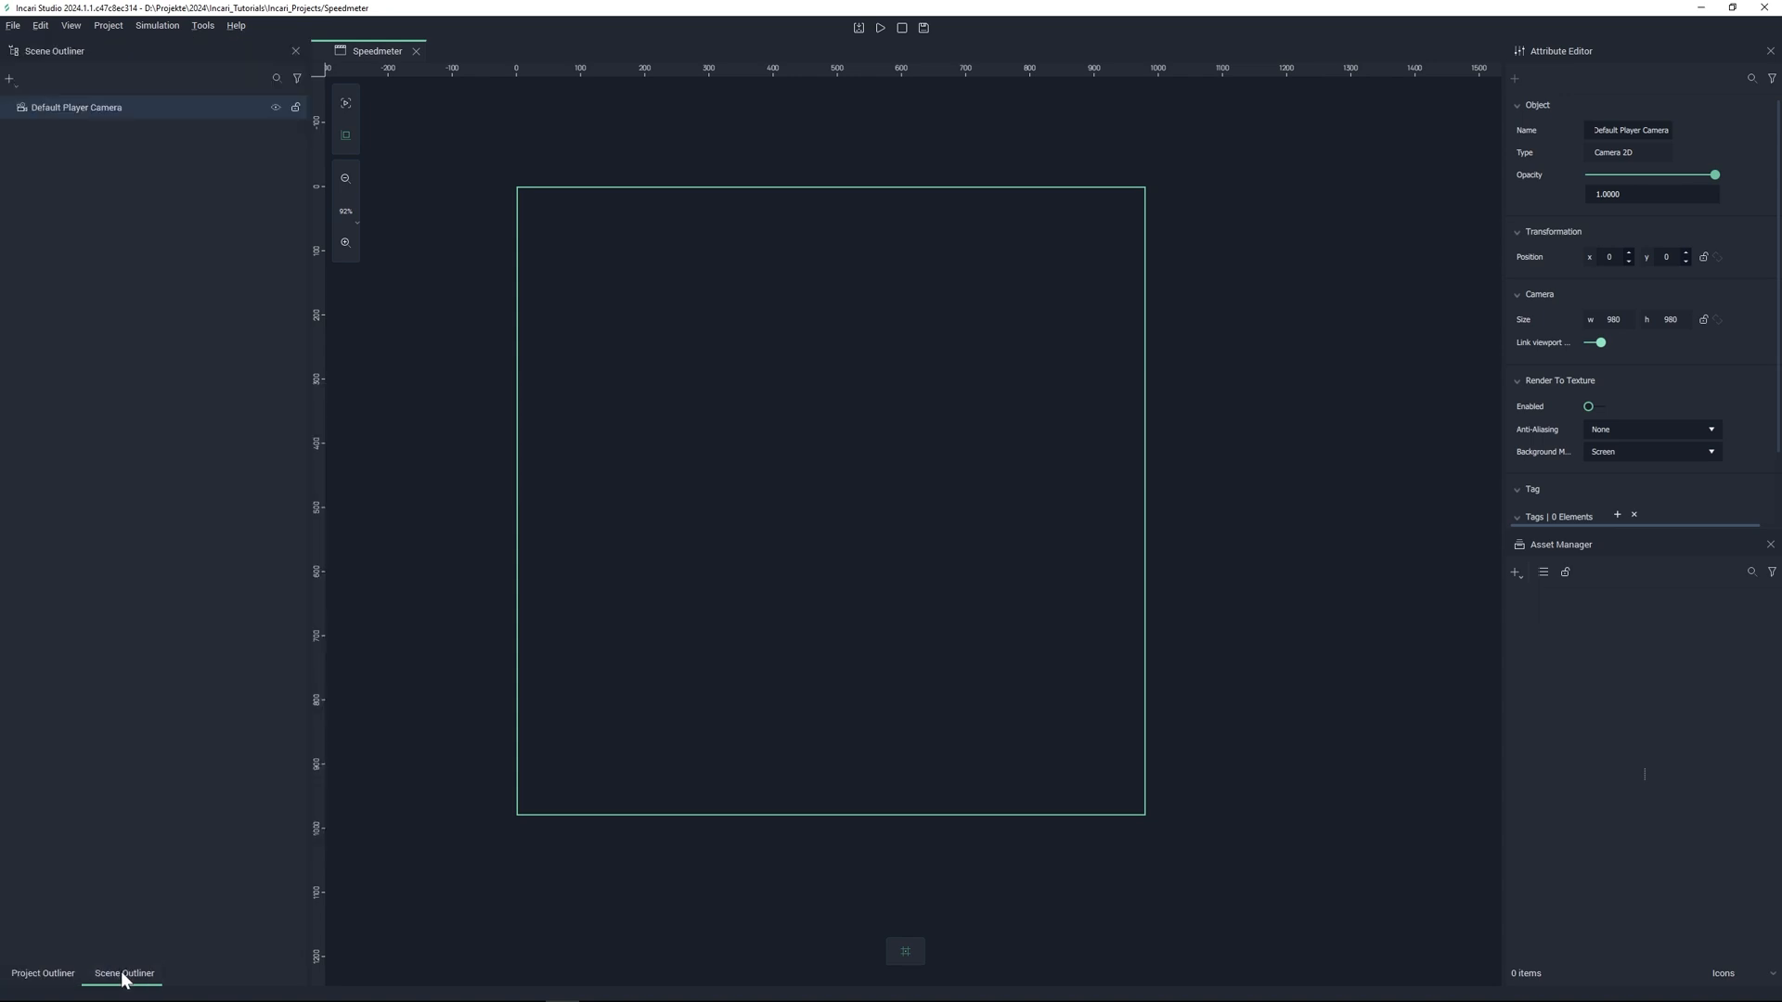
{"action": "left_click", "coordinate": [53, 974]}
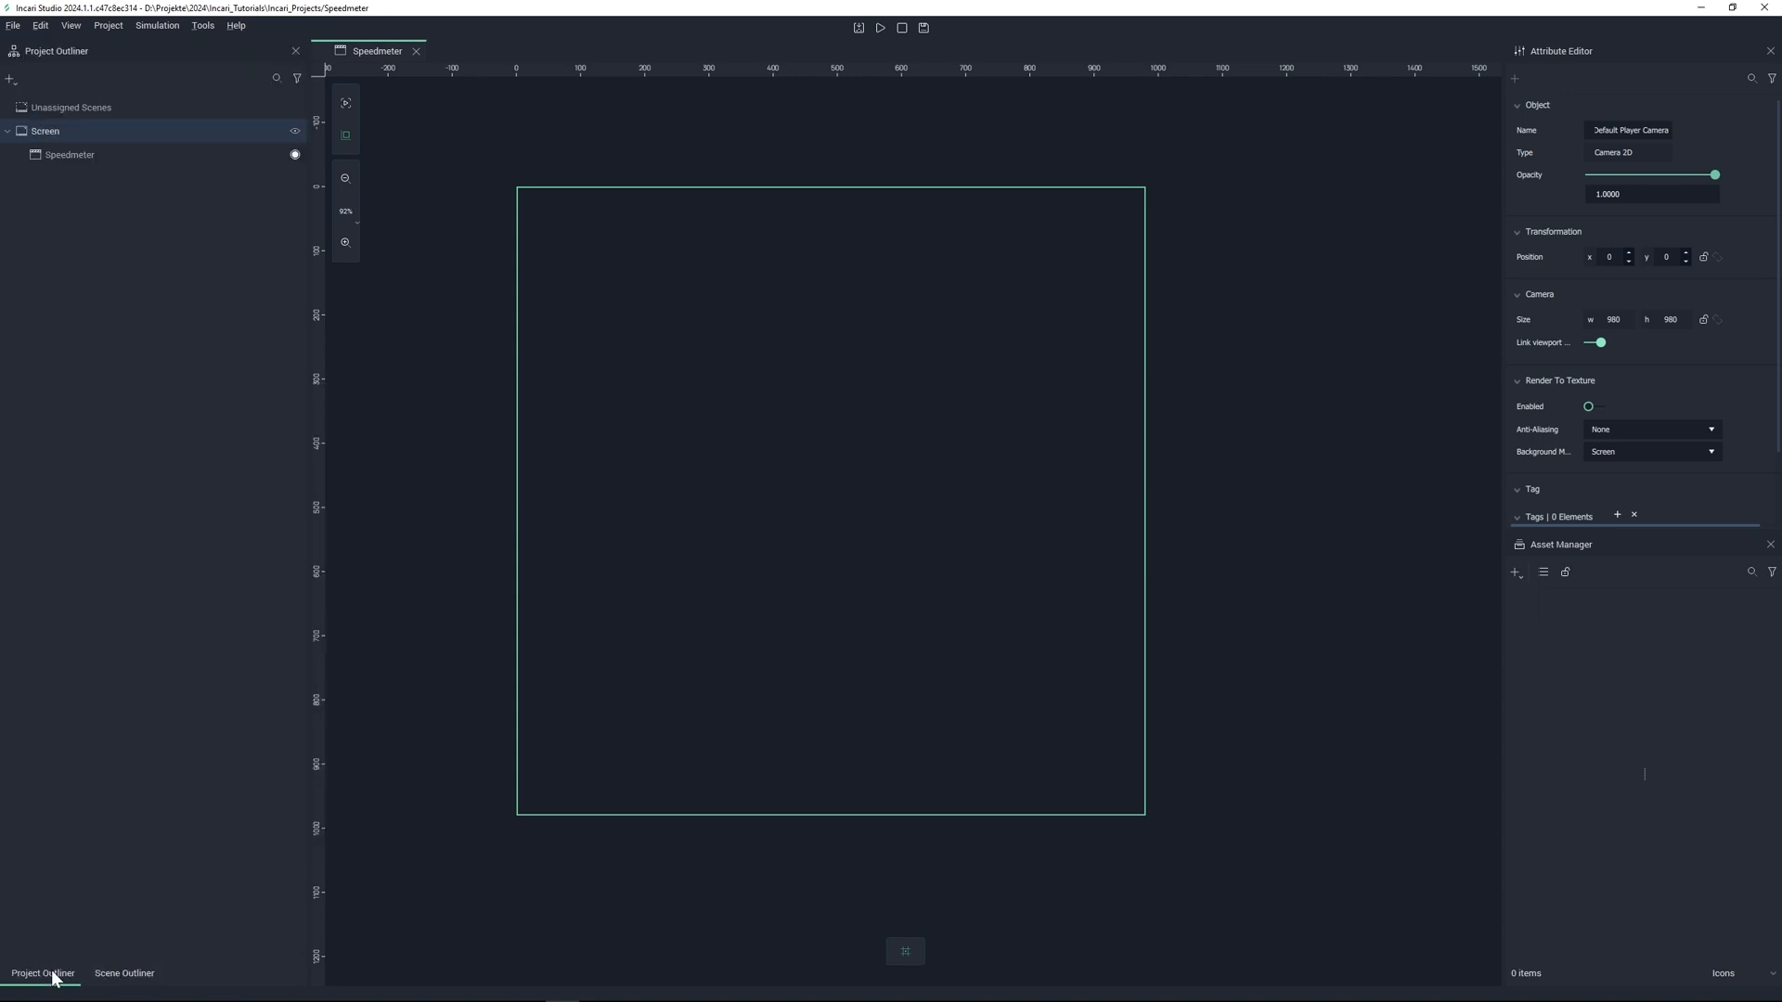
{"action": "left_click", "coordinate": [124, 974]}
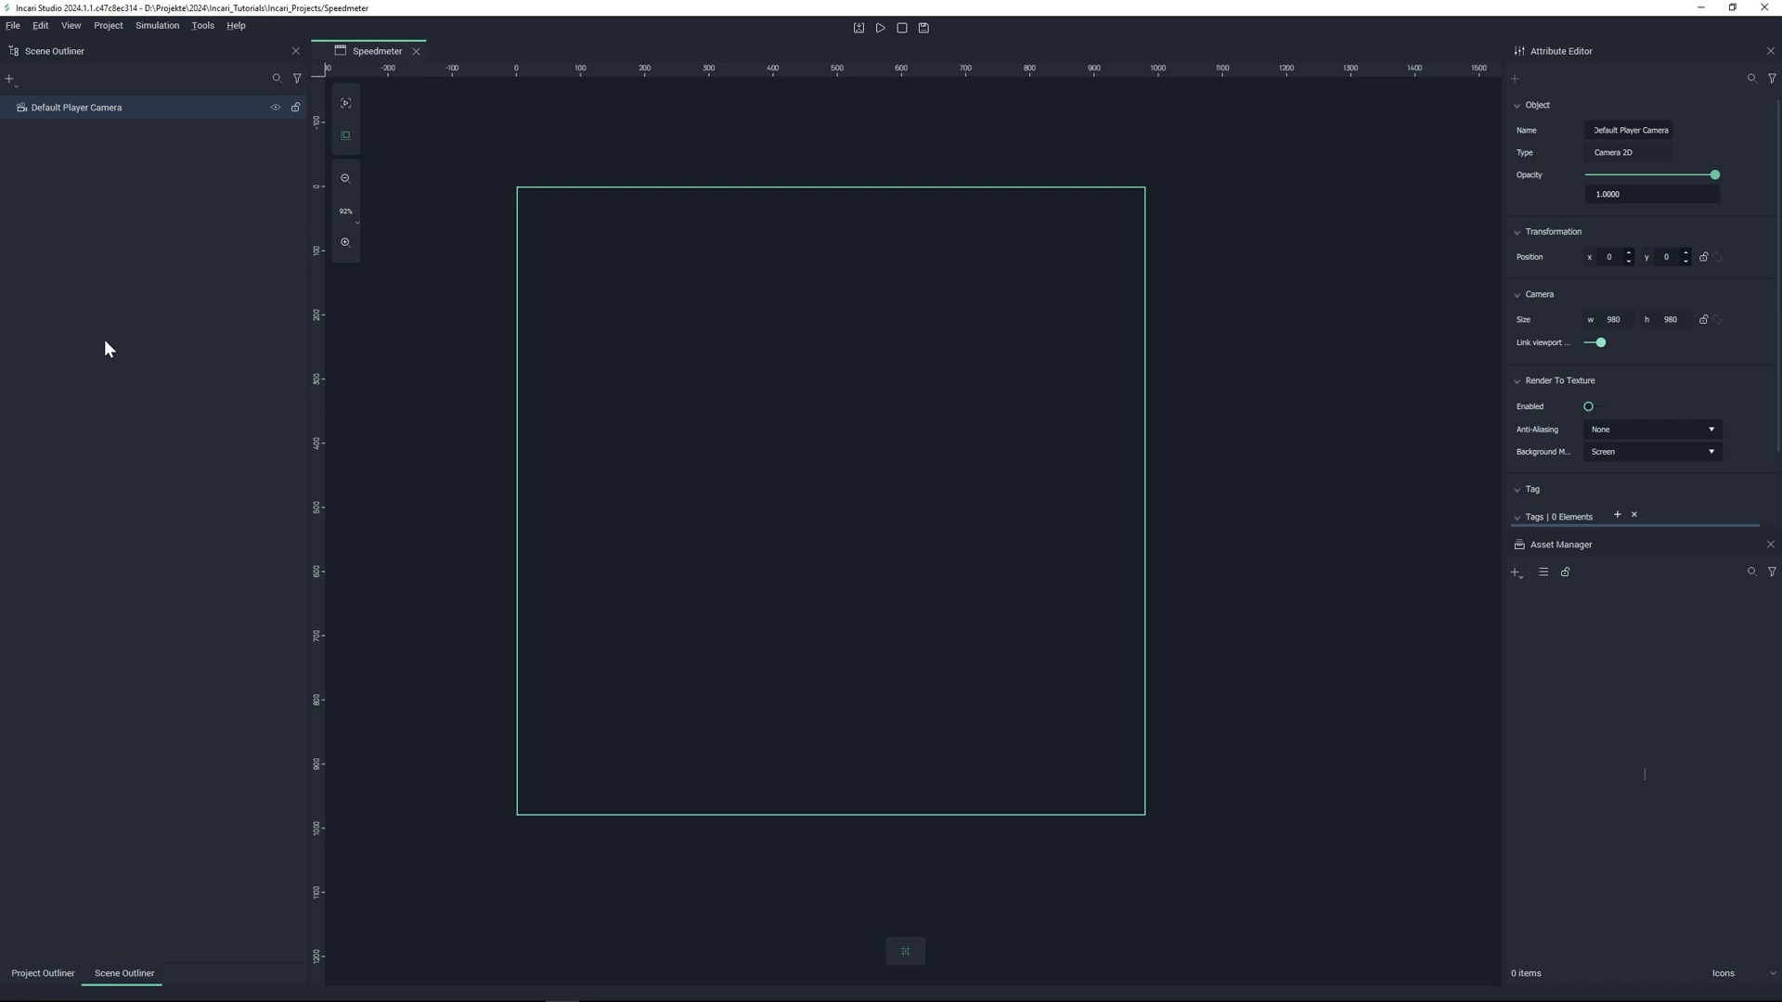
Step: Separate the Scene Outliner from the tabbed group, dock it above the Project Outliner, and give it about half the column's height
{"action": "left_click_drag", "start_coordinate": [61, 51], "coordinate": [78, 103]}
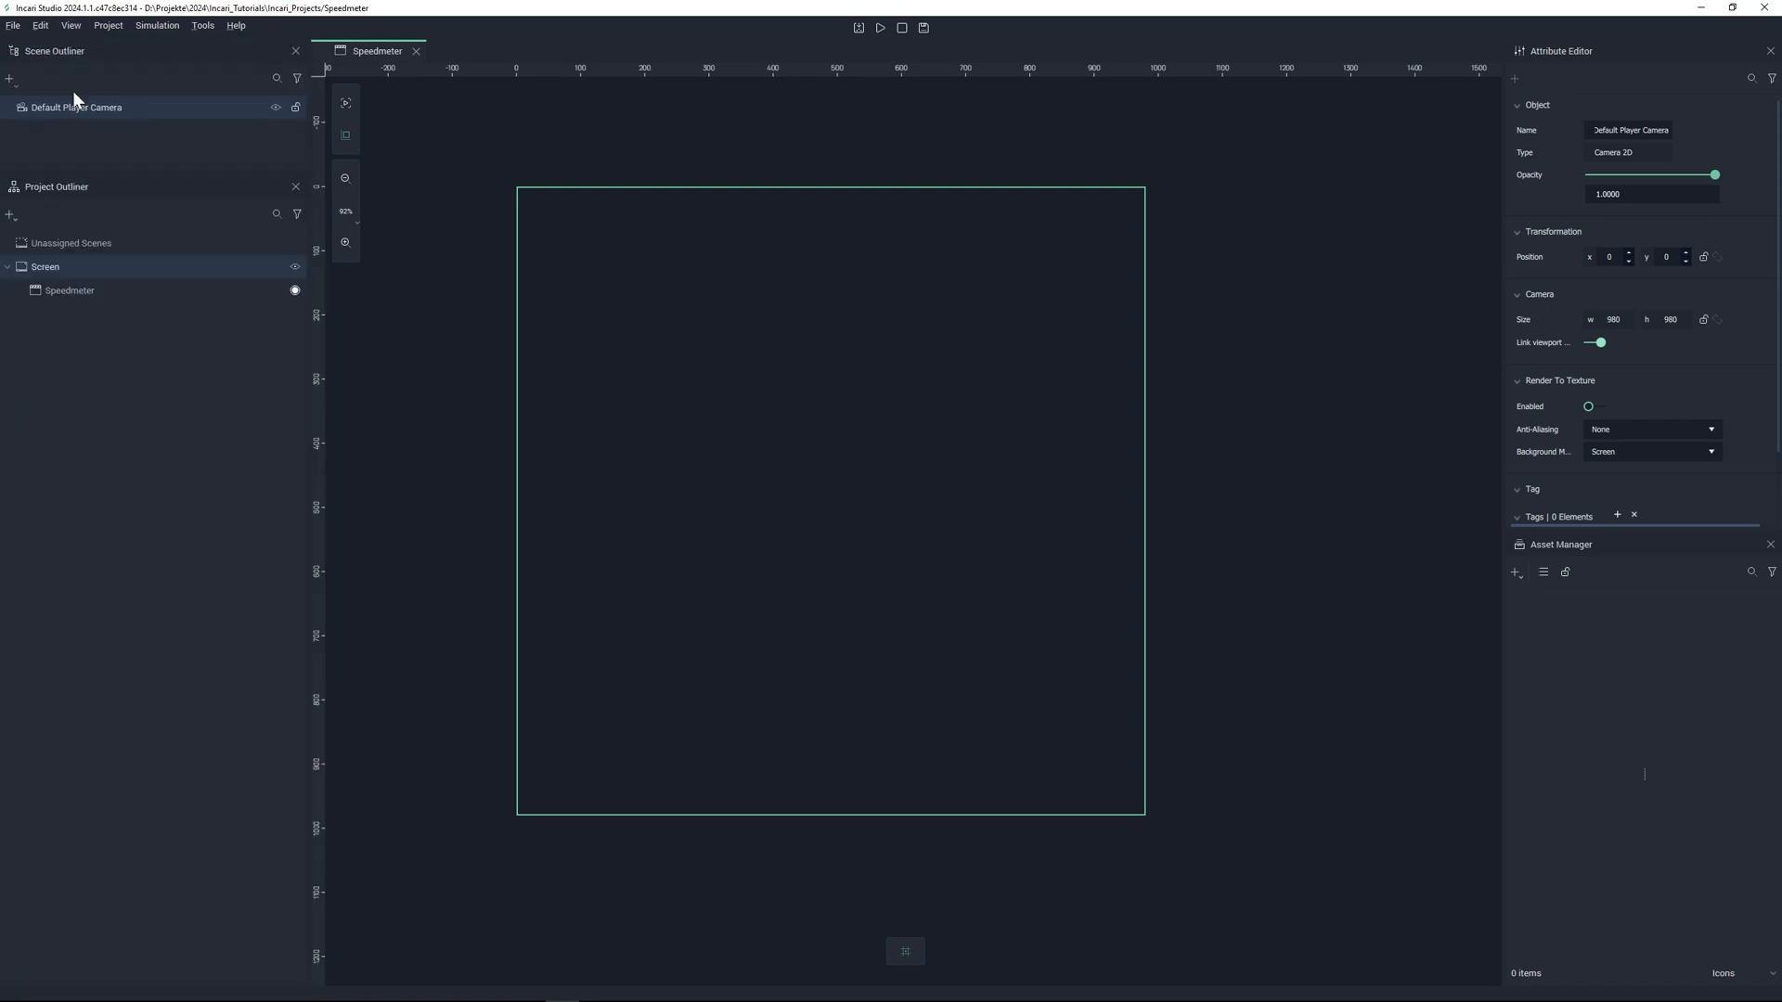
{"action": "left_click_drag", "start_coordinate": [108, 171], "coordinate": [108, 482]}
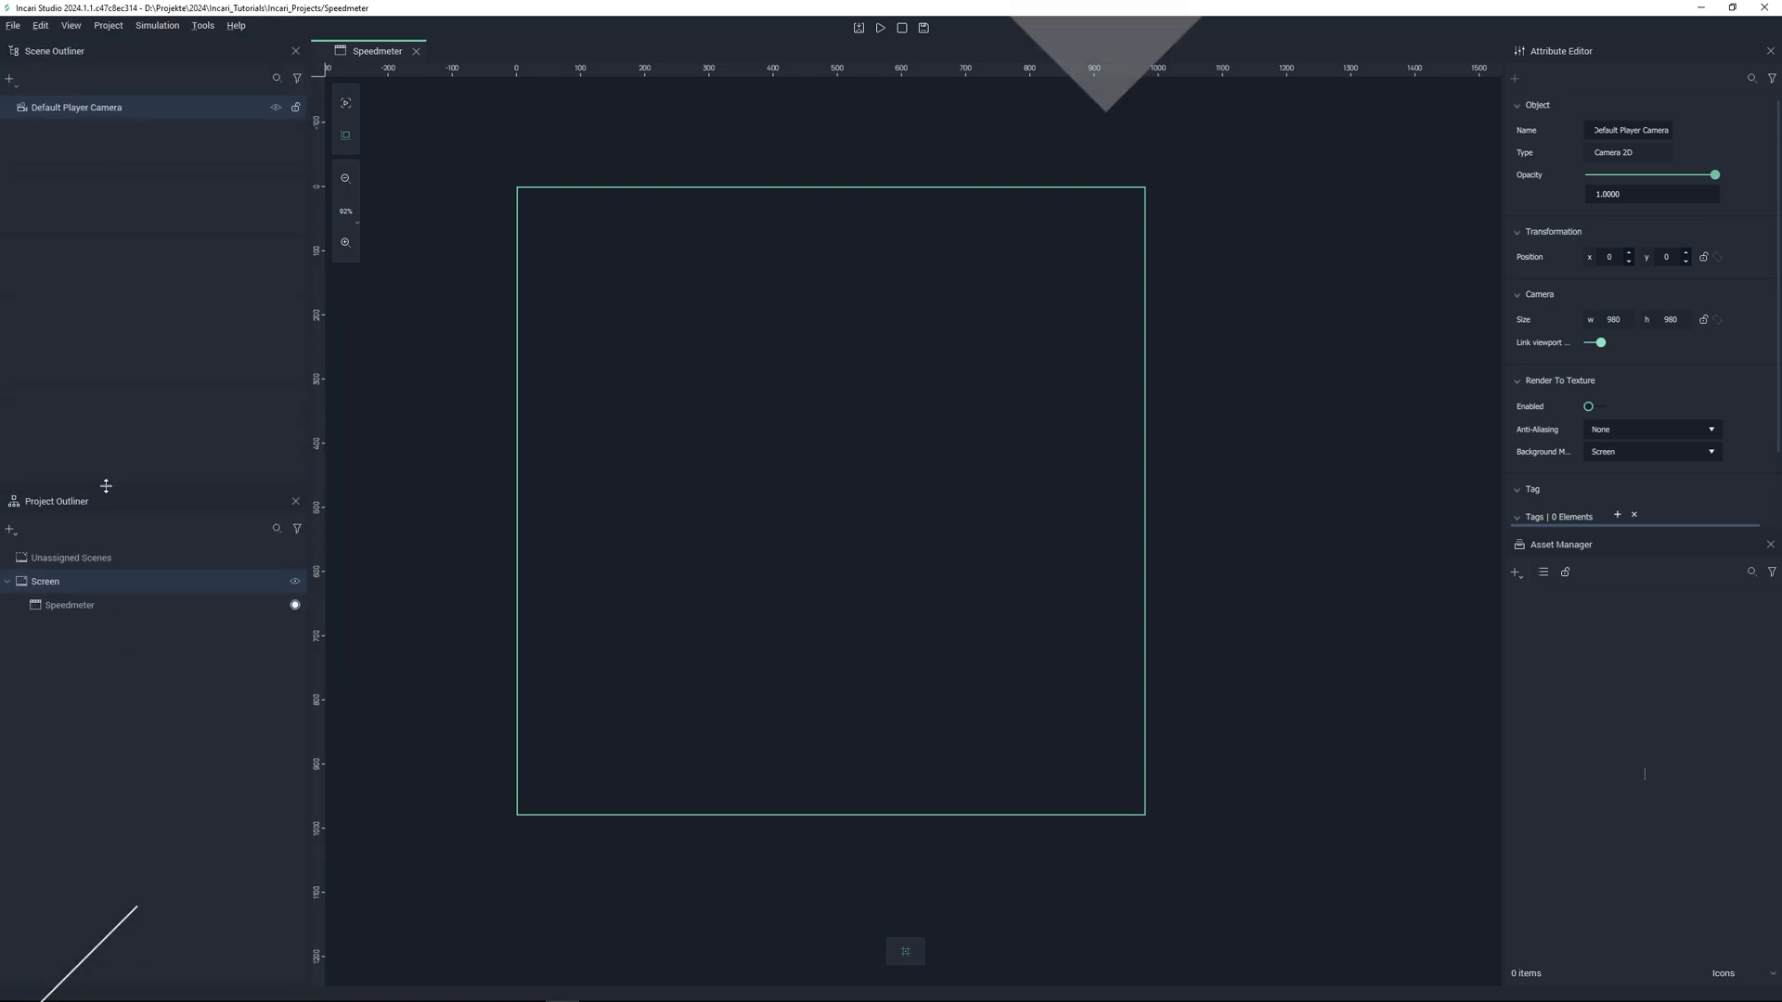